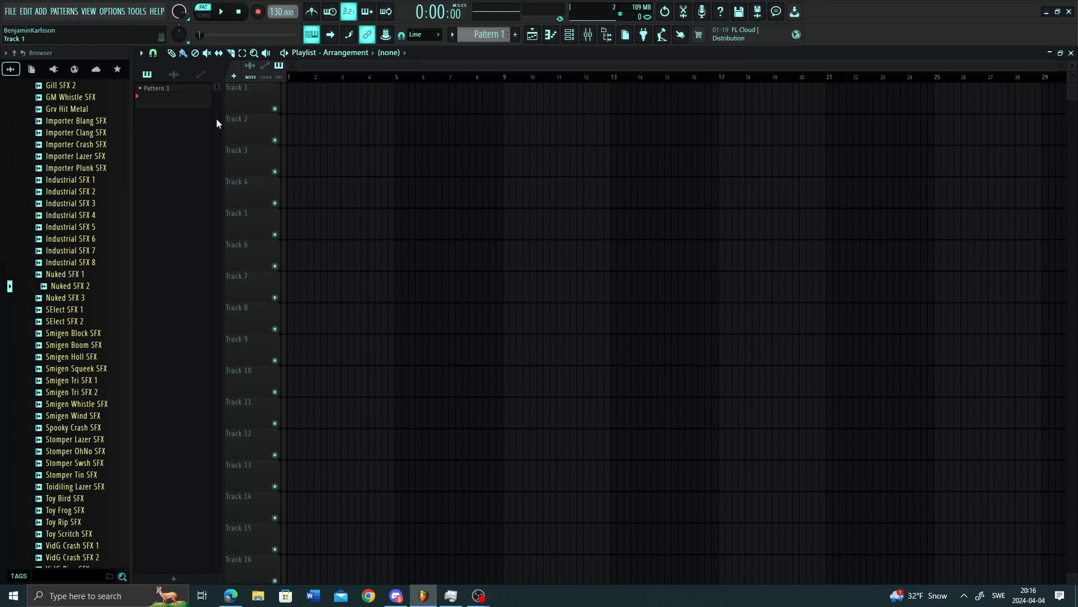
Step: Add an FL Keys instrument track and open its pattern clip in the piano roll
click(232, 76)
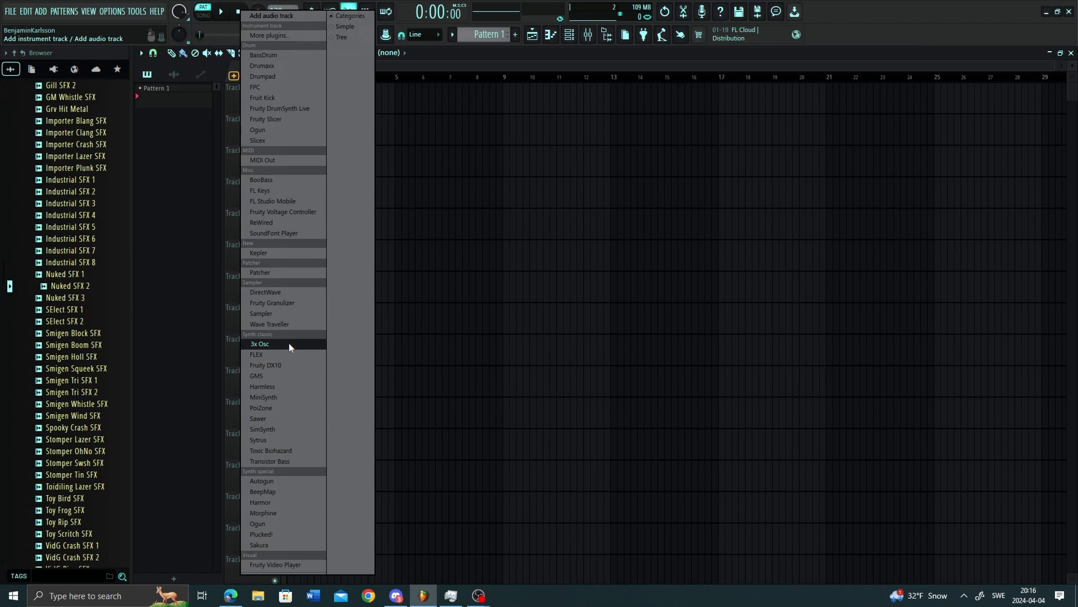
click(291, 191)
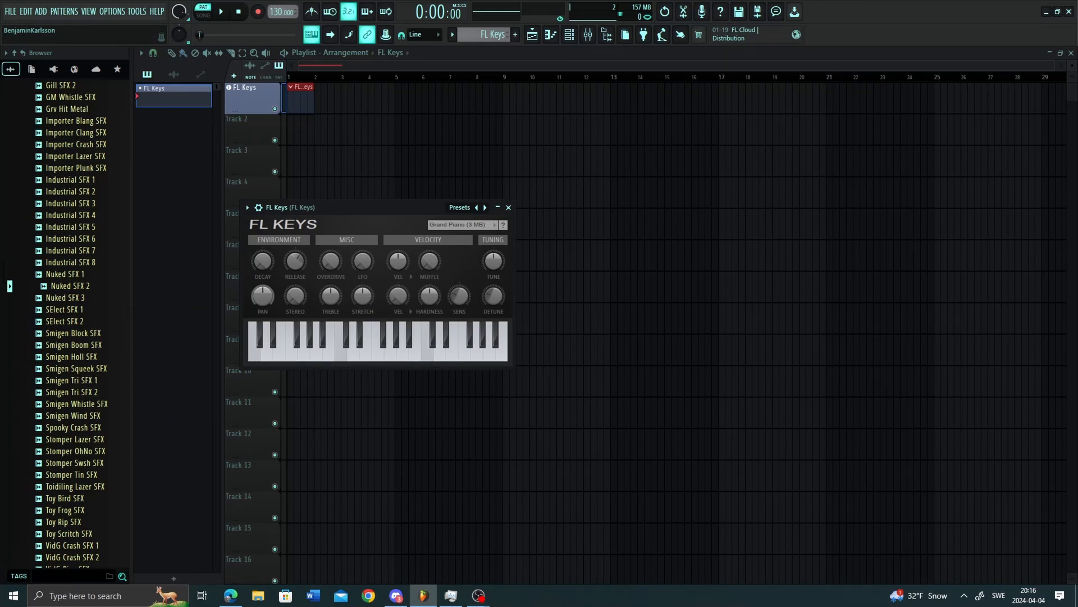
click(177, 231)
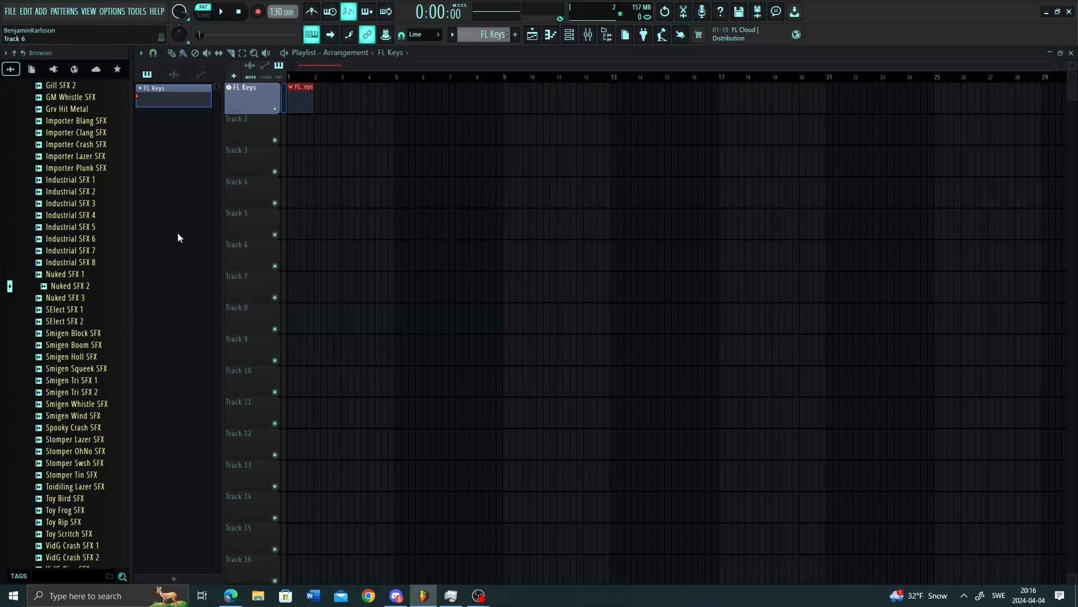
double_click(295, 100)
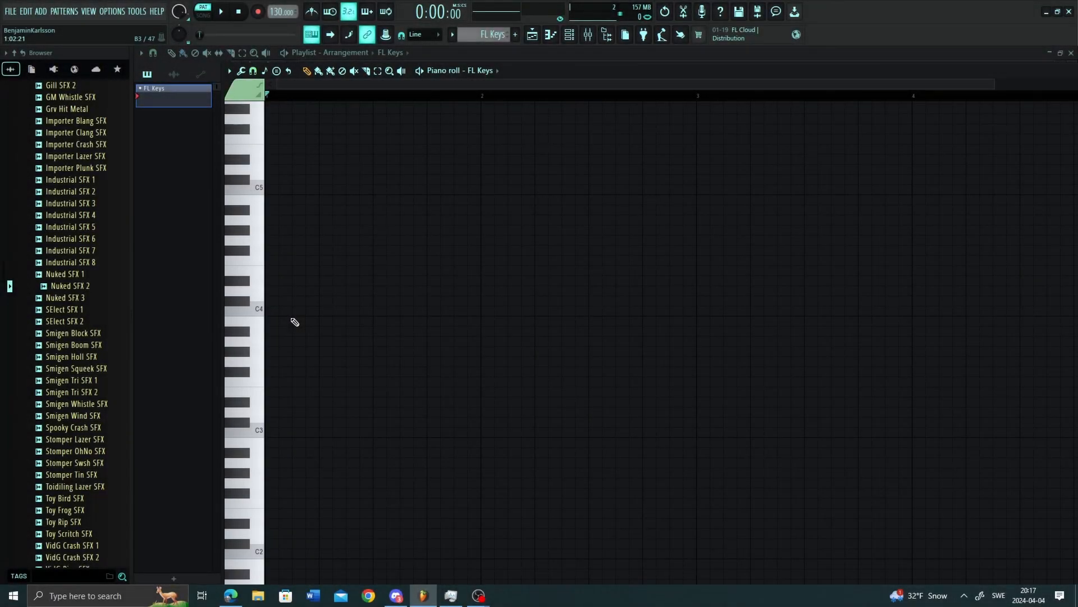
Step: Place a C4 note at the start of bar 1 and stretch it to one full bar
click(288, 330)
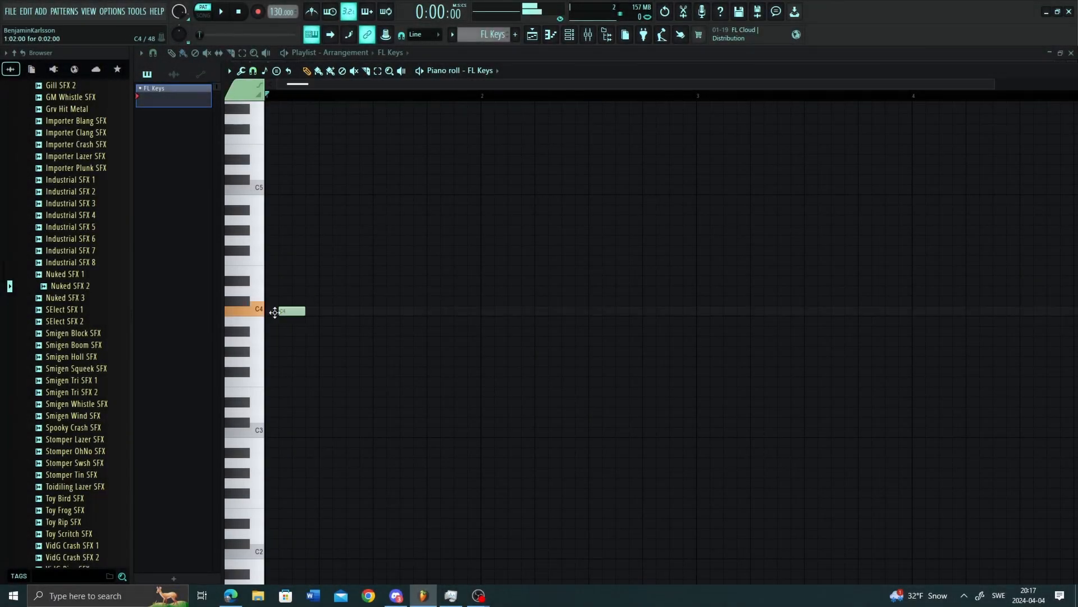
drag(287, 344, 259, 316)
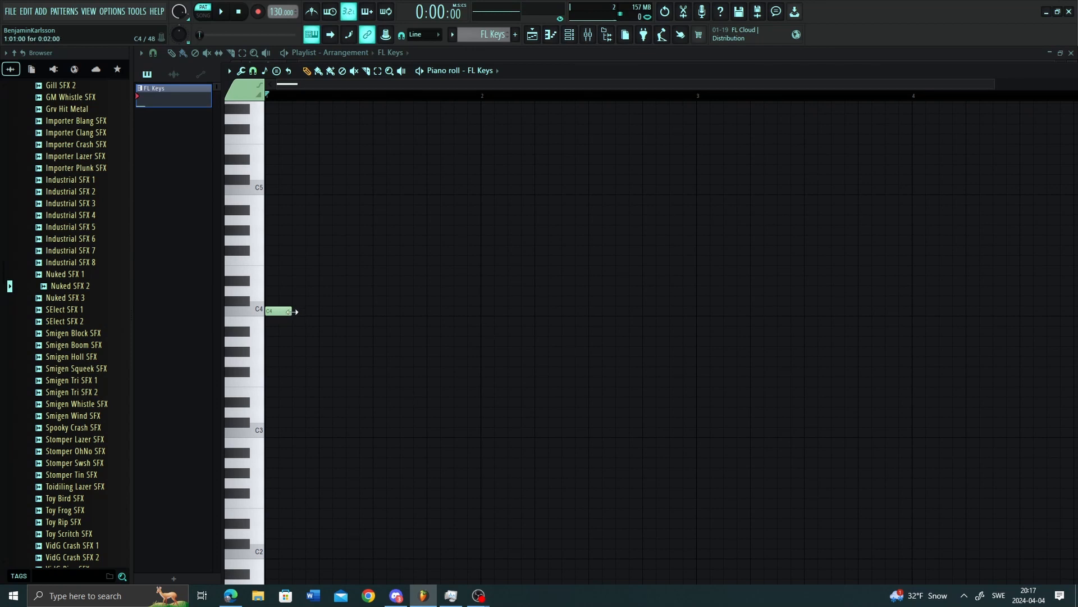
drag(292, 311, 482, 297)
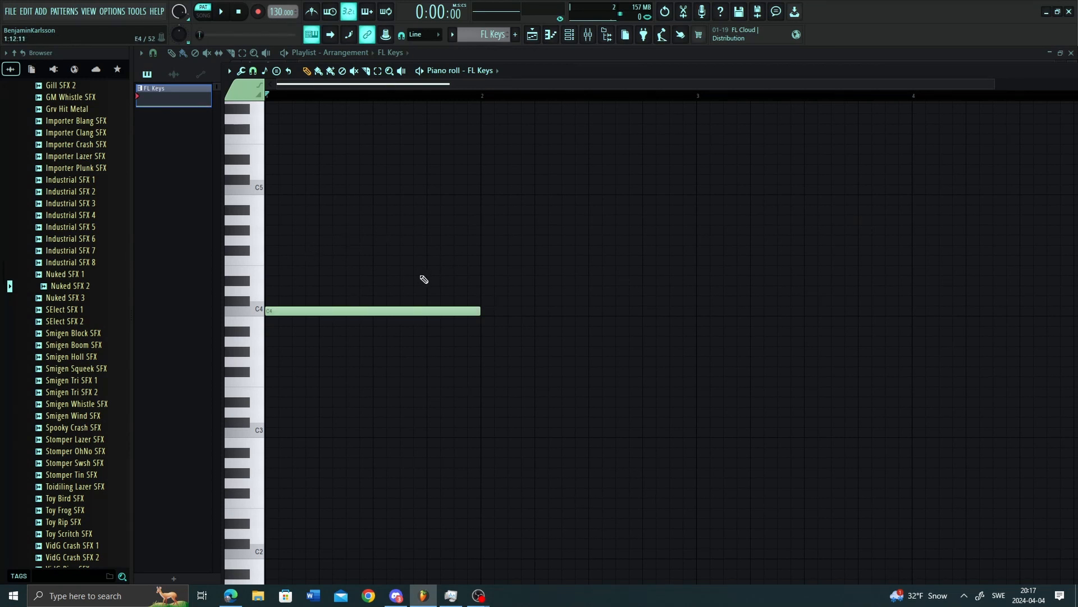
Step: Turn on the metronome and play back the C4 note
key(ctrl+m)
key(space)
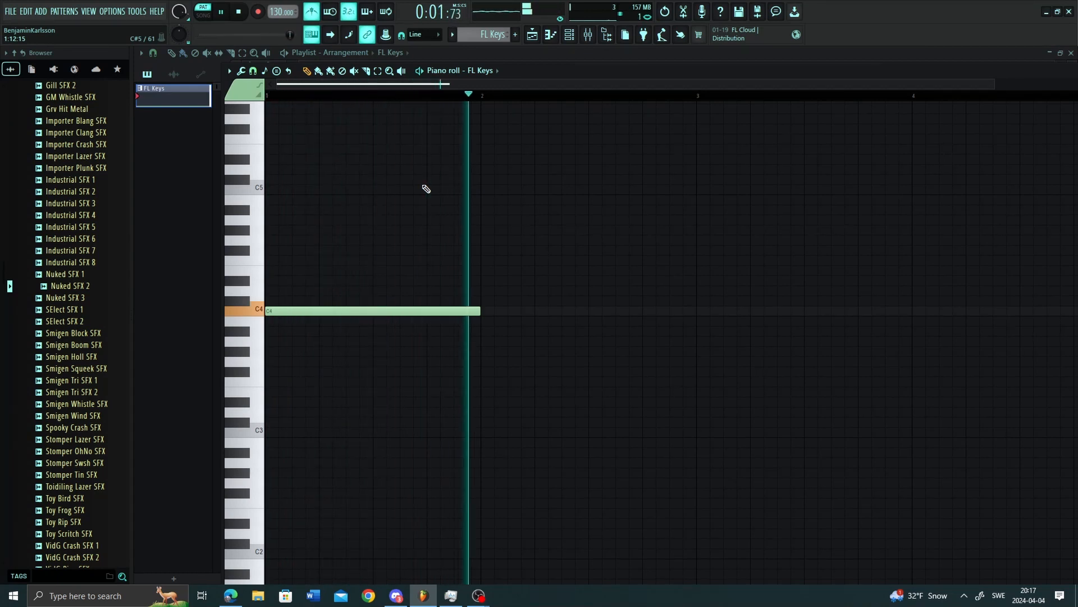
key(space)
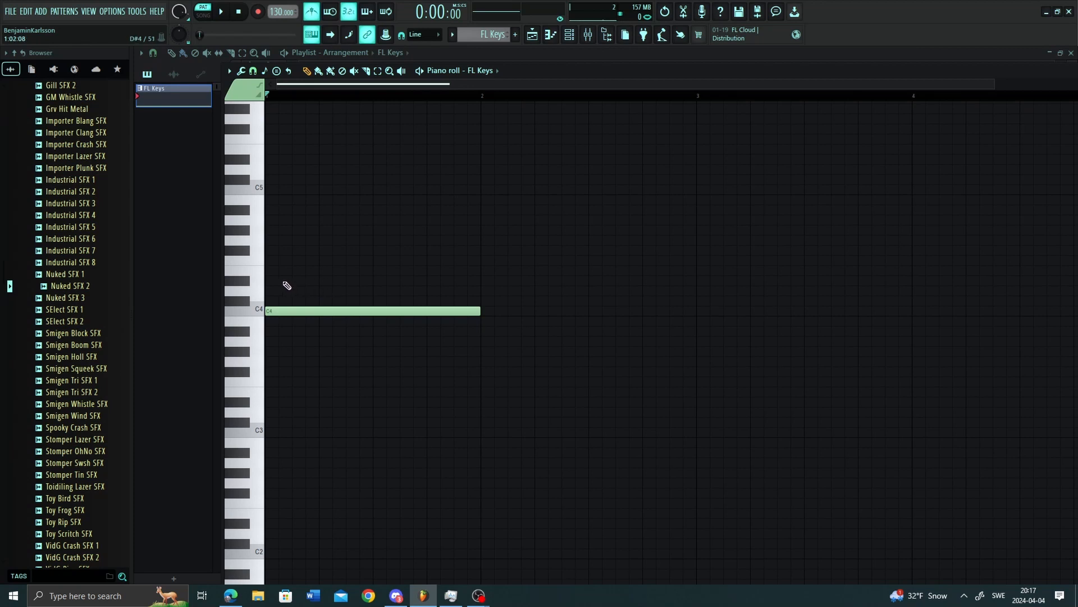
Step: Add one-bar E4 and G4 notes above the C4 in bar 1 and play back the chord
click(299, 291)
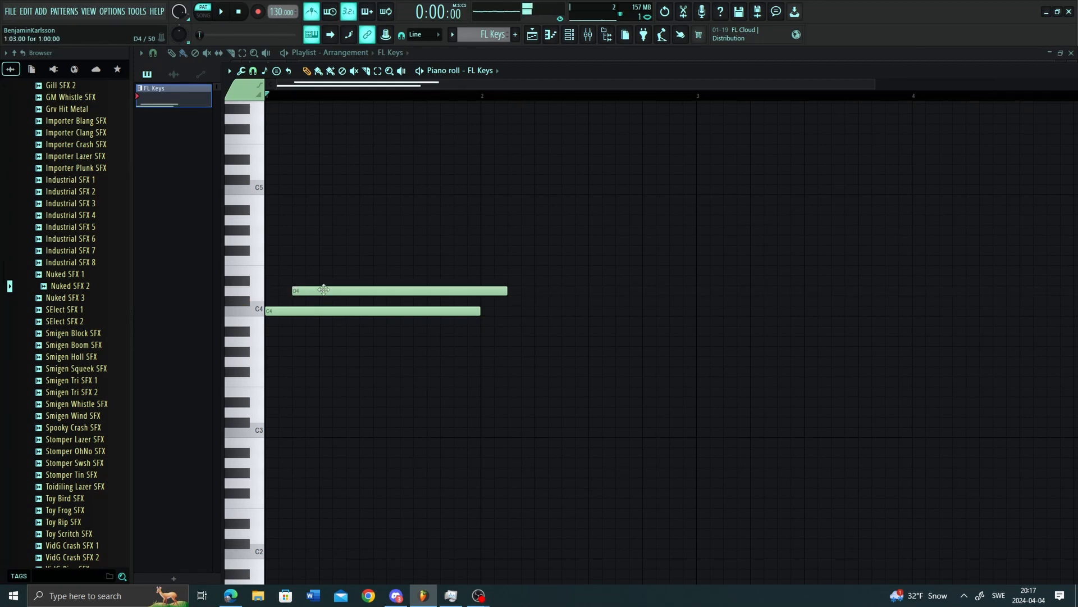
drag(327, 291, 279, 240)
drag(325, 289, 331, 263)
key(space)
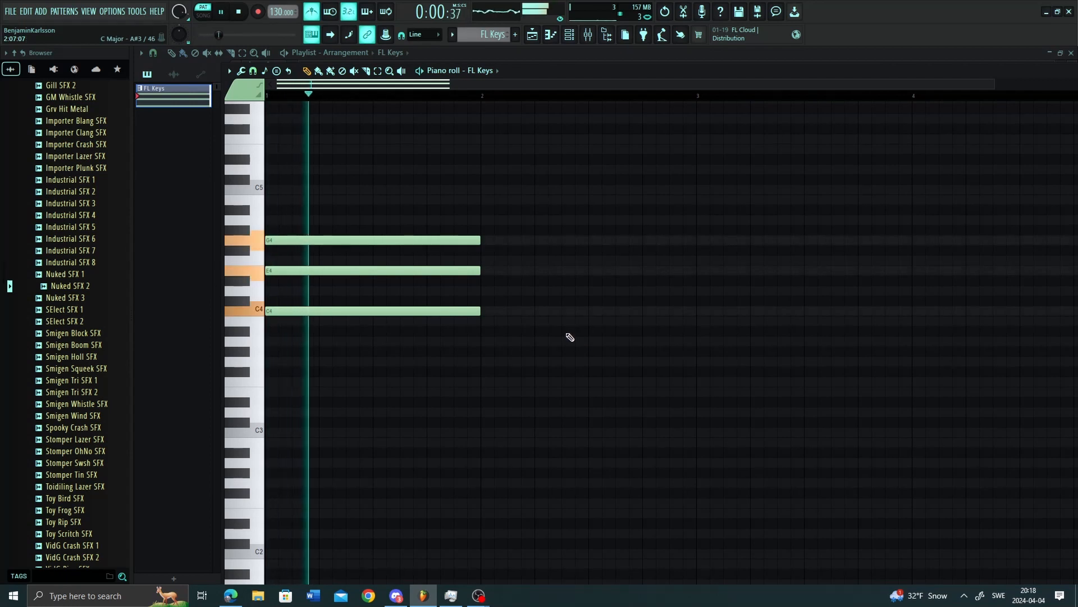
key(space)
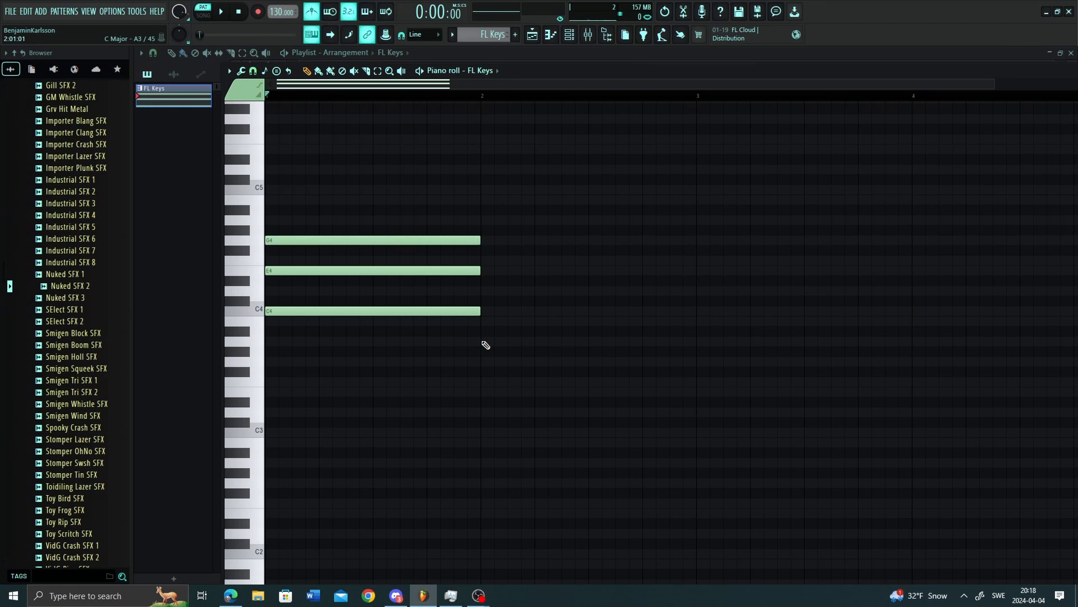
Step: Build a chord of A3, C#4 and F4 in bar 2 and play back both chords
click(484, 341)
click(484, 311)
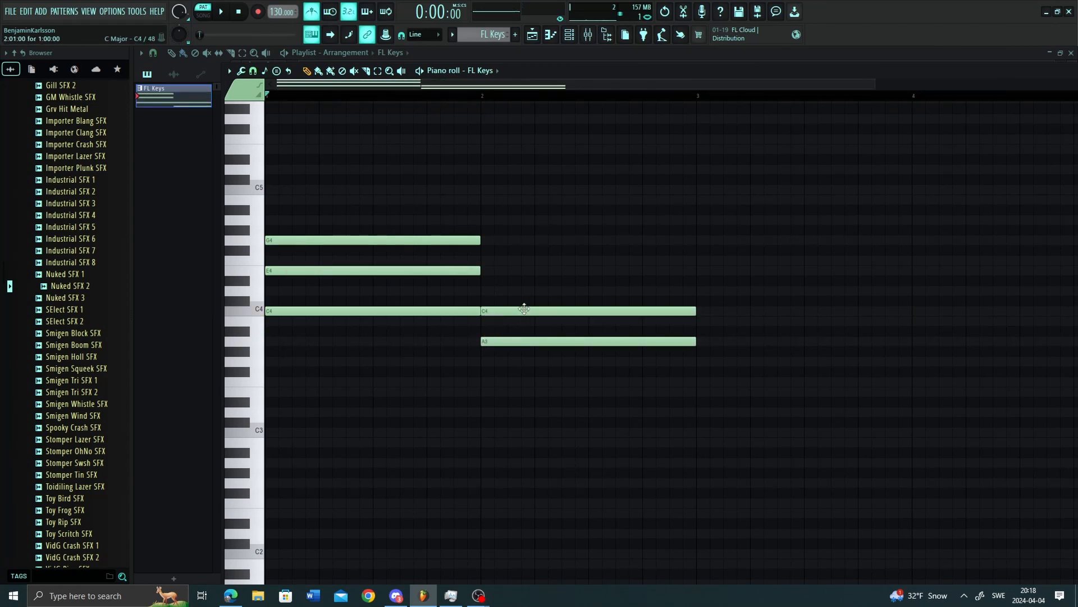
drag(524, 308, 523, 299)
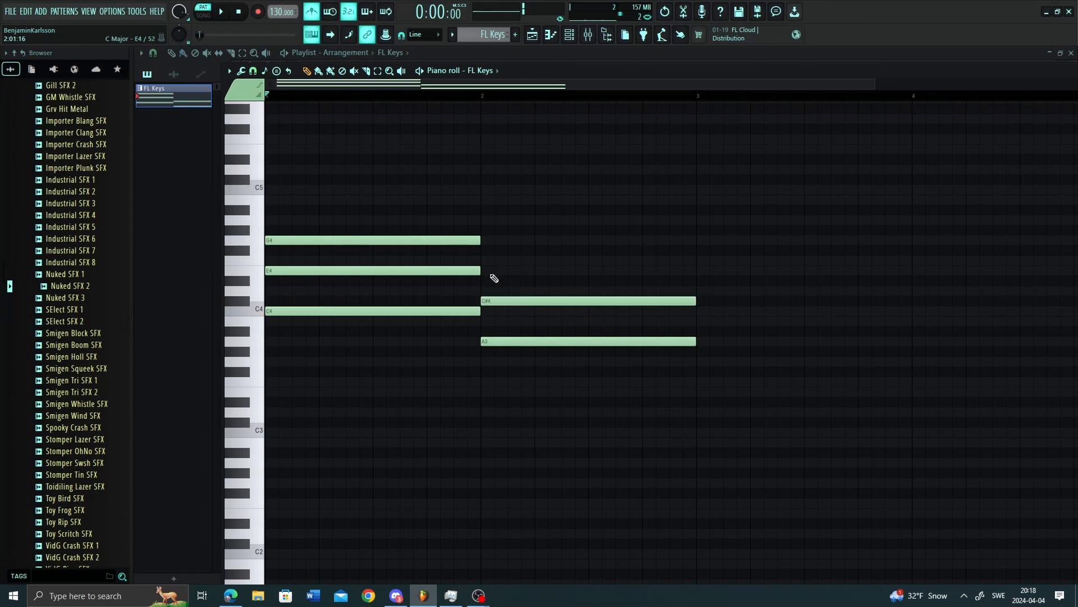
key(space)
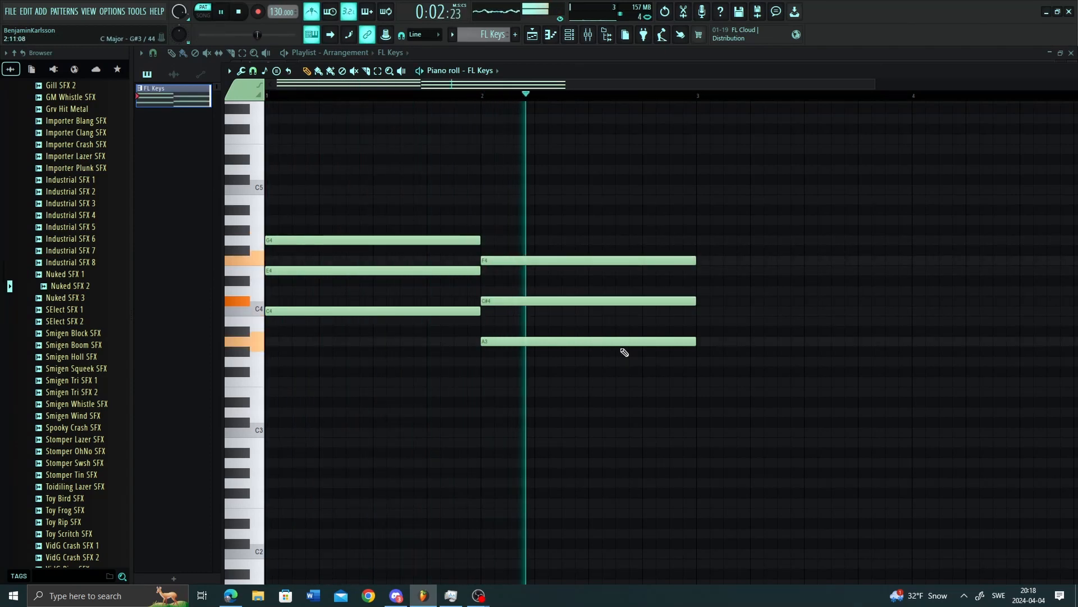
key(space)
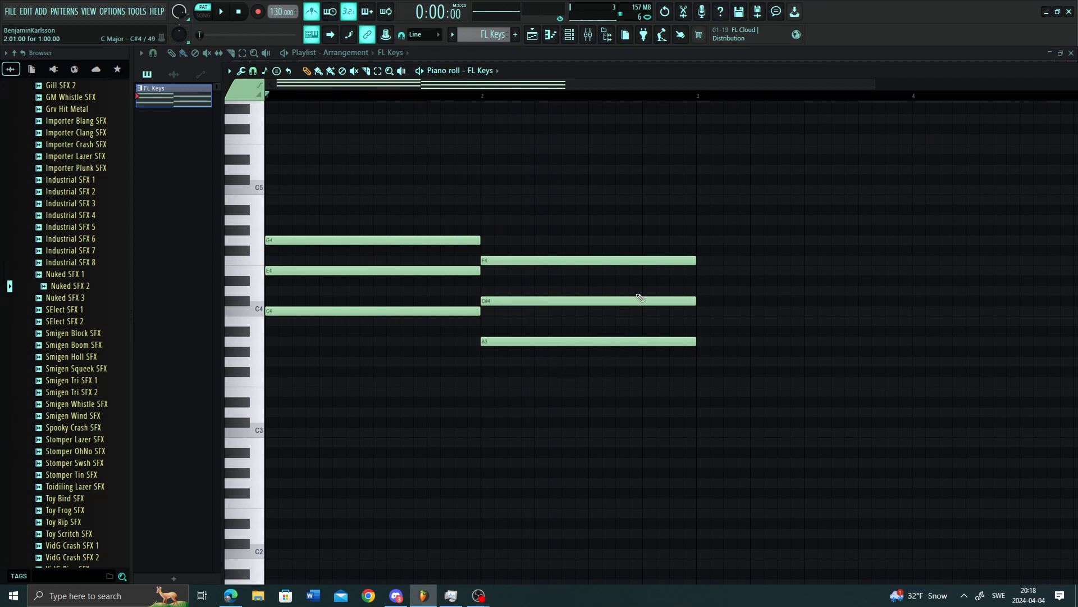
Step: Lower the top note of the bar 2 chord to E4 and play back the progression
drag(647, 261, 658, 270)
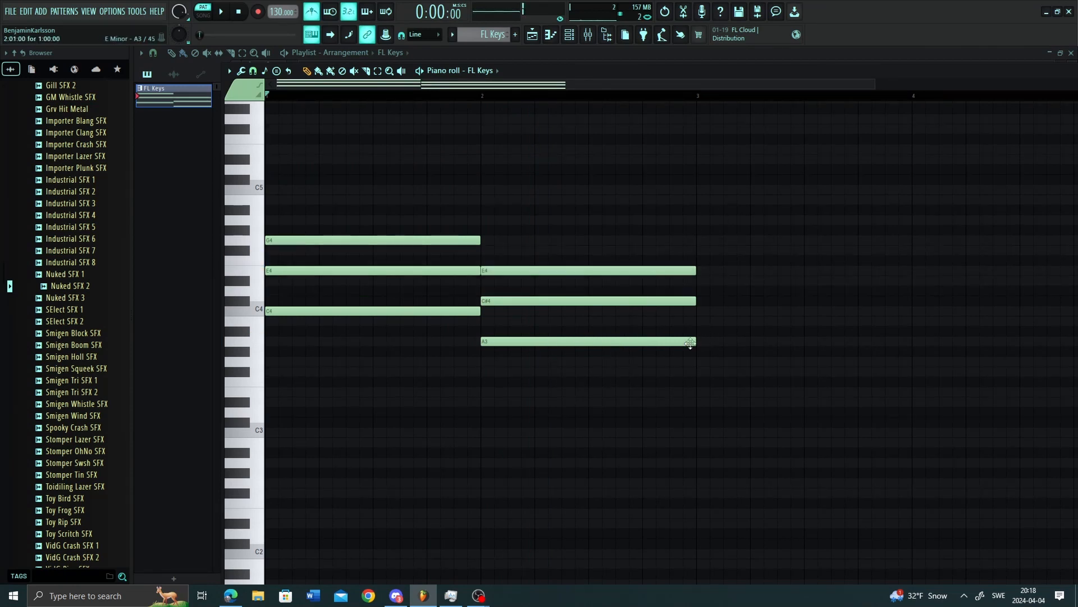
key(space)
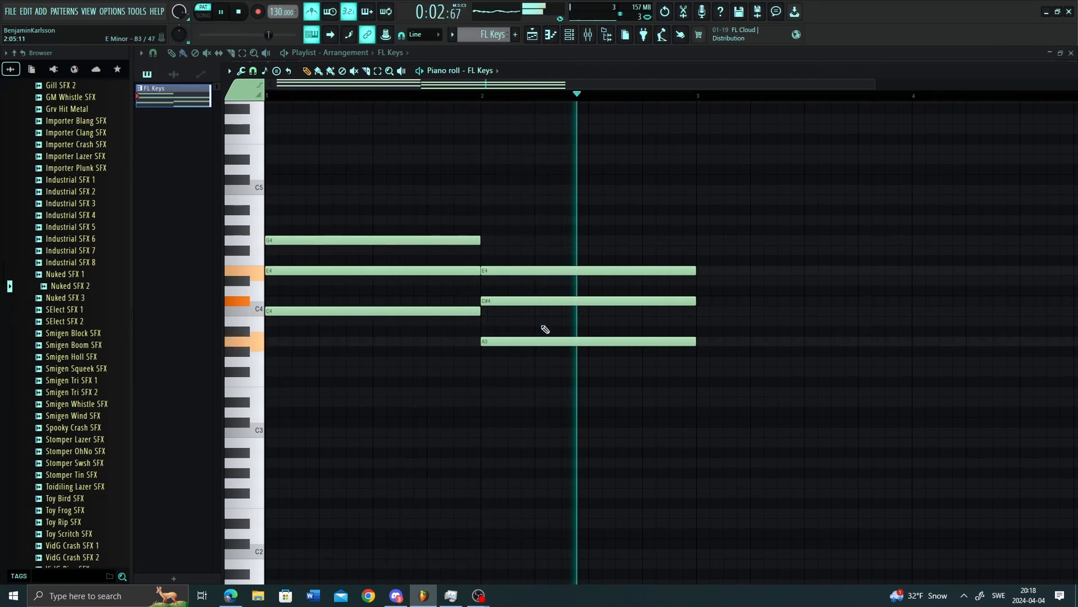
key(space)
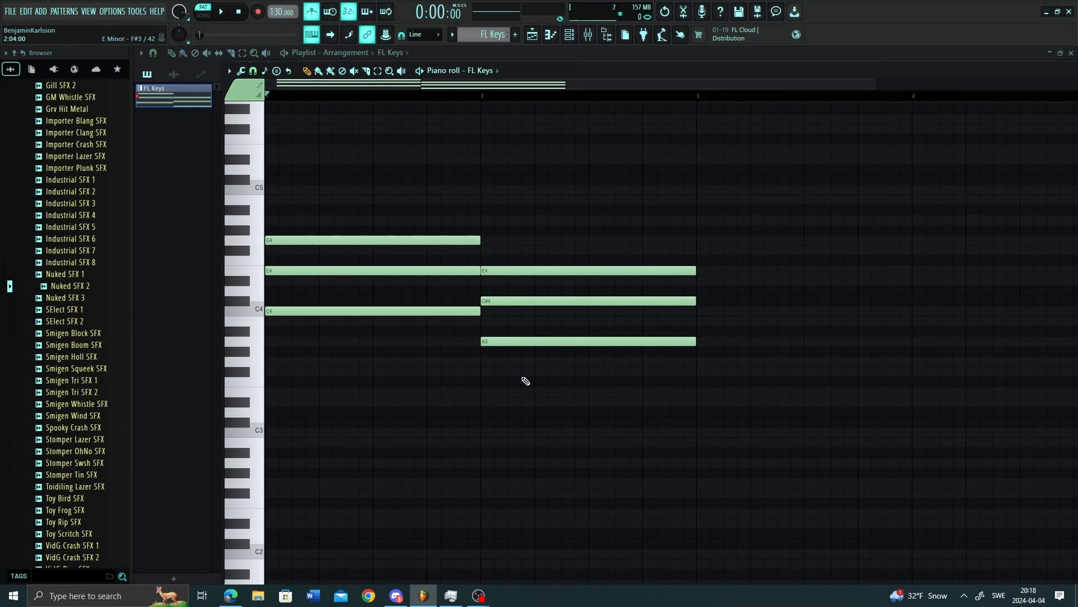
Step: Delete all three notes of the chord in bar 2
right_click(547, 271)
right_click(544, 301)
right_click(540, 341)
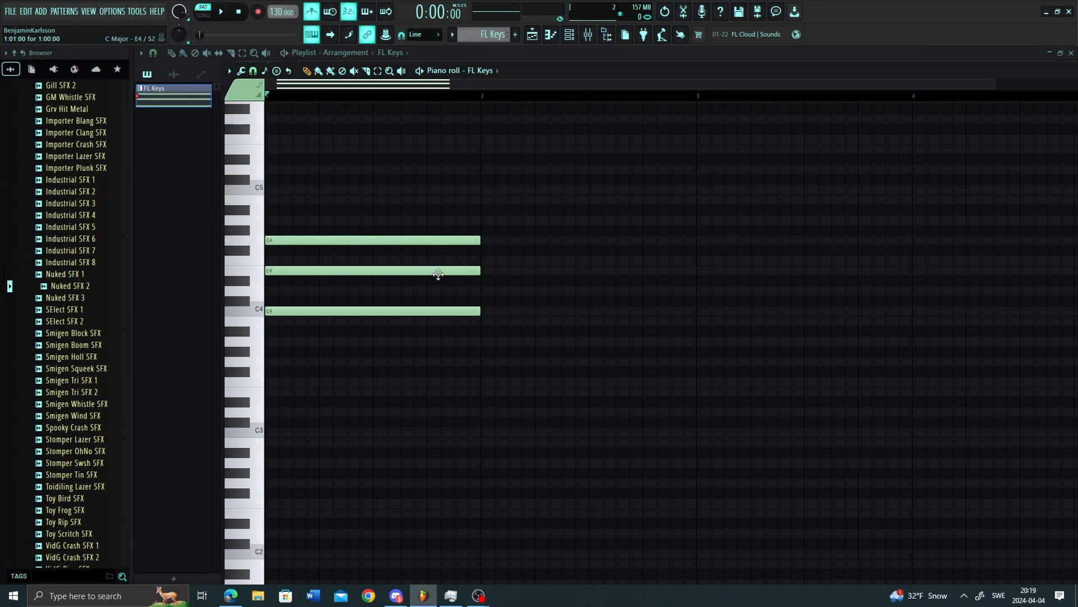
Step: Lower the middle note of the bar 1 chord to D#4 and try a D#4 note in bar 2
drag(436, 271, 440, 292)
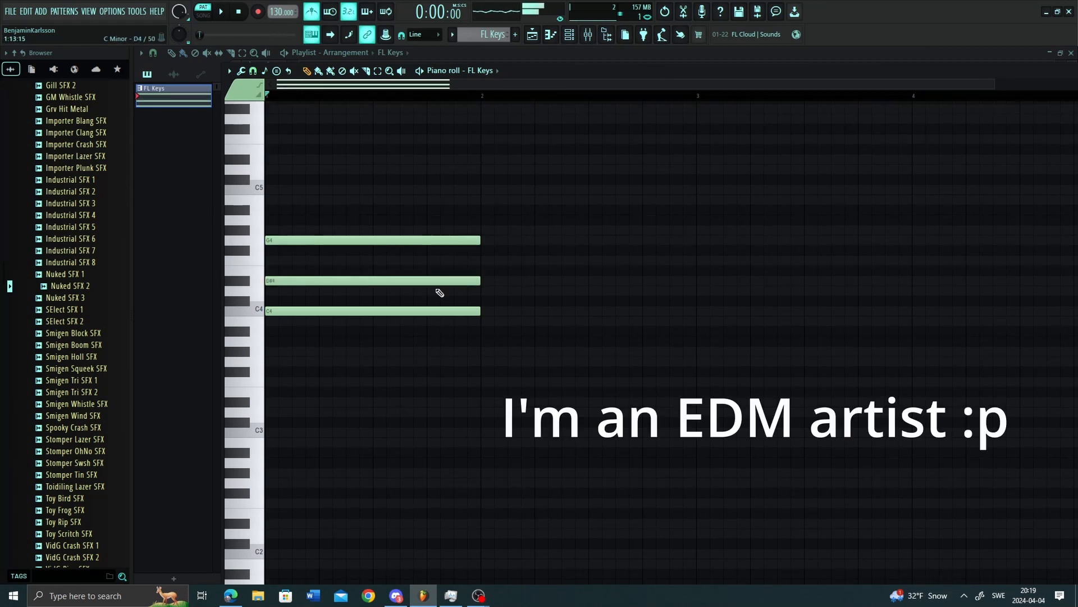
click(487, 282)
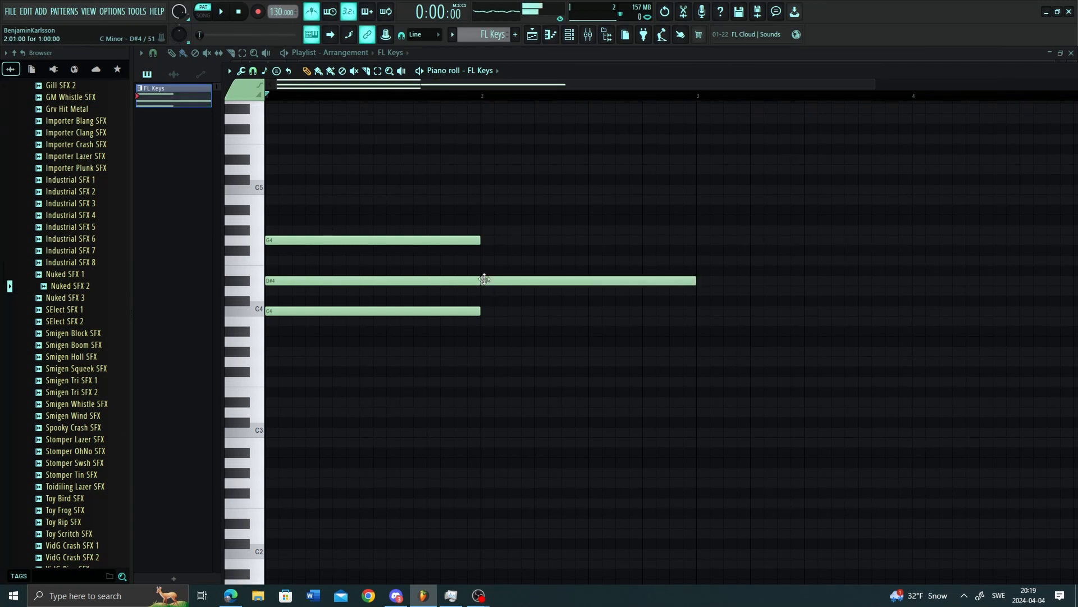
right_click(519, 280)
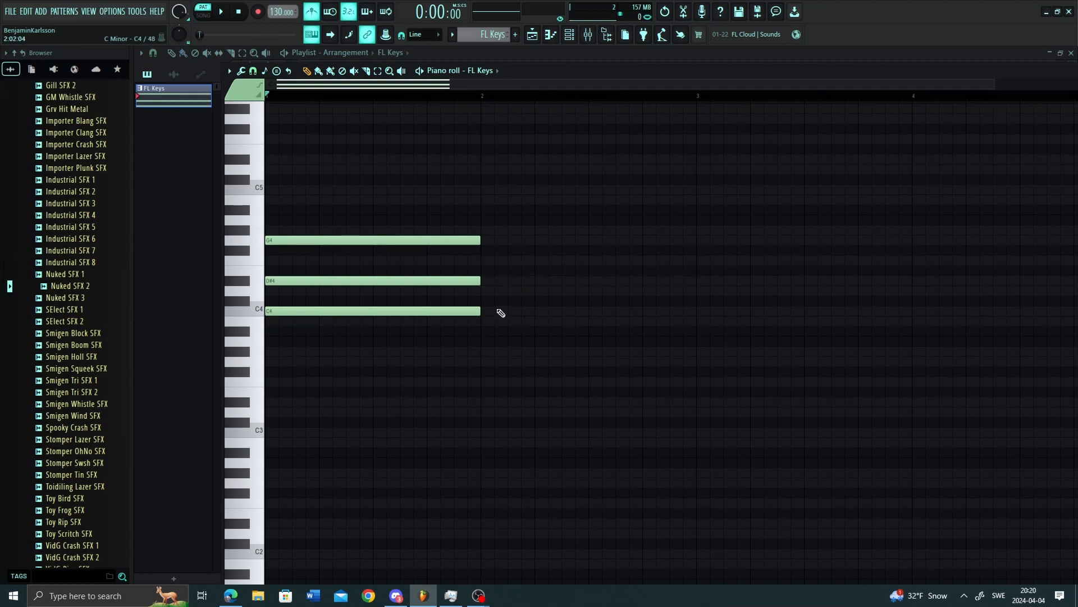
Step: Place one-bar root notes F4 in bar 2 and G4 in bar 3, and start playback
ctrl+scroll(501, 313, down, 1)
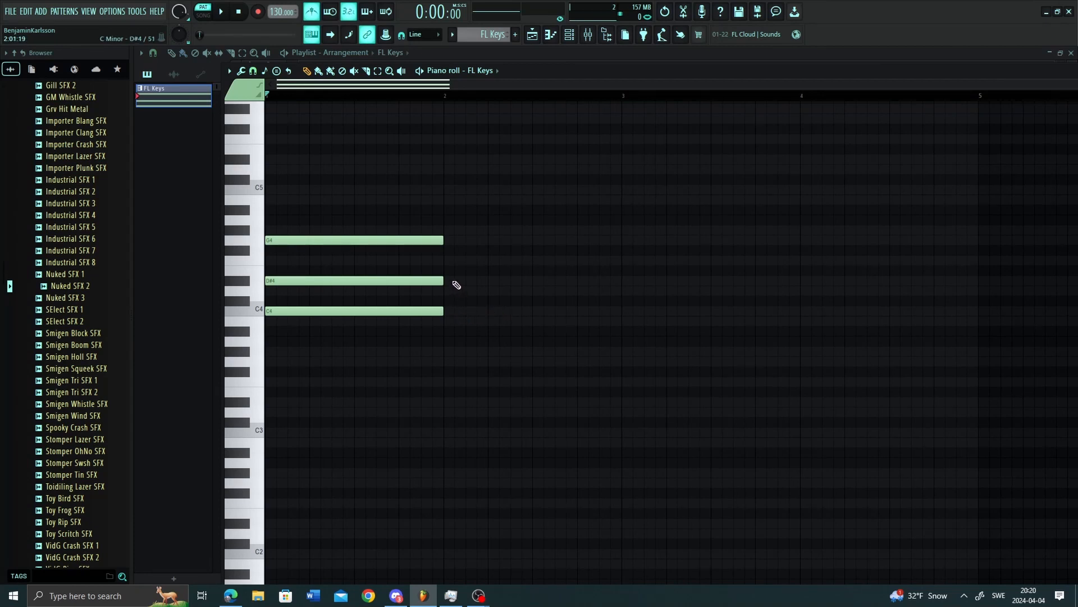
click(447, 230)
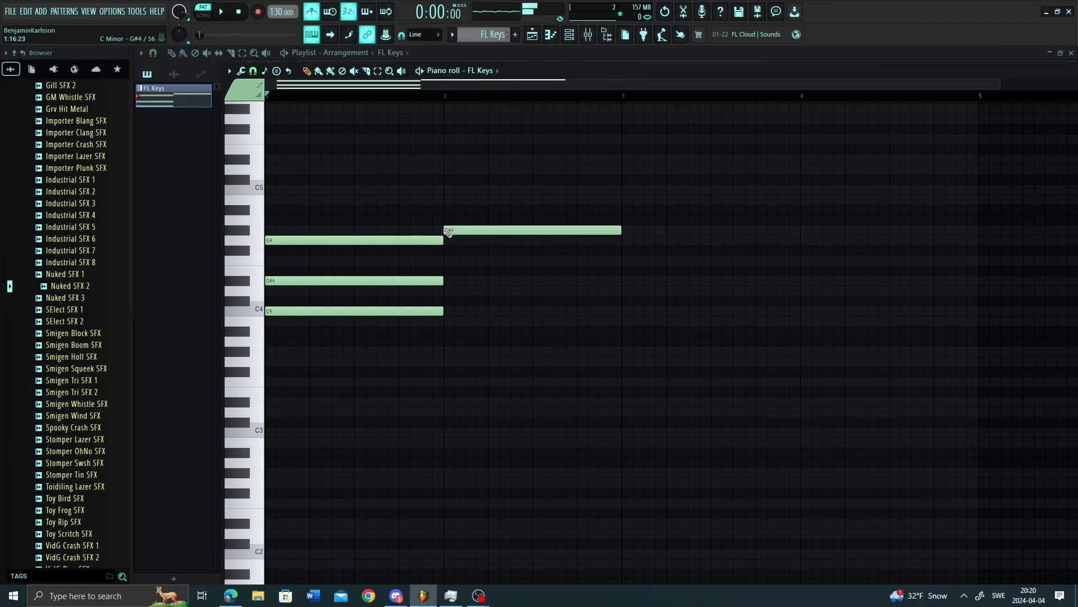
drag(497, 231, 492, 263)
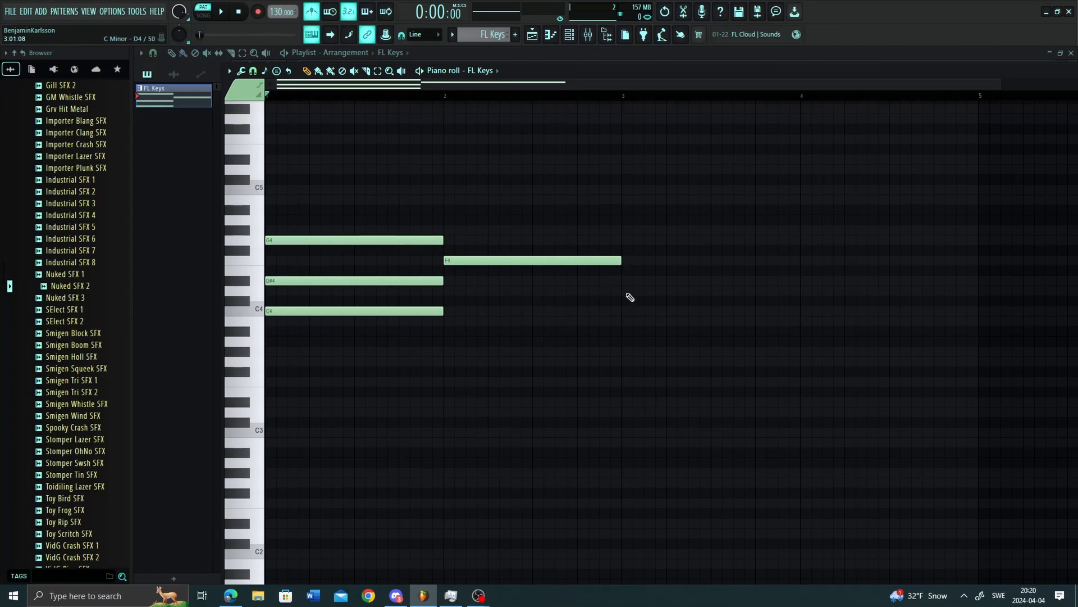
click(625, 242)
key(space)
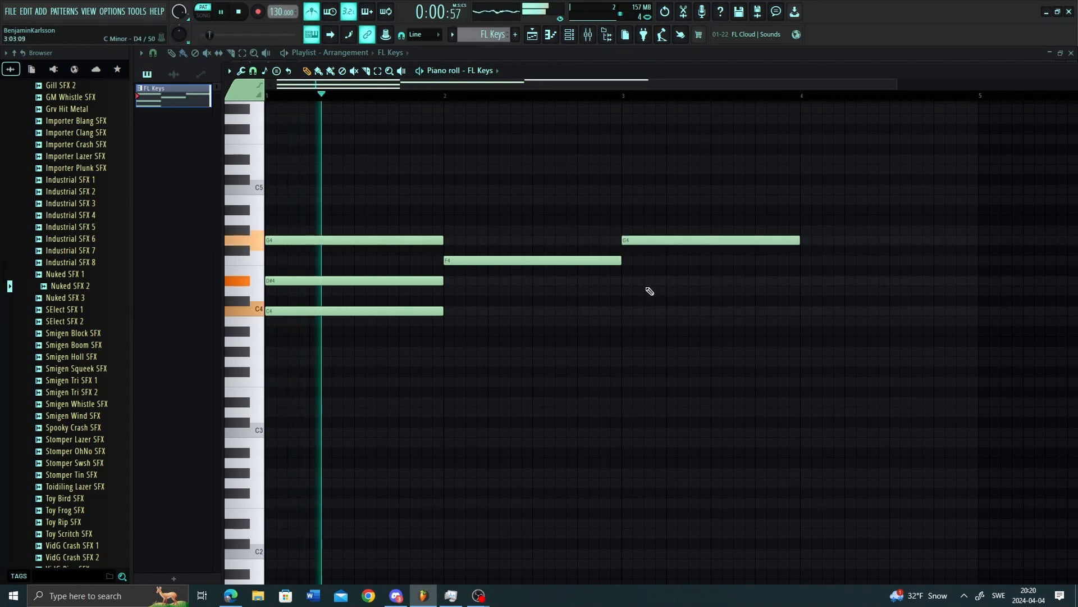
Step: Raise the middle note of the bar 1 chord to E4 and check it in playback
drag(419, 280, 428, 267)
key(space)
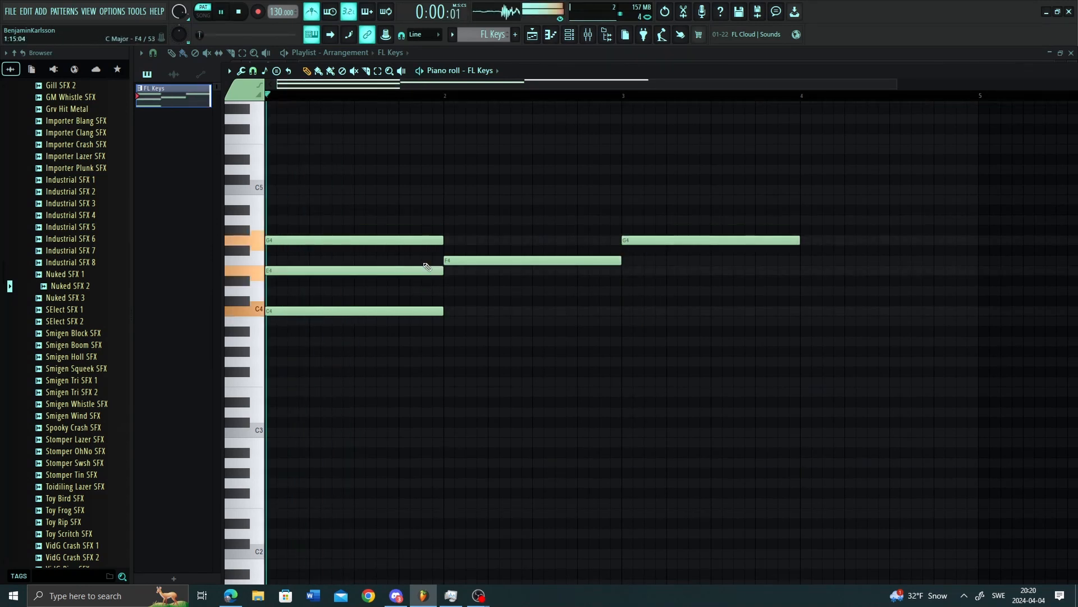
key(space)
Step: Add A4 and C5 above the F4 in bar 2 and start playback
click(448, 221)
click(445, 190)
key(space)
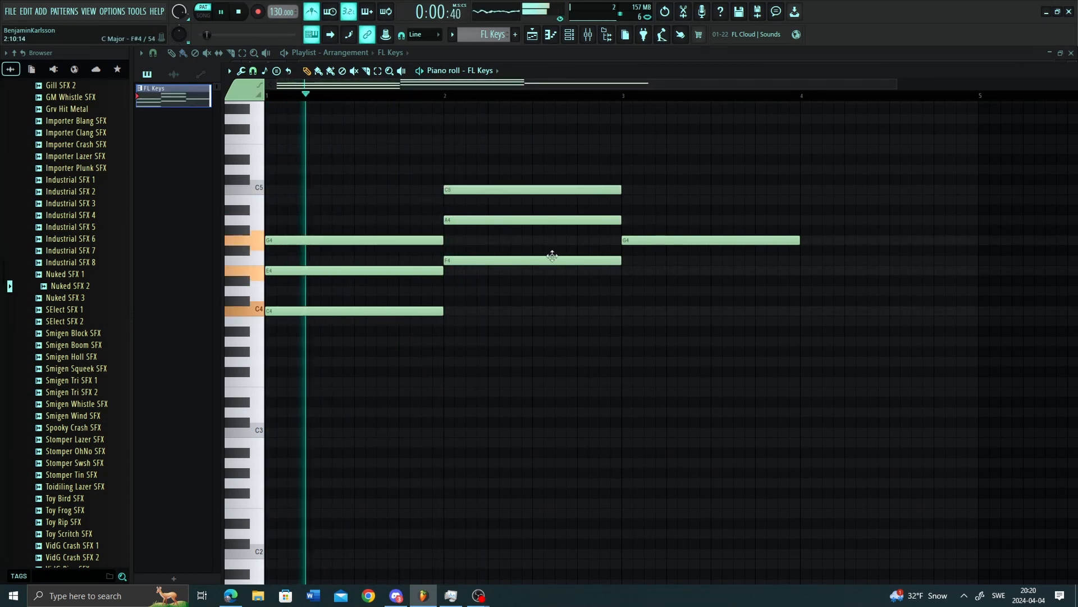
Step: Add B4 and D5 above the G4 in bar 3 and play back the three chords
scroll(646, 337, up, 3)
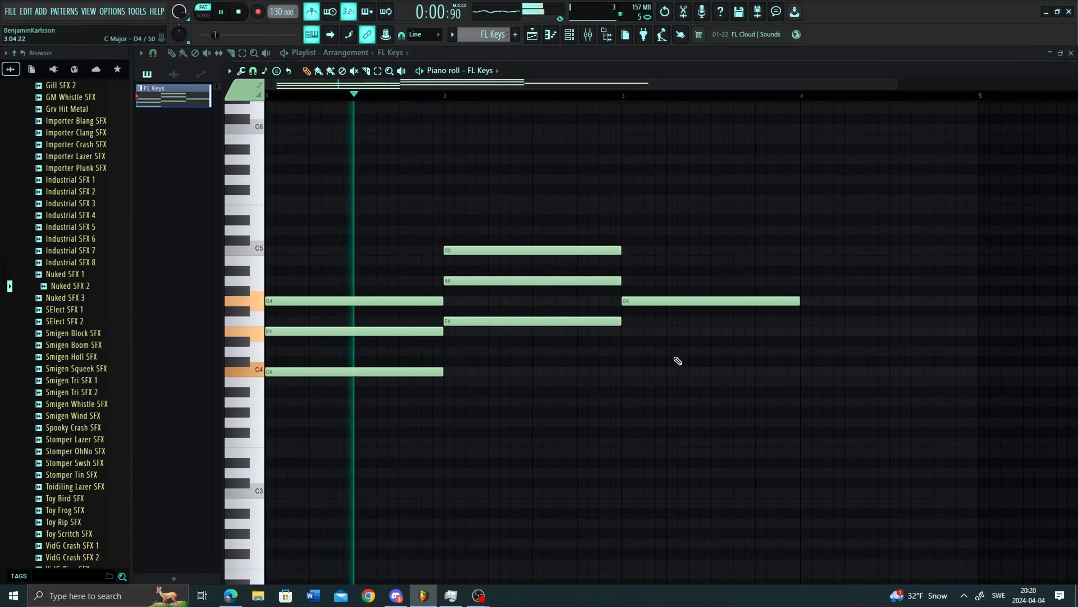
click(623, 260)
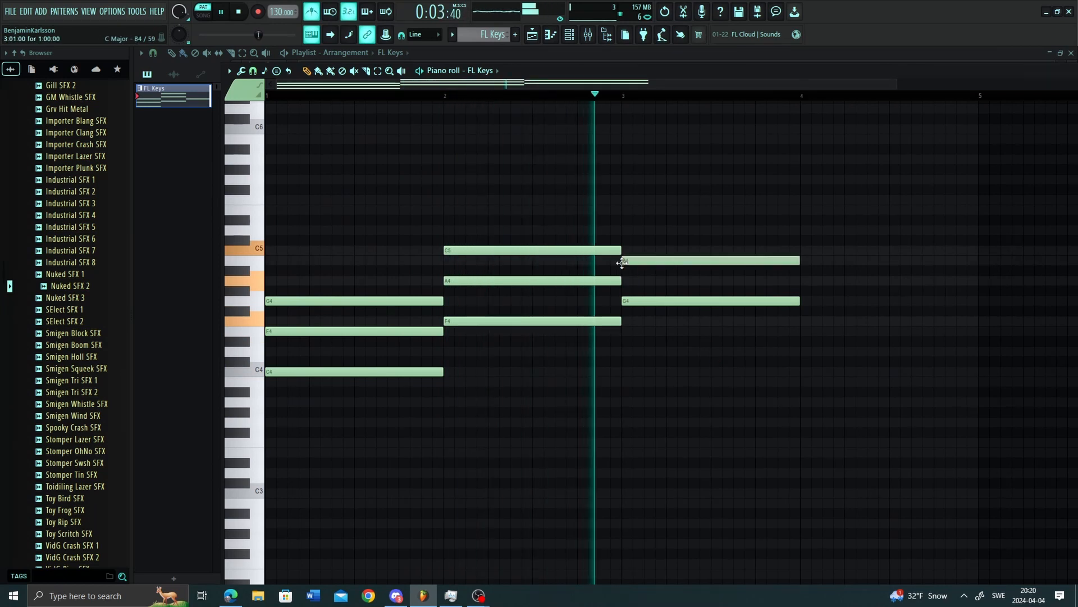
click(624, 216)
mouse_move(625, 212)
mouse_down()
mouse_move(634, 234)
mouse_move(631, 224)
mouse_up()
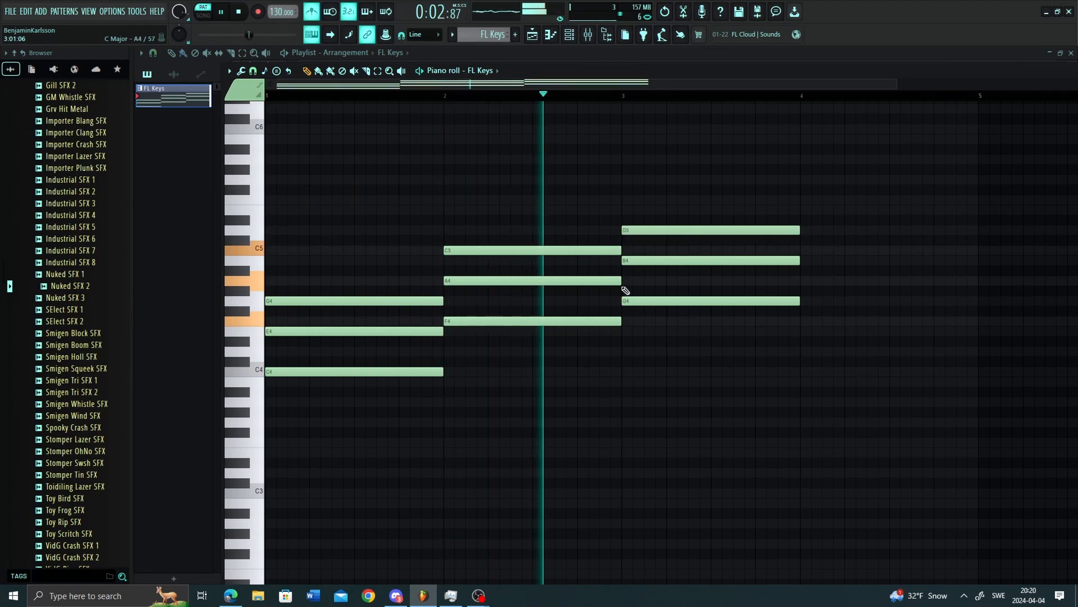
key(space)
key(space)
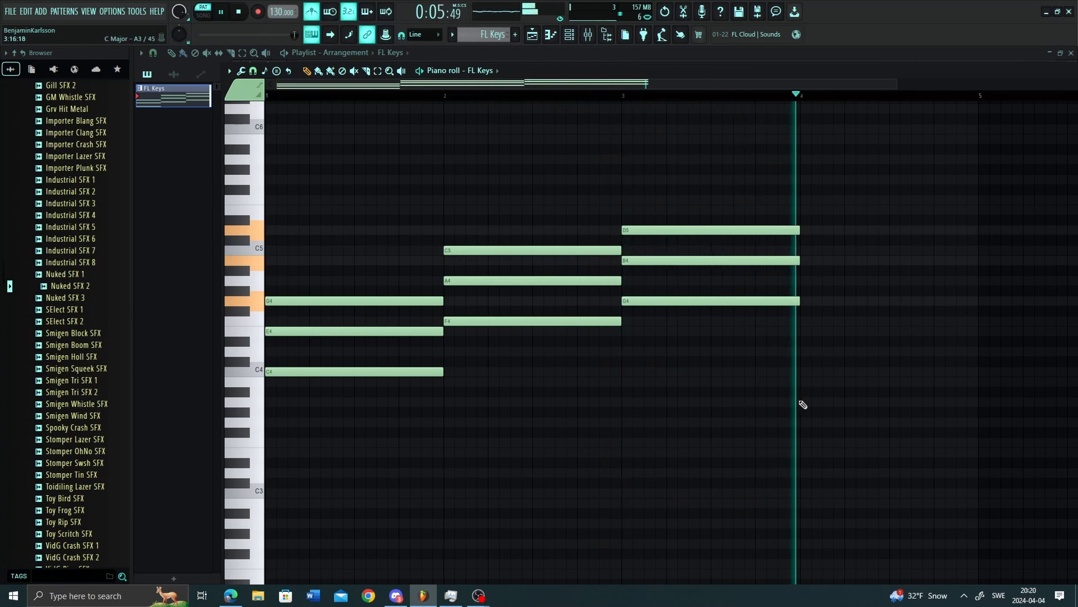
key(space)
Step: Build a one-bar chord of D4, F#4 and A4 in bar 4
click(804, 351)
click(806, 311)
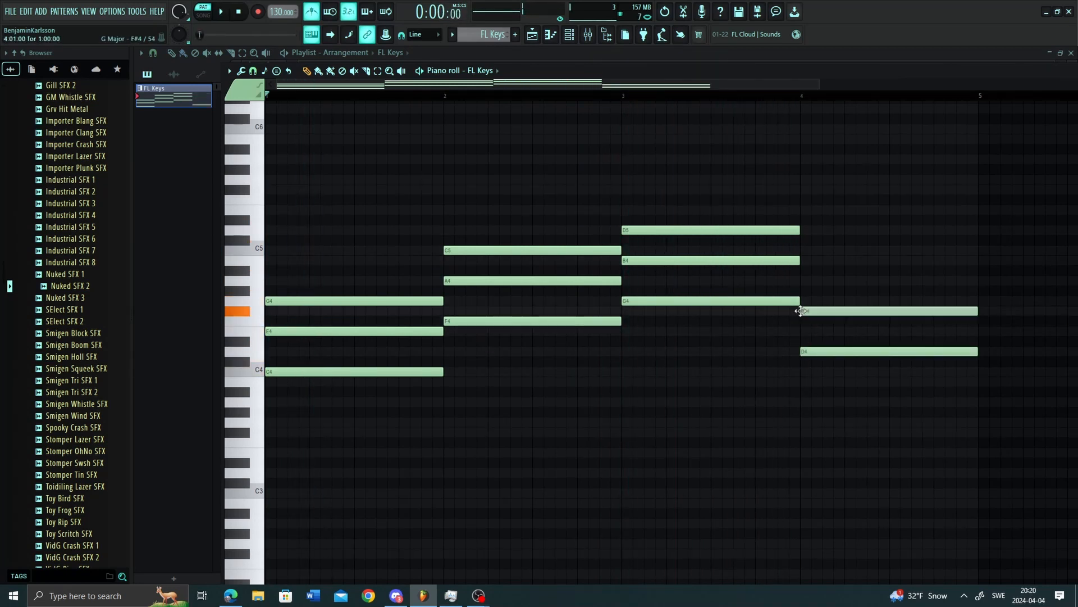
click(808, 273)
drag(825, 270, 829, 280)
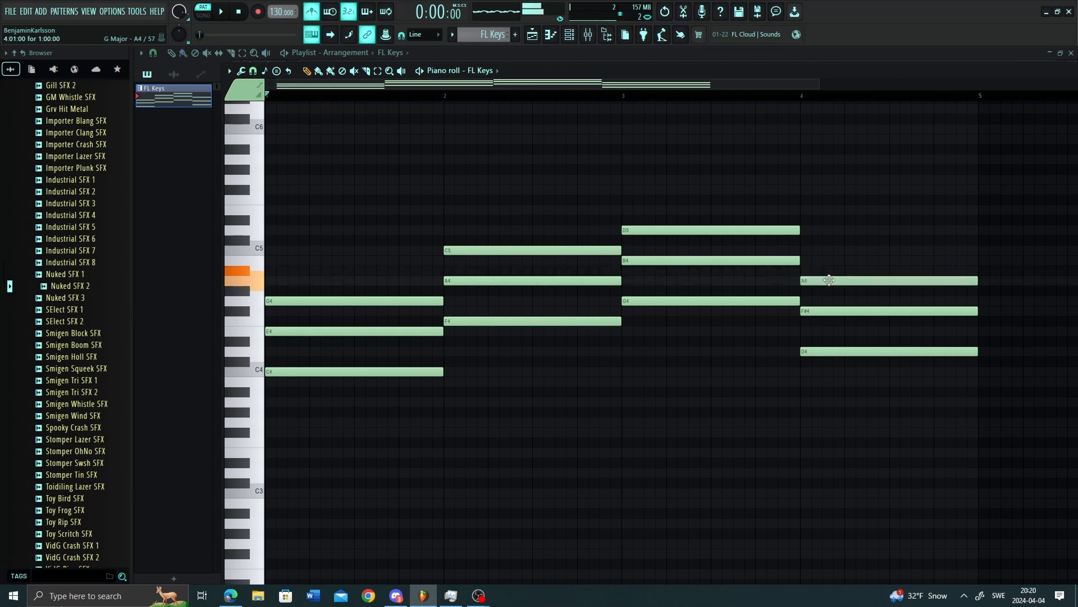
Step: Play back the four-bar progression and clear all its notes from the piano roll
key(space)
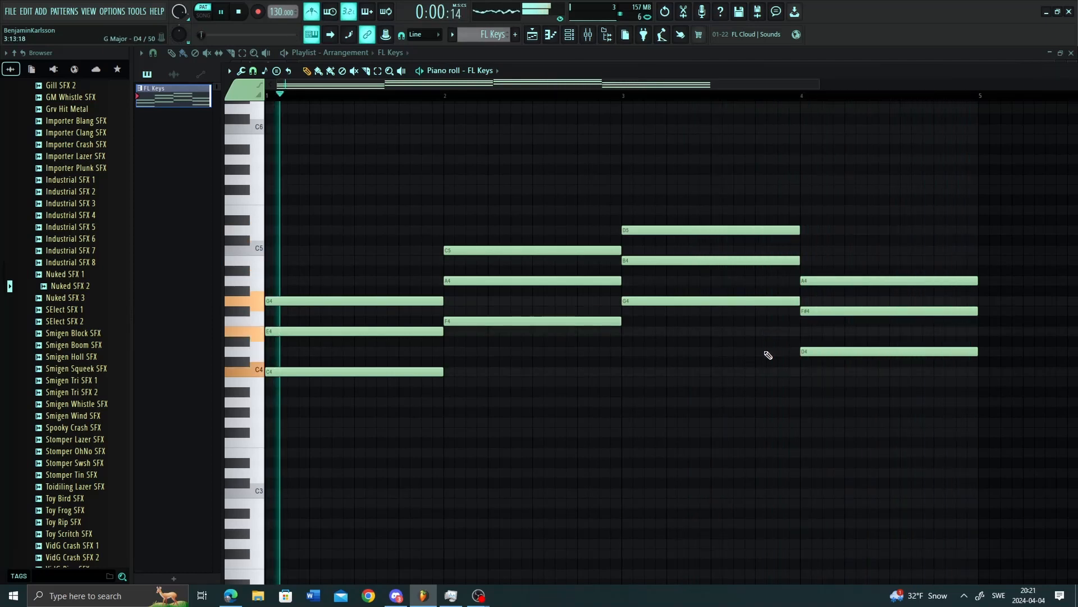
key(space)
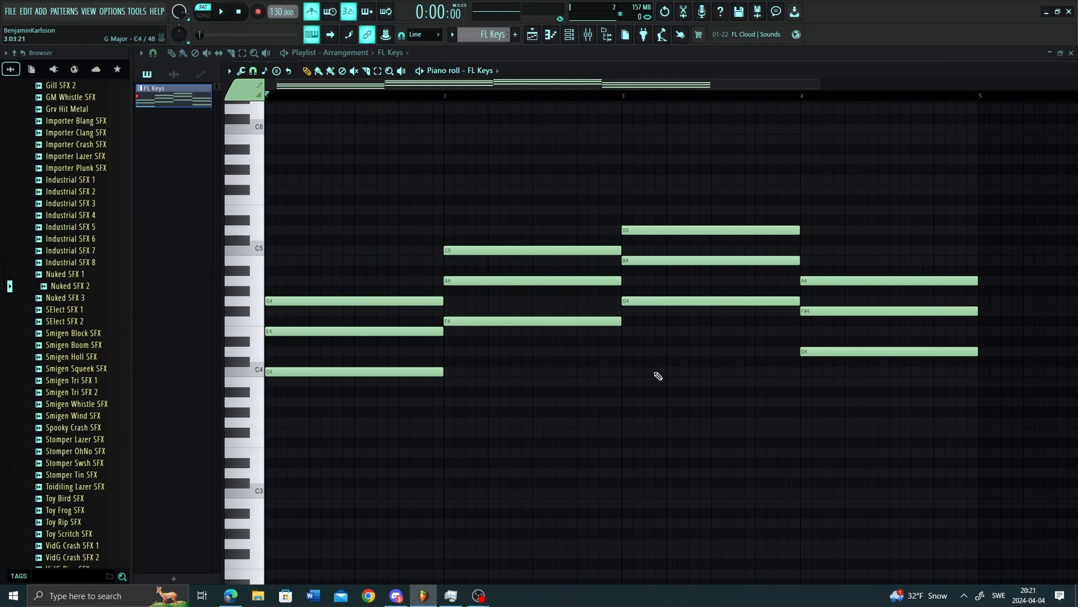
drag(891, 231, 881, 360)
mouse_move(656, 183)
mouse_down()
mouse_move(682, 338)
mouse_move(525, 342)
mouse_move(299, 259)
mouse_up()
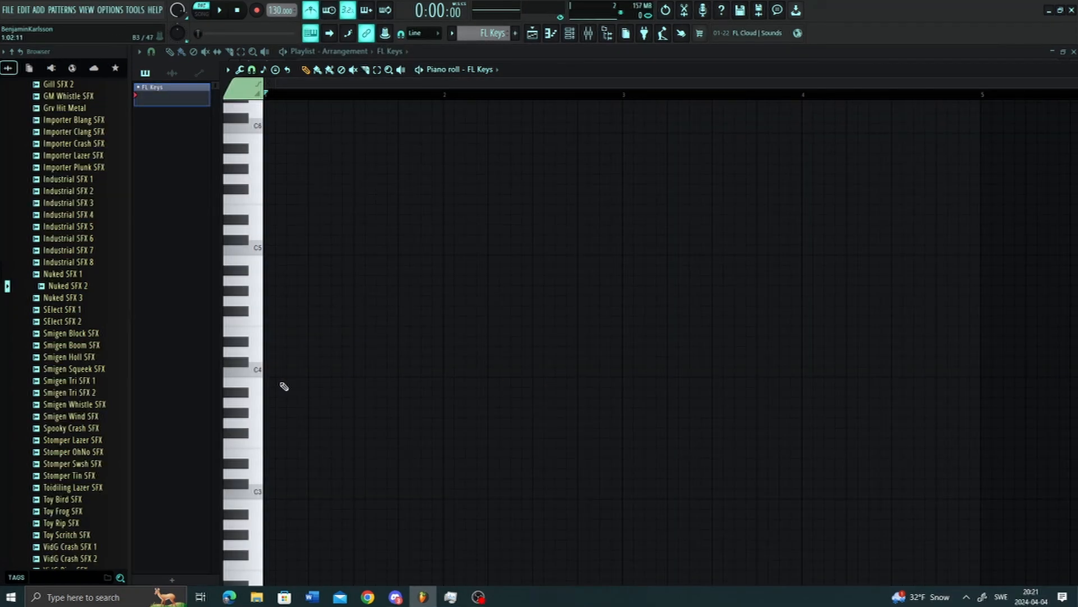
Step: Place one-bar root notes C4, G4, A4 and F4 in bars 1 to 4 and play them back
click(469, 329)
drag(469, 330, 475, 281)
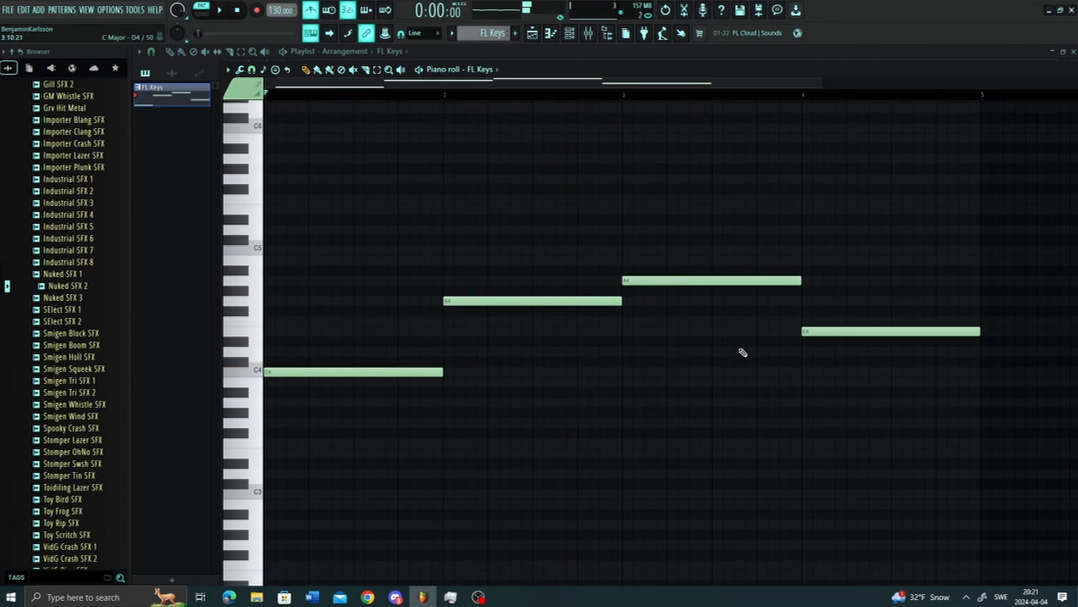
drag(826, 331, 825, 321)
key(space)
key(space)
Step: Complete the major chords with E4 and G4 in bar 1, B4 and D5 in bar 2, C#5 and E5 in bar 3, A4 and C5 in bar 4
drag(280, 352, 284, 332)
scroll(294, 301, down, 1)
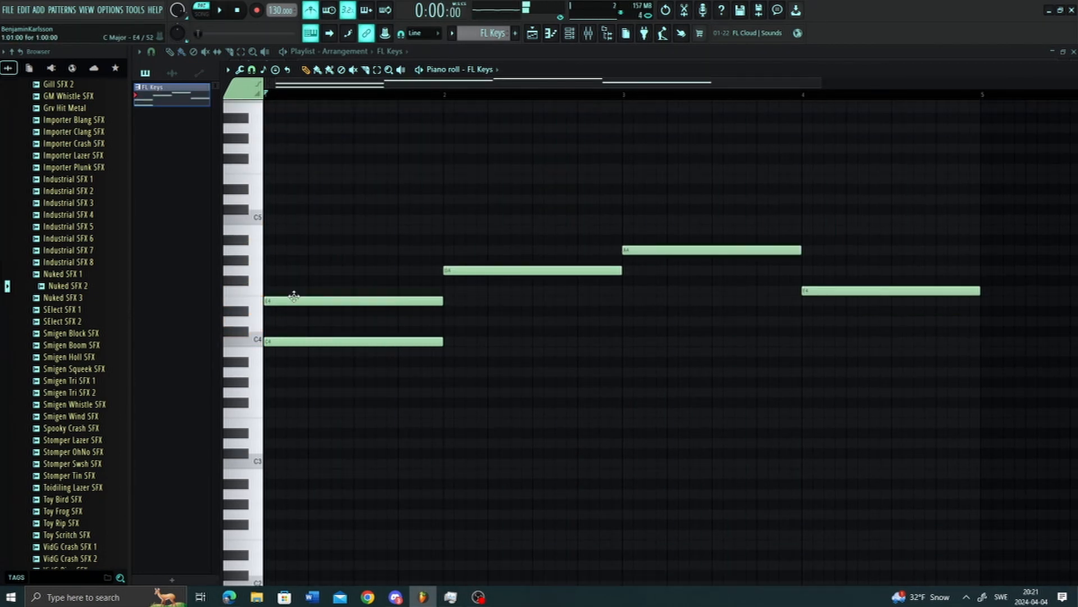
drag(293, 250, 294, 270)
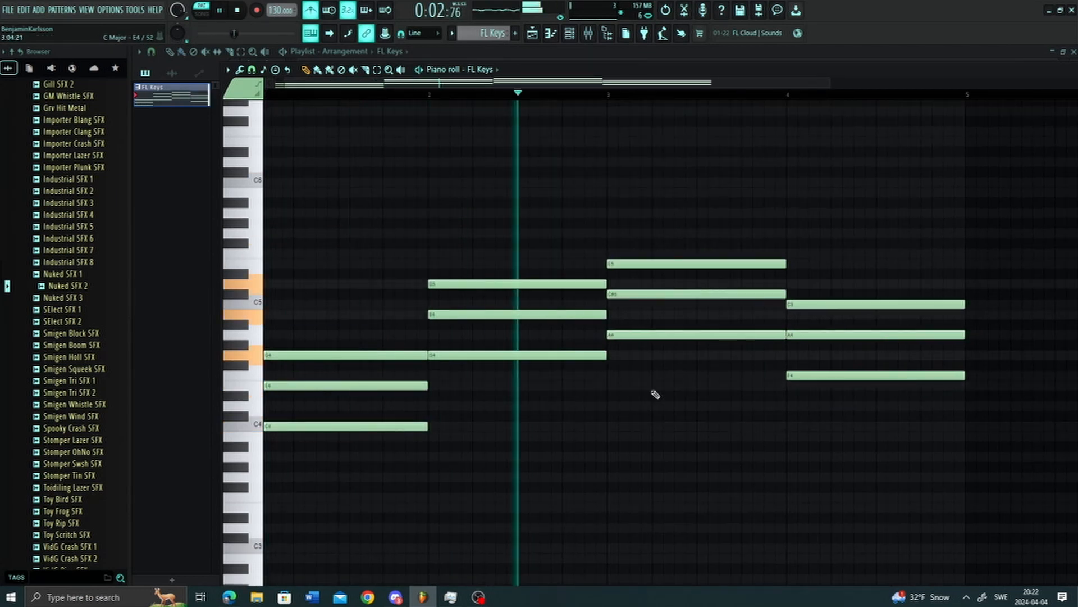
key(space)
drag(655, 394, 664, 431)
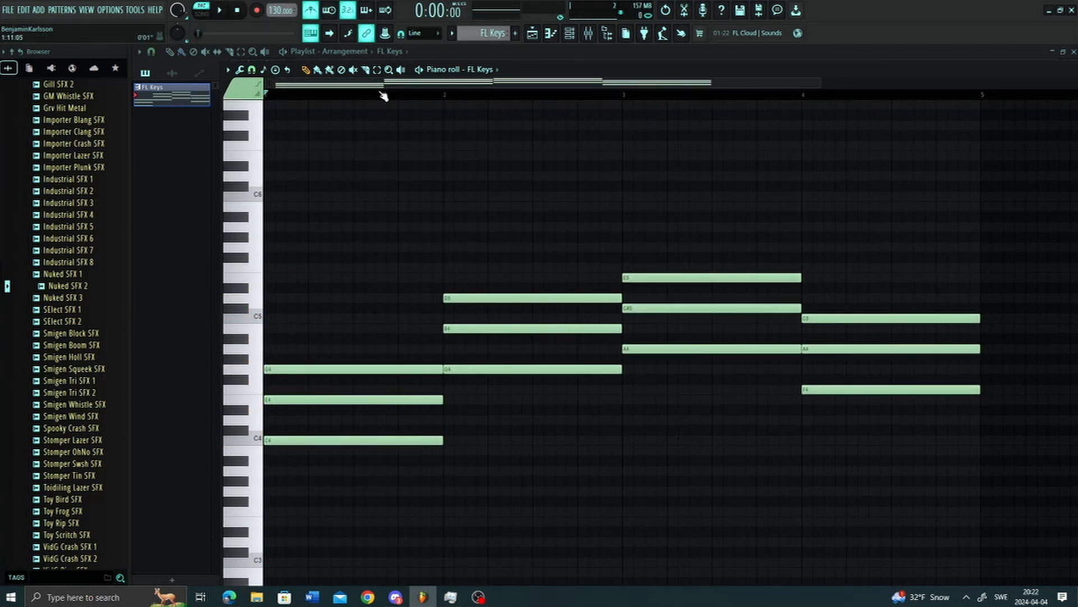
click(401, 70)
scroll(346, 231, down, 1)
key(p)
scroll(624, 427, up, 1)
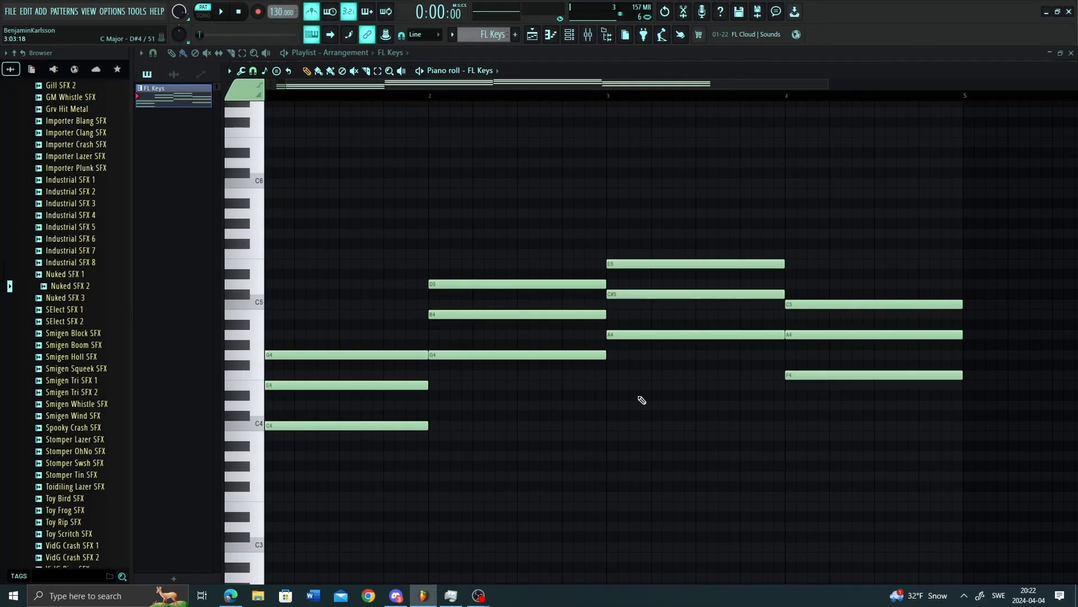
mouse_move(597, 416)
mouse_down()
mouse_move(612, 428)
mouse_move(665, 431)
mouse_up()
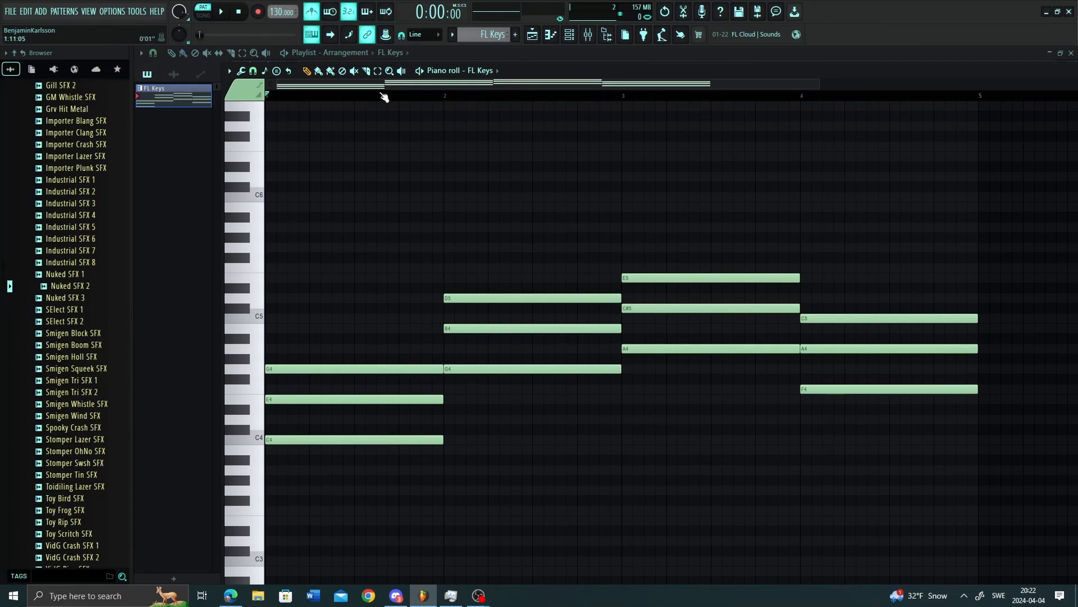
Step: Audition the chords in bars 1 to 4 one by one with the Playback tool
click(402, 71)
scroll(358, 250, down, 1)
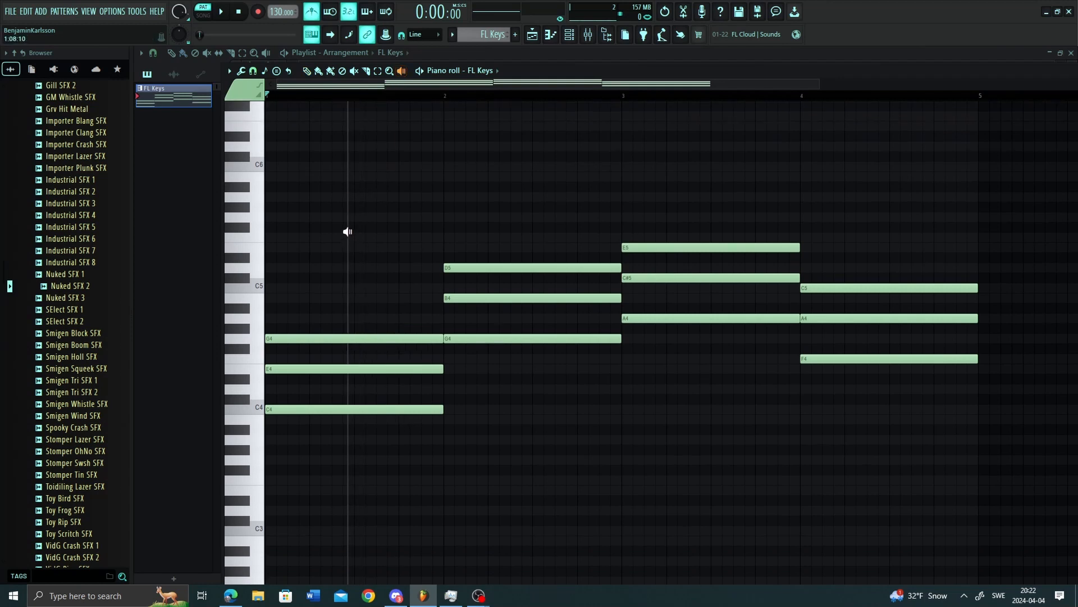
click(348, 231)
click(348, 231)
click(348, 231)
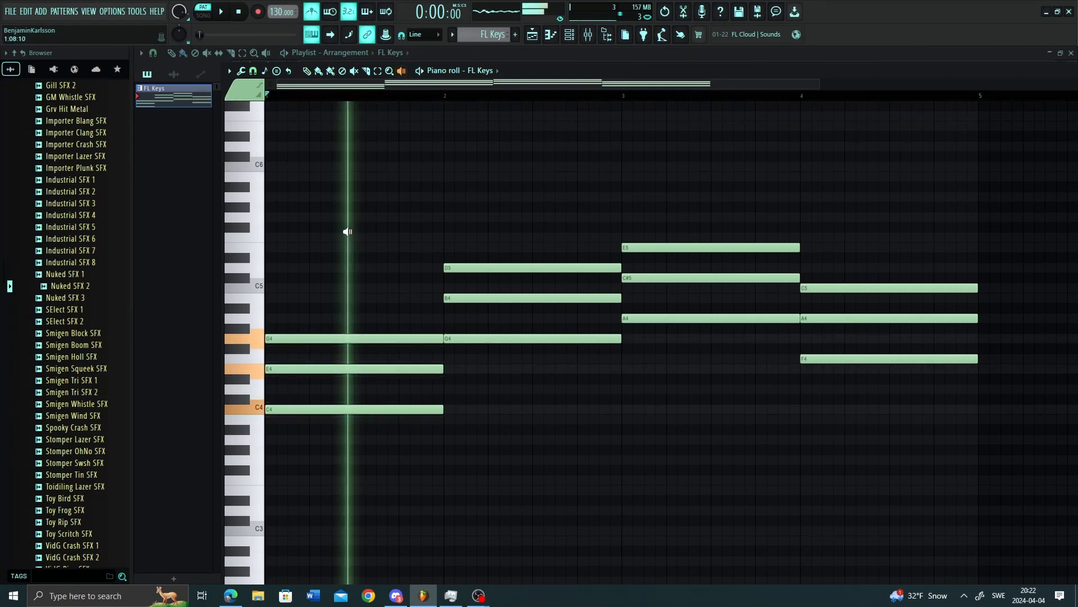
click(495, 195)
click(684, 187)
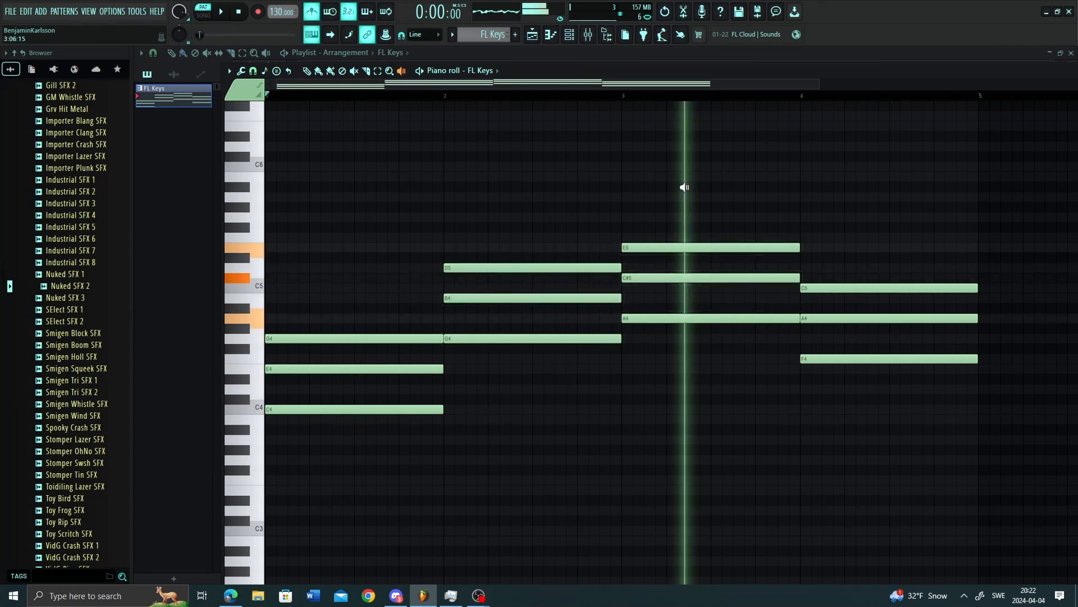
click(890, 253)
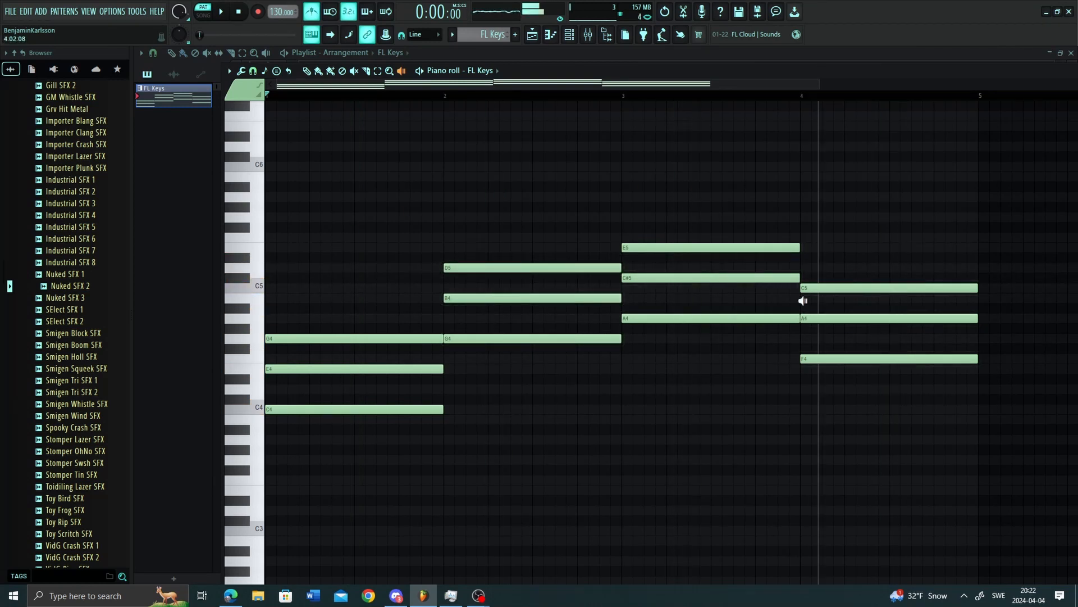
click(726, 290)
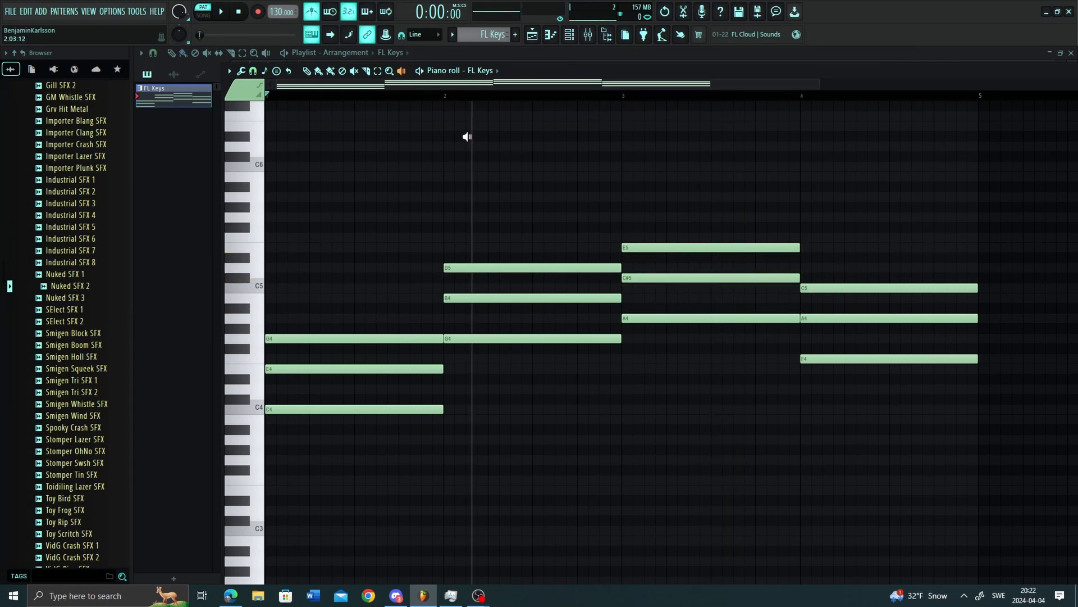
Step: Lower the middle note of the bar 3 chord to C5 with the Draw tool and play back the progression
click(307, 71)
scroll(579, 393, up, 2)
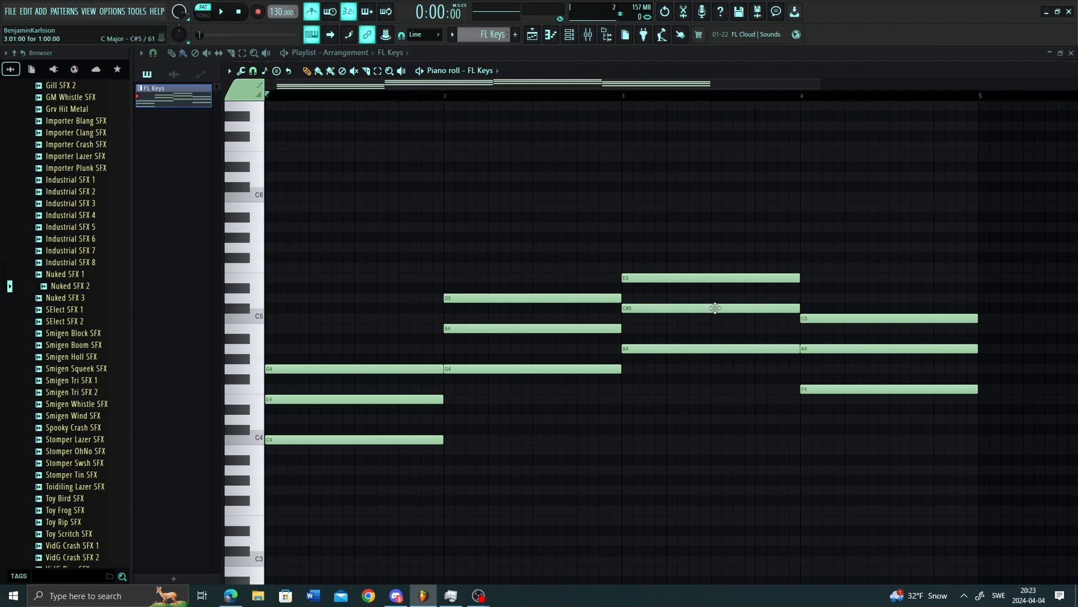
drag(715, 308, 710, 323)
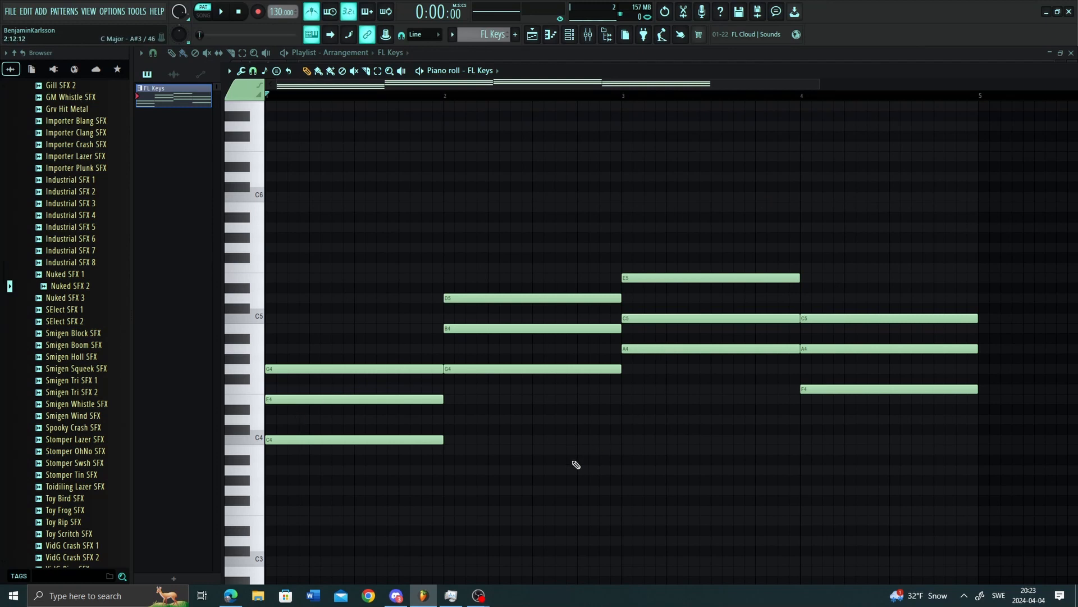
key(space)
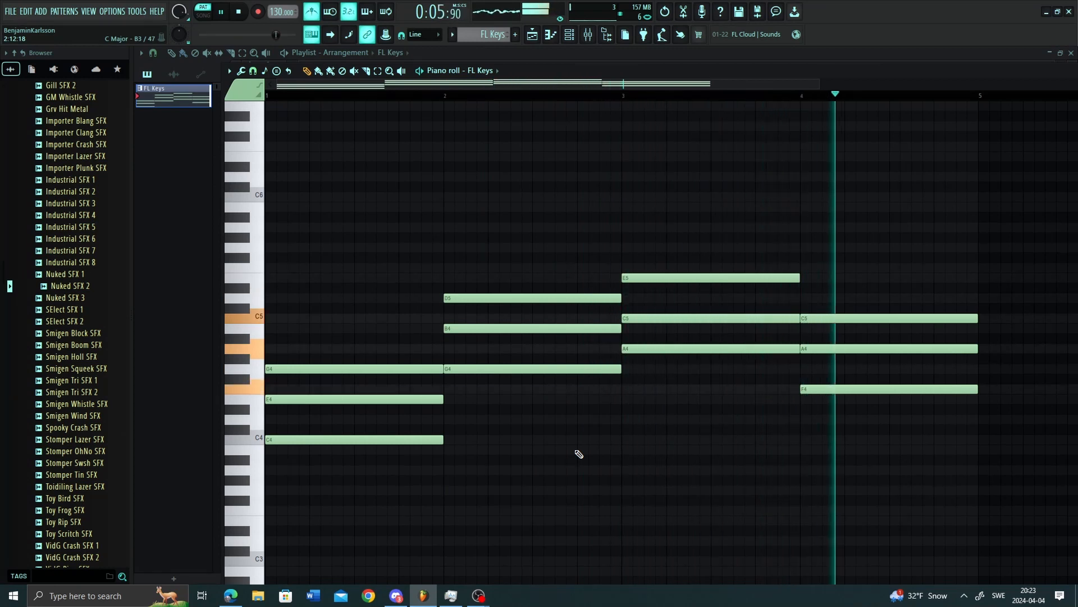
key(space)
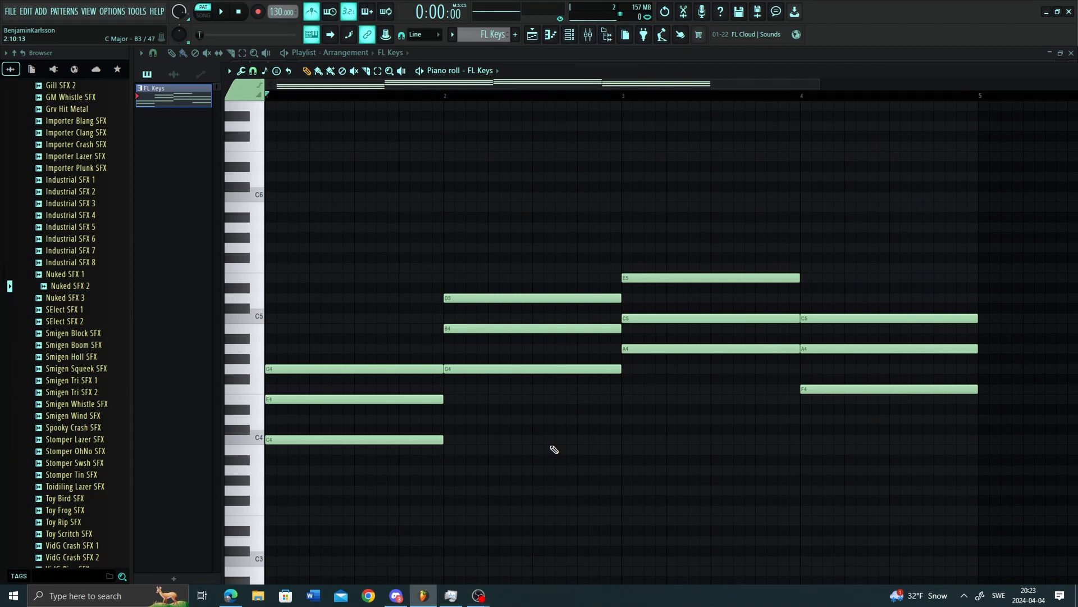
scroll(554, 450, down, 3)
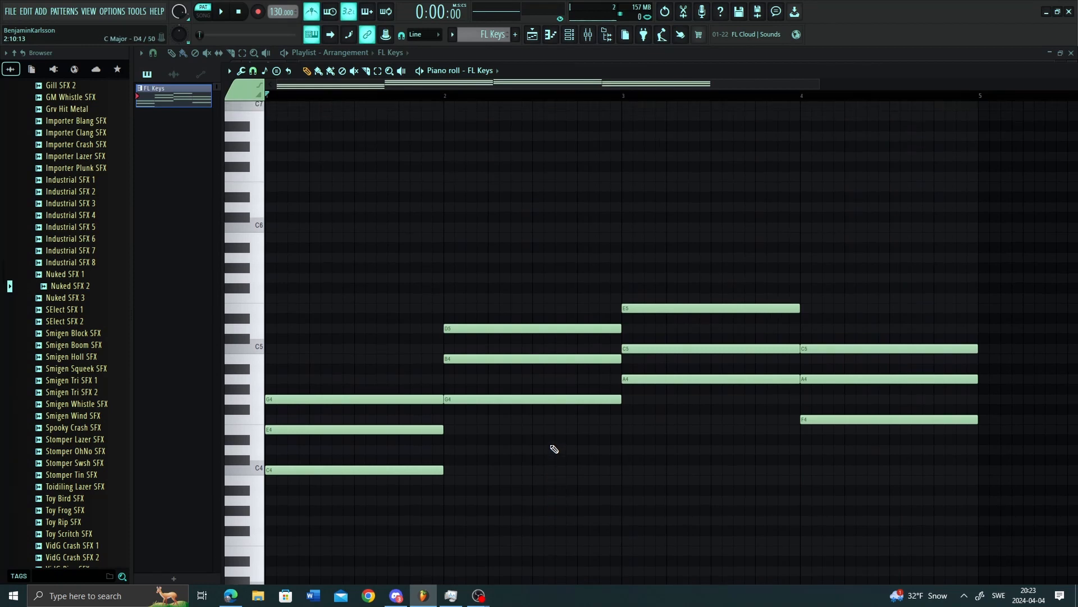
scroll(553, 448, up, 2)
scroll(539, 469, down, 1)
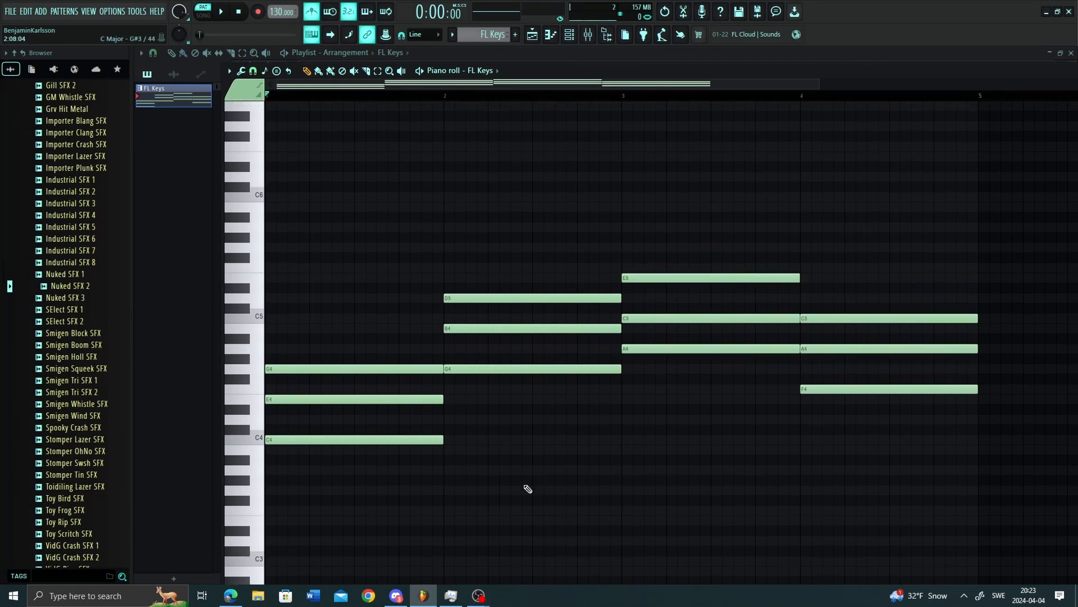
scroll(528, 489, down, 1)
scroll(528, 488, up, 1)
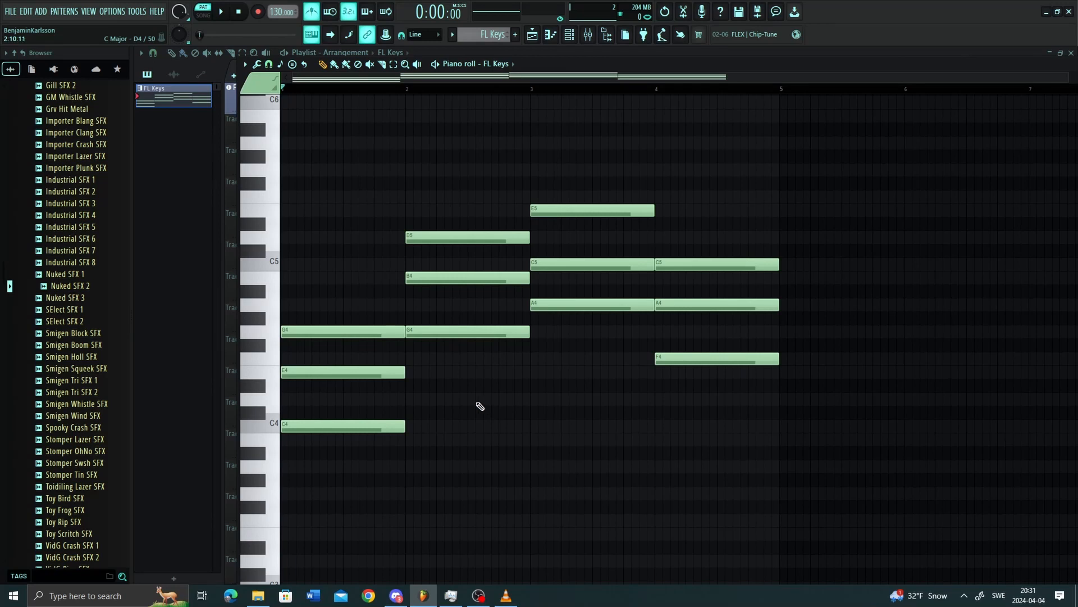
Step: Raise the middle notes of all four chords by one octave and play back the progression
scroll(365, 392, down, 1)
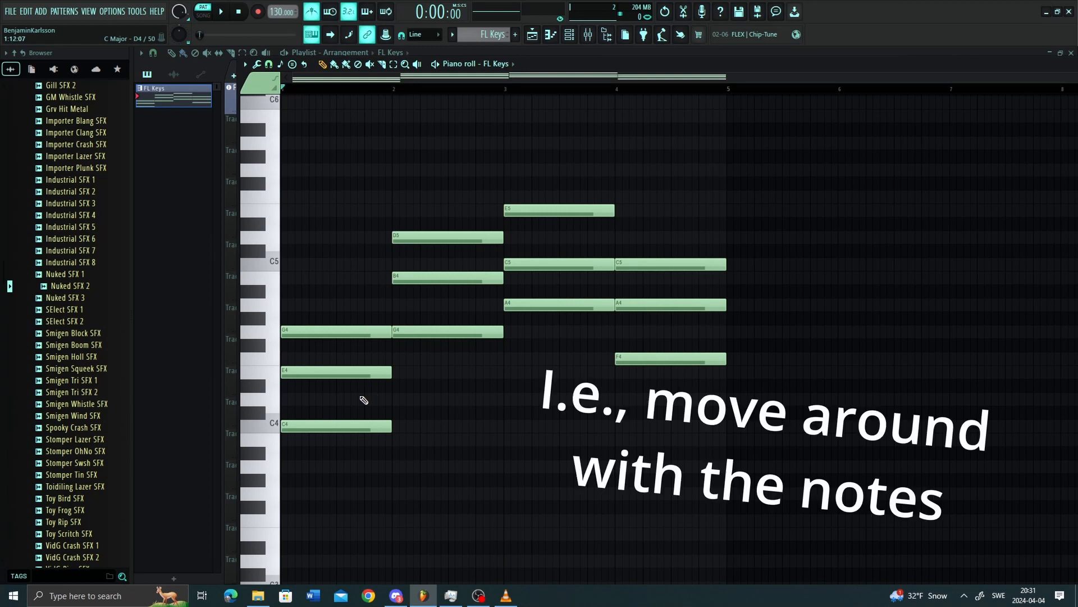
click(368, 372)
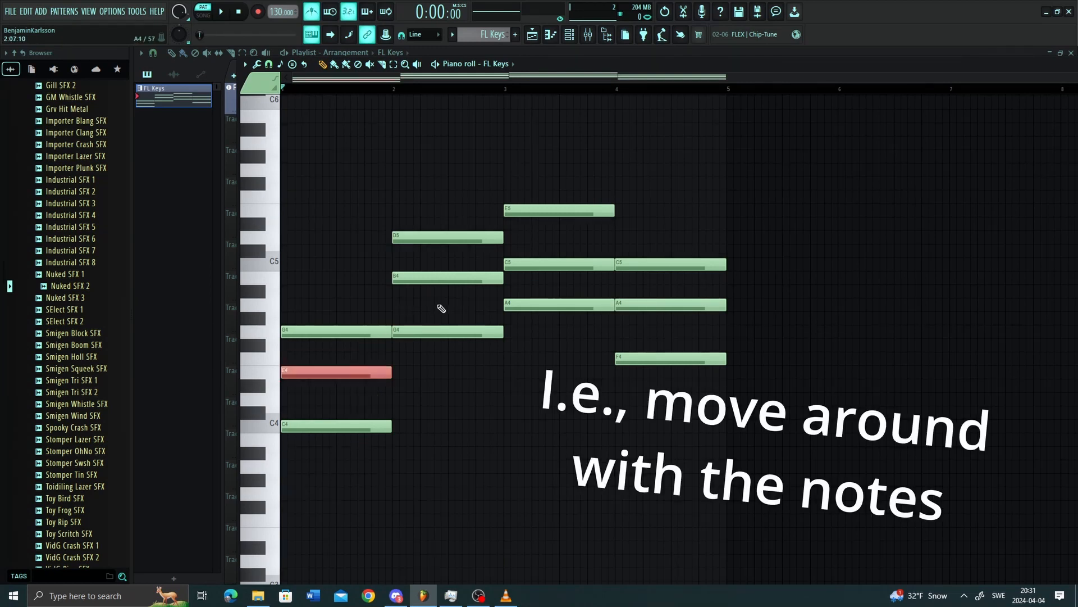
click(464, 277)
click(555, 262)
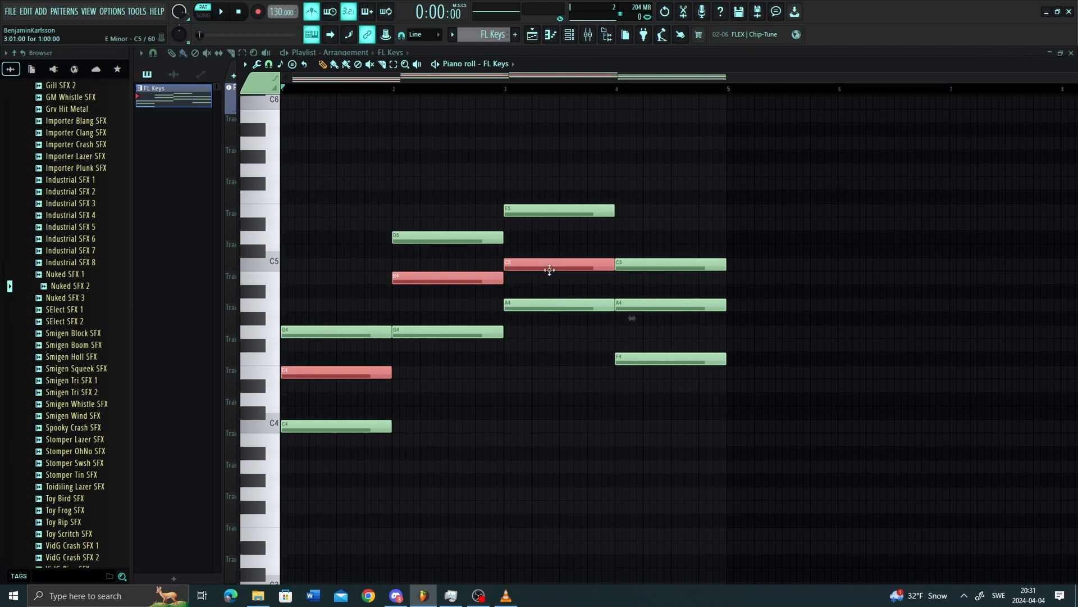
drag(676, 320, 723, 321)
ctrl+shift+click(721, 307)
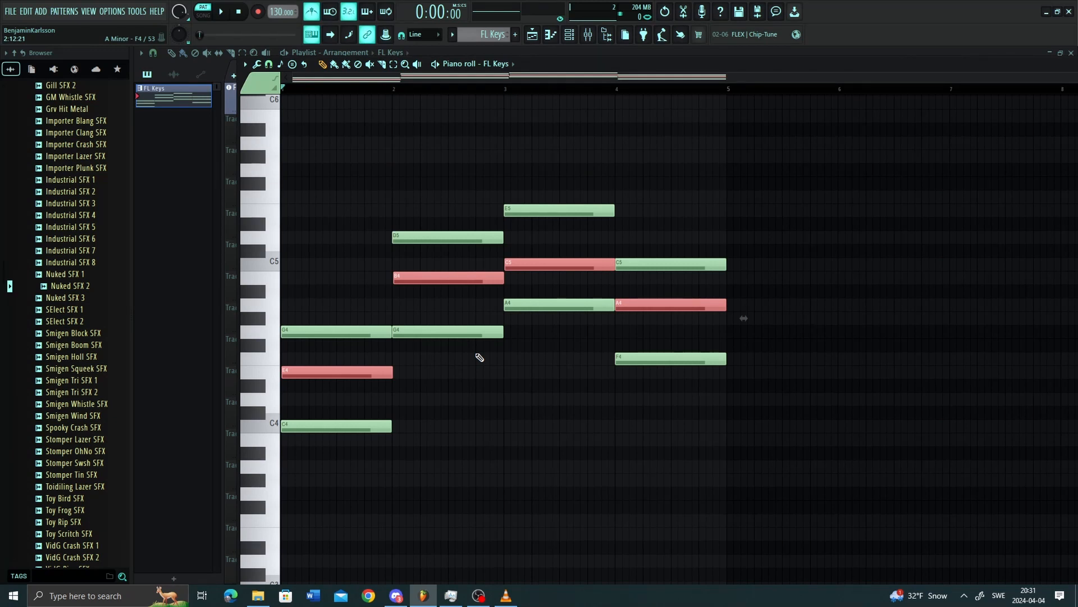
key(ctrl+Up)
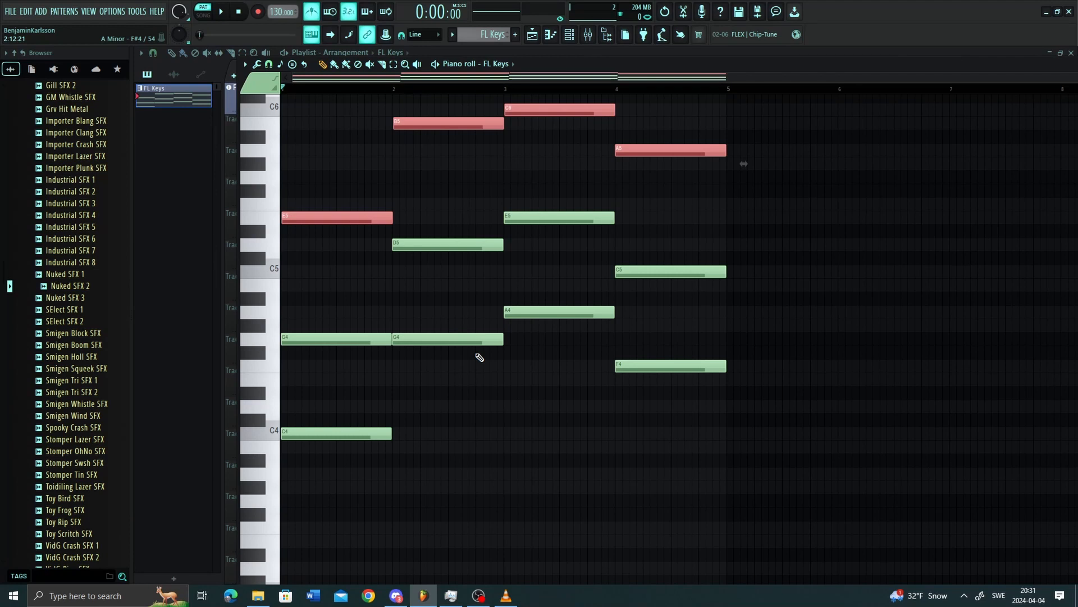
key(space)
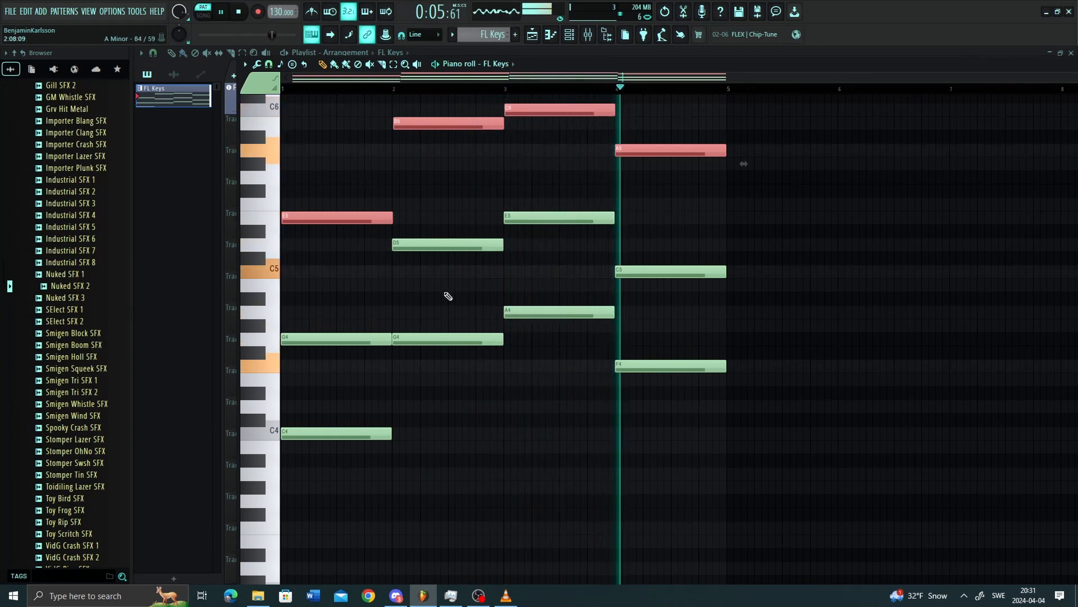
scroll(436, 298, up, 1)
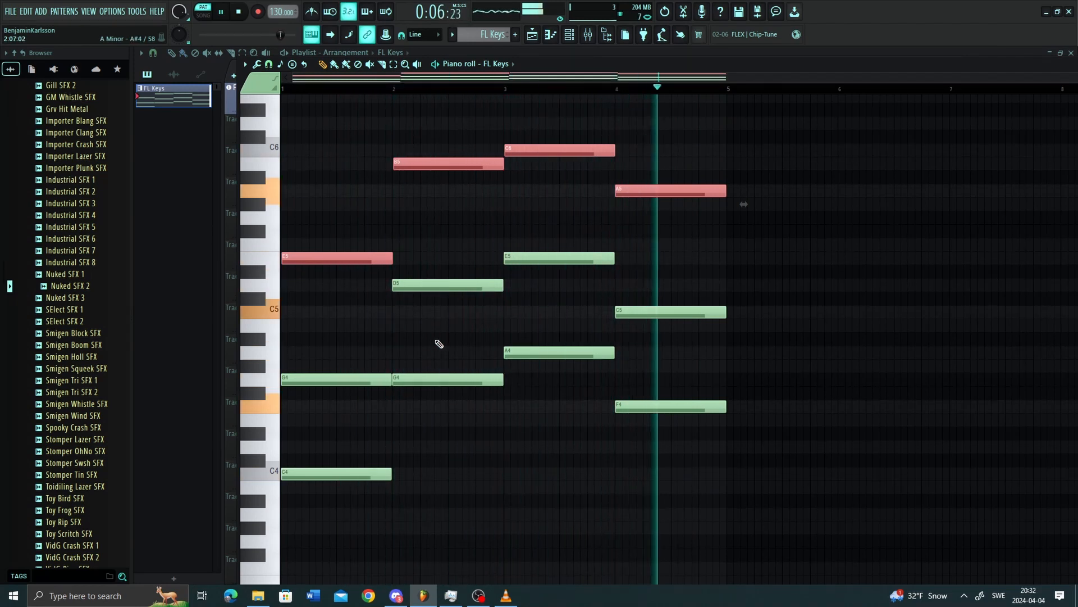
key(space)
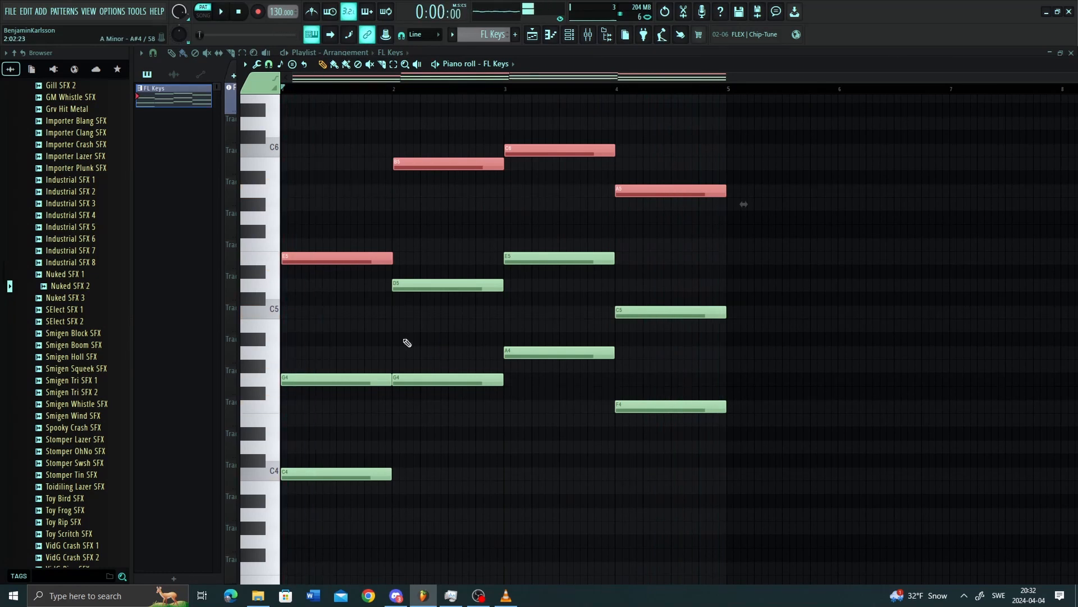
Step: Deselect the notes, raise only the top note of the bar 3 chord to E6 and play back the progression
click(393, 312)
right_click(435, 314)
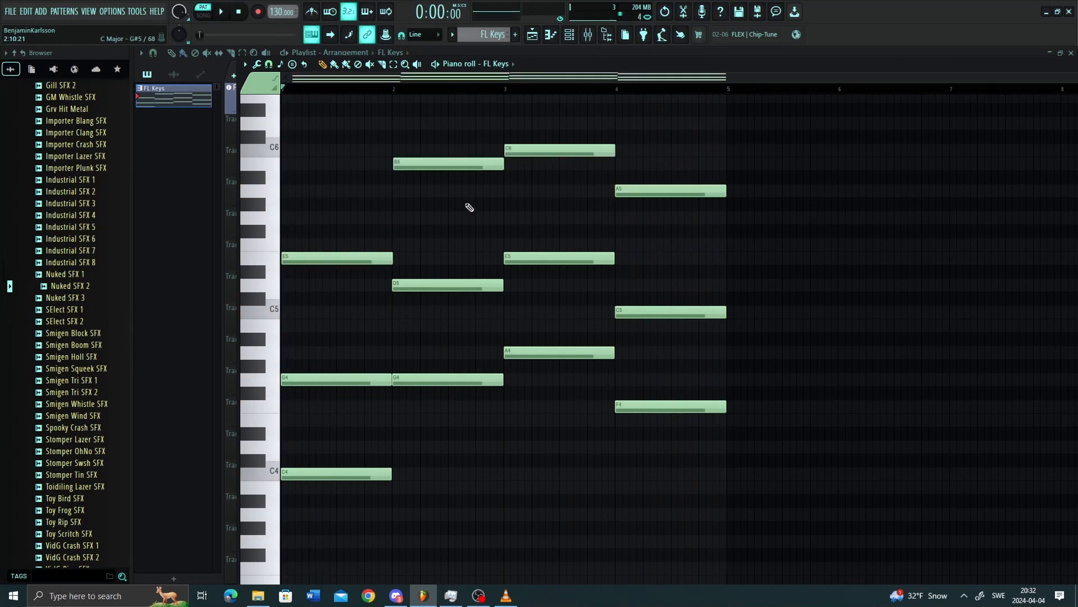
scroll(488, 210, up, 3)
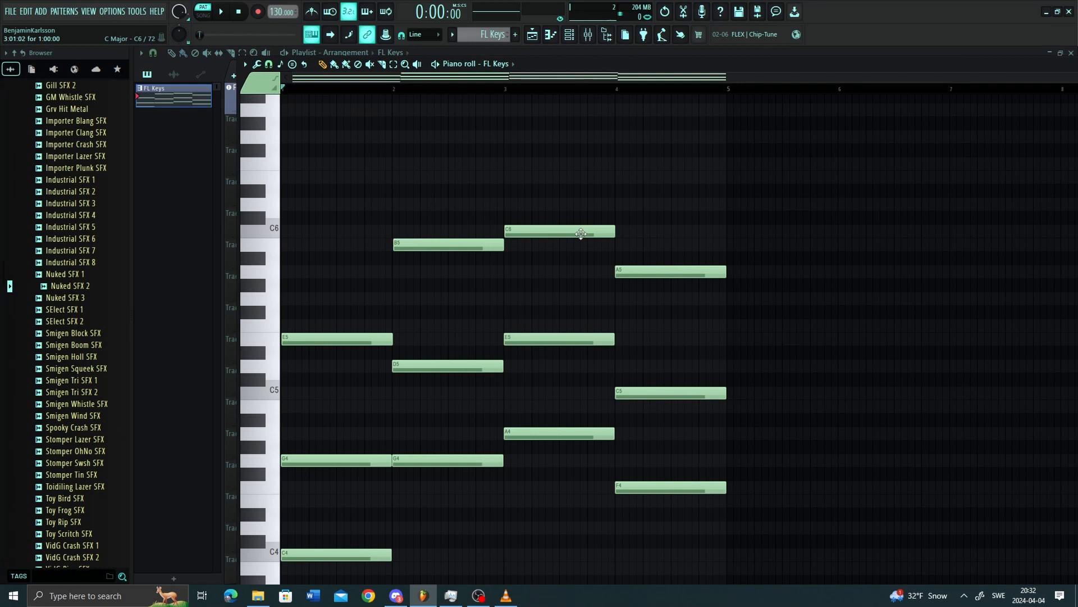
drag(580, 233, 589, 169)
key(space)
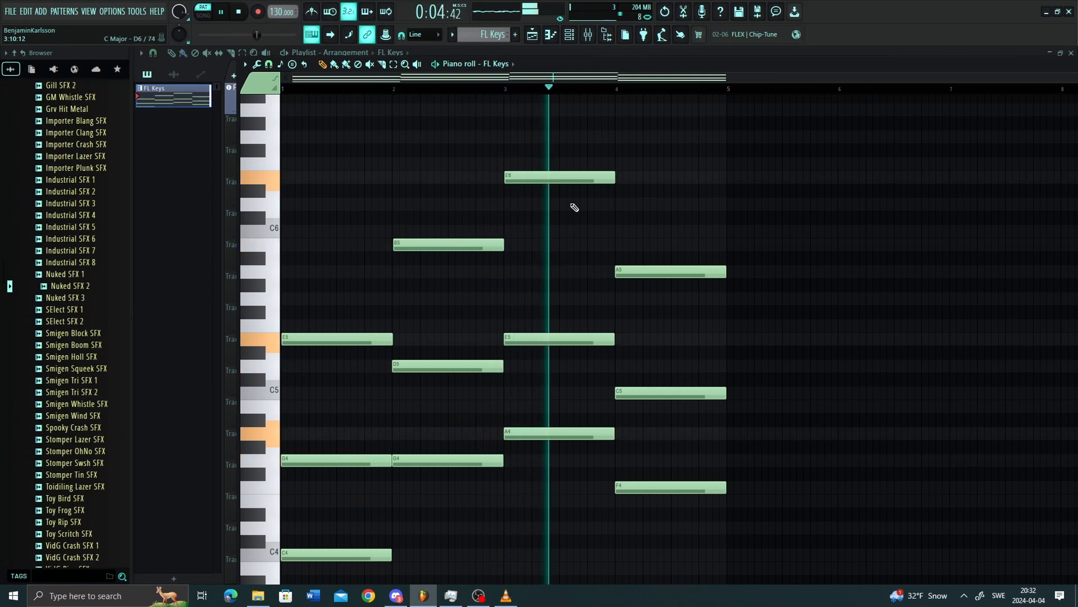
key(space)
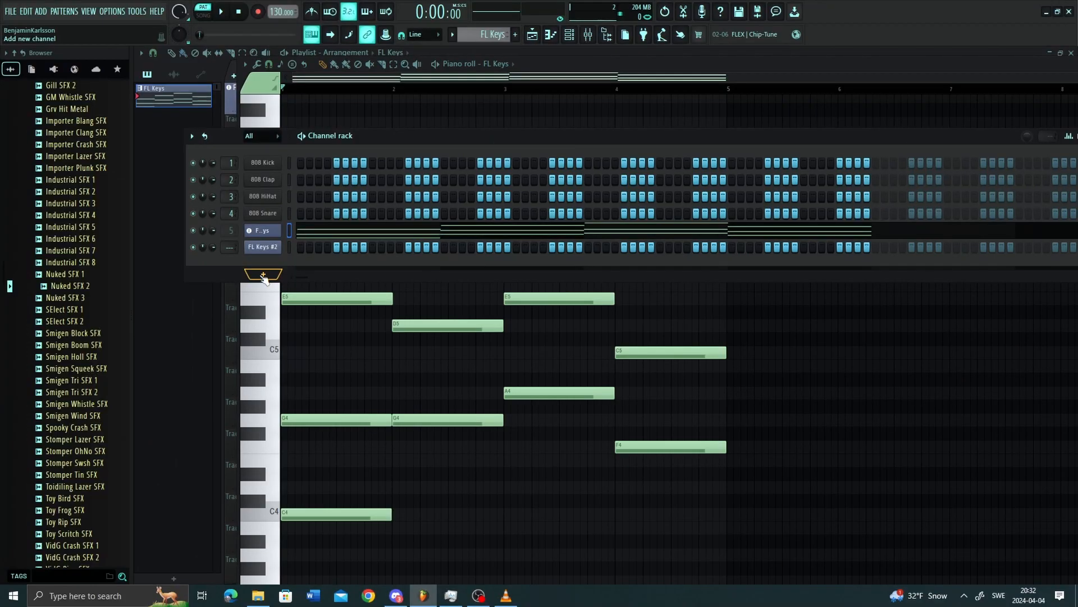
Step: Add a new FLEX instrument channel to the channel rack
click(259, 275)
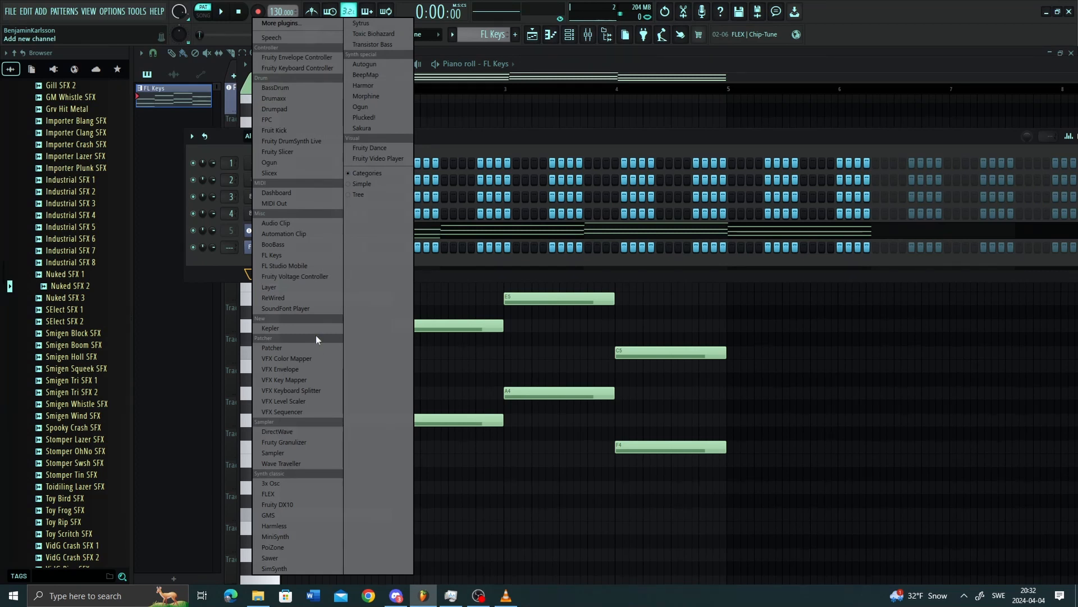
click(312, 494)
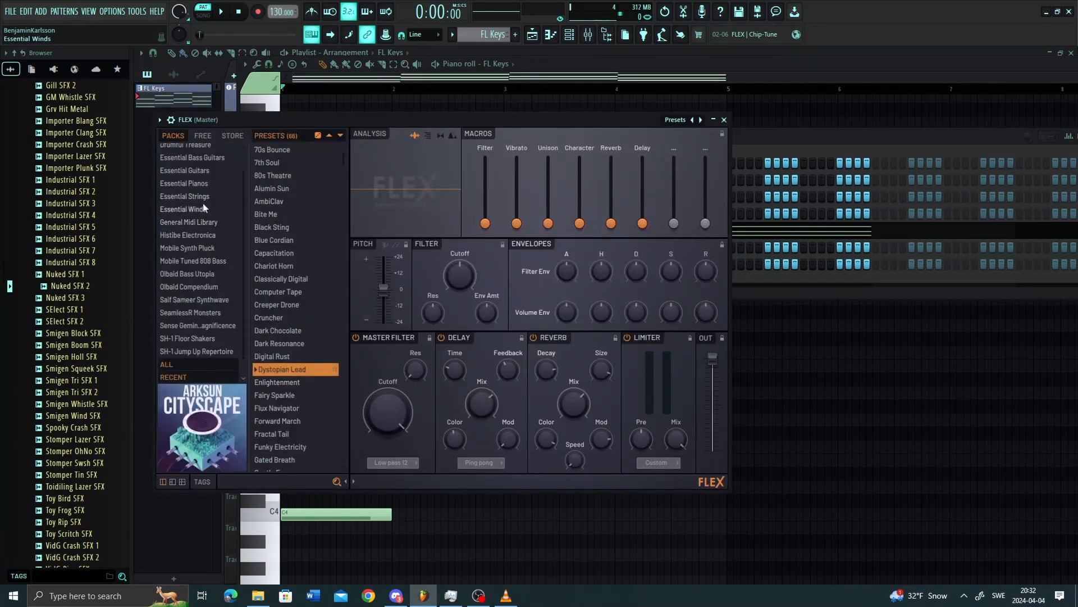
Step: Search all FLEX packs for "bass" and load the Bass Sustain preset on the new channel
scroll(197, 236, down, 1)
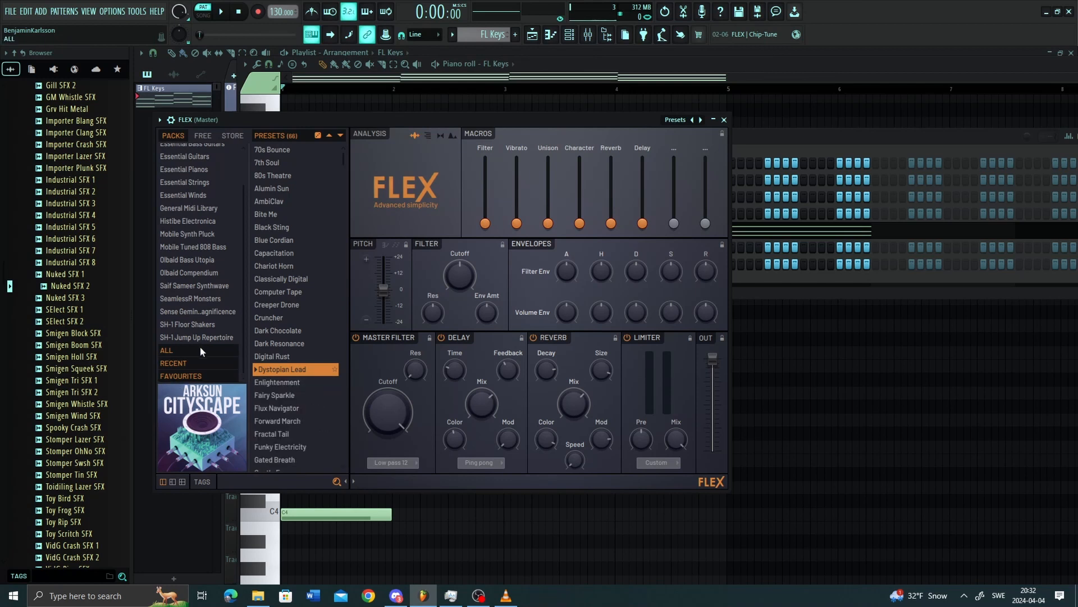
click(200, 348)
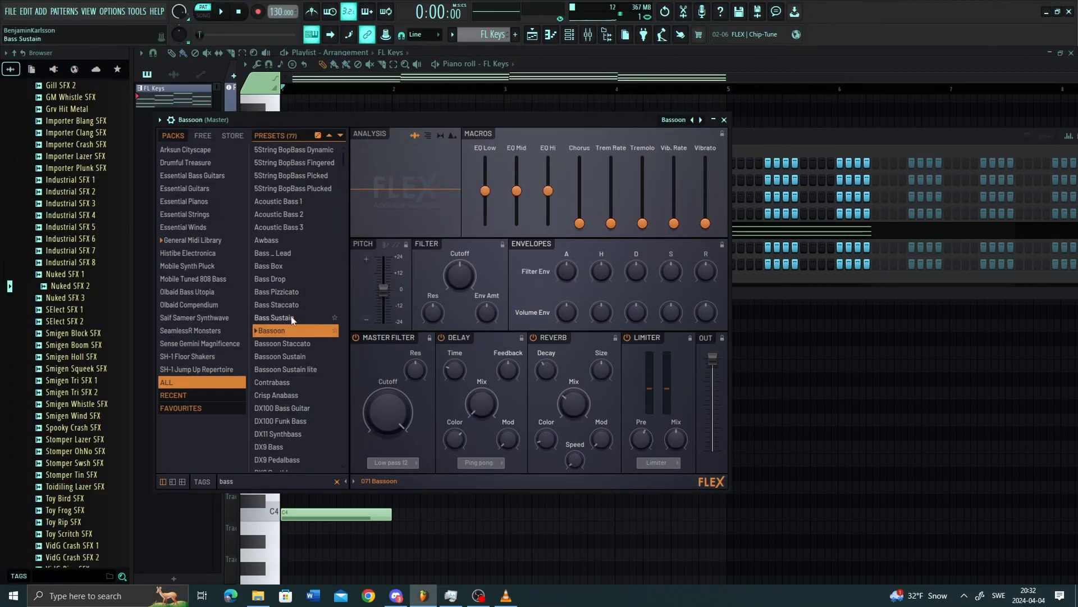
click(291, 316)
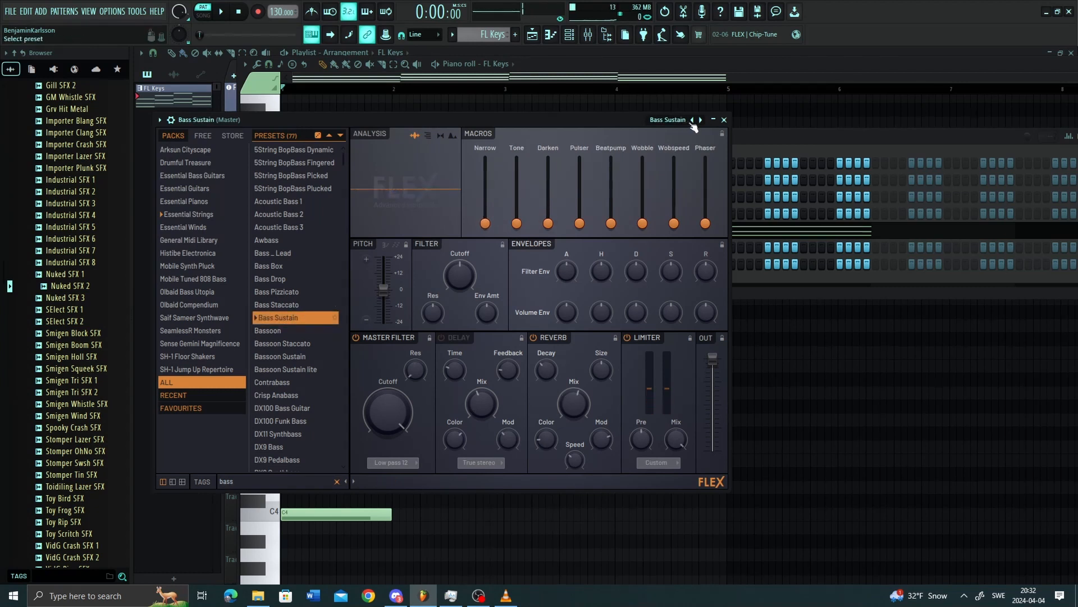
click(713, 120)
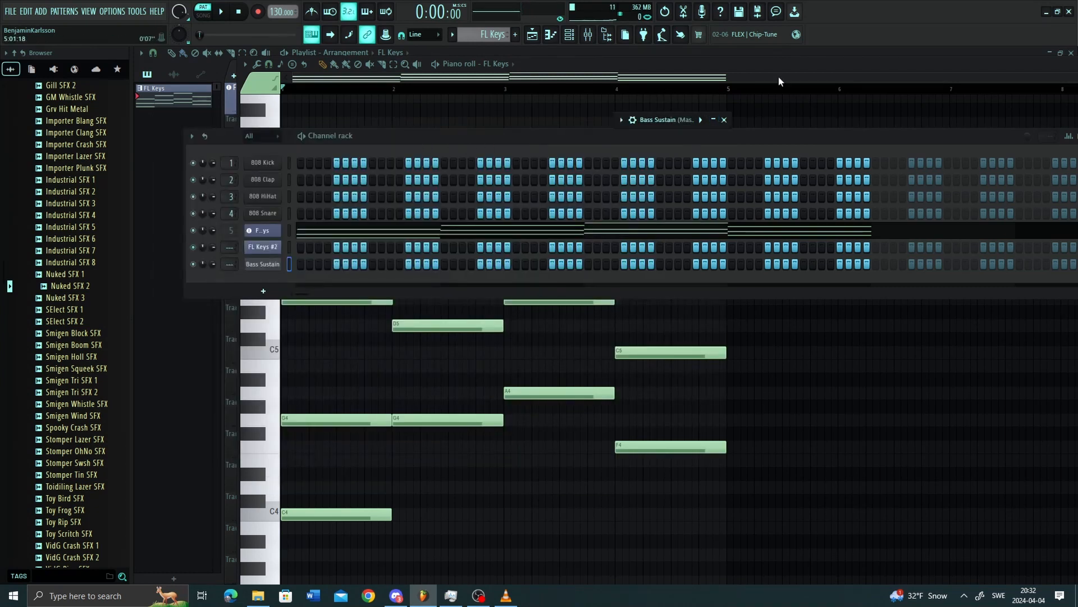
Step: Switch the piano roll to the Bass Sustain channel
click(800, 65)
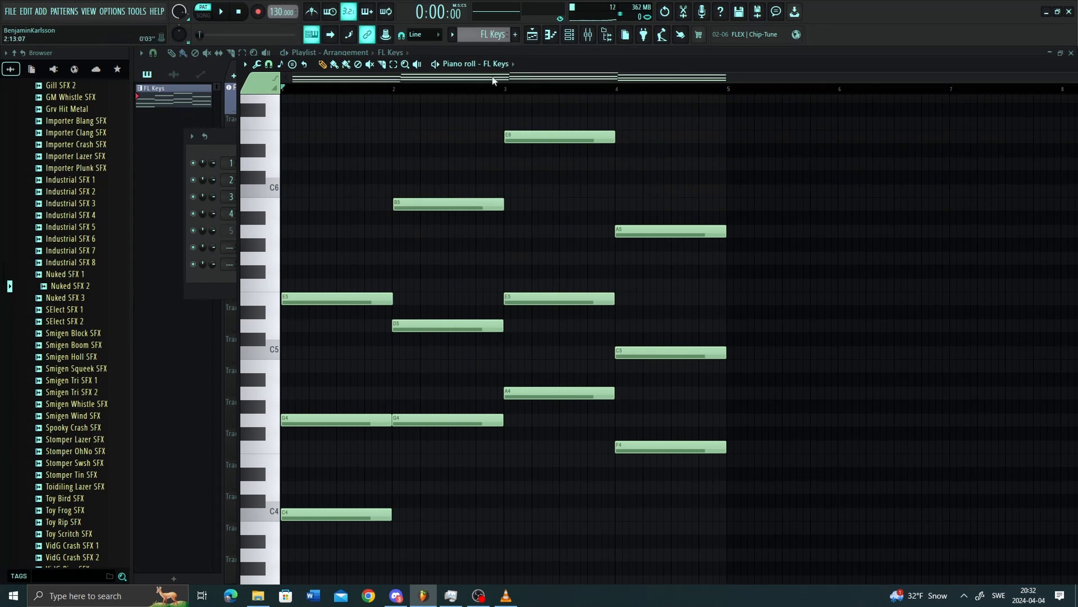
click(506, 64)
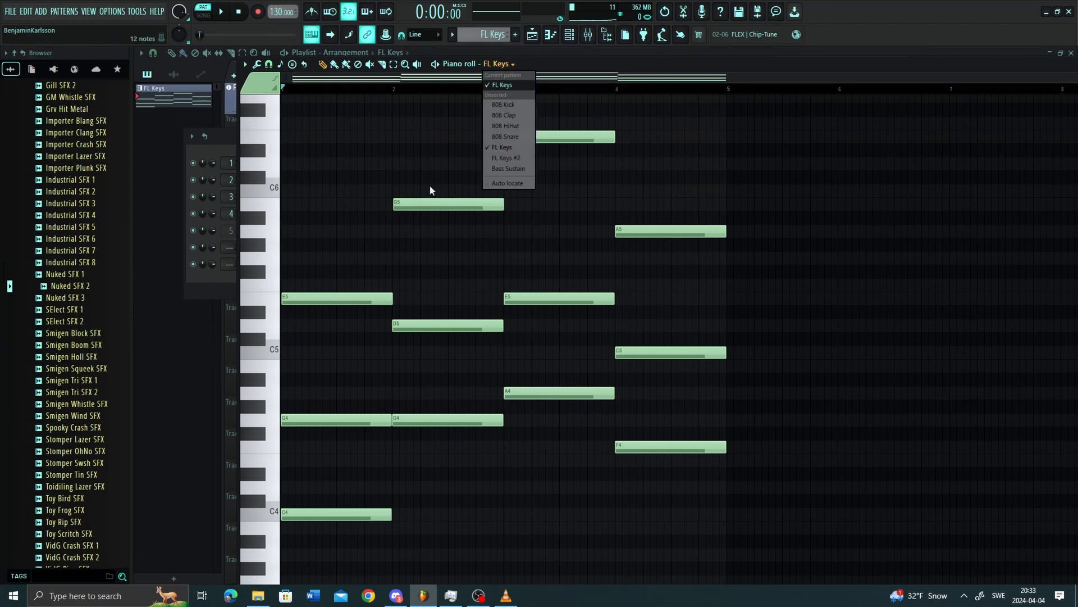
click(503, 168)
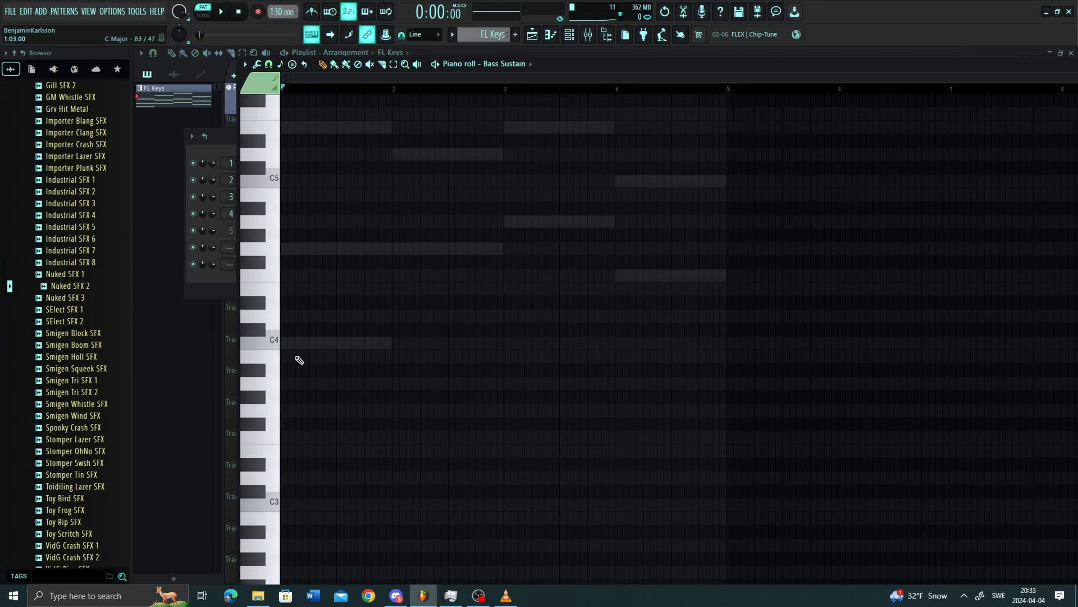
Step: Draw one-bar bass notes C4, G4, A4 and F4 in bars 1 to 4 over the ghost chord roots and play them back
click(288, 346)
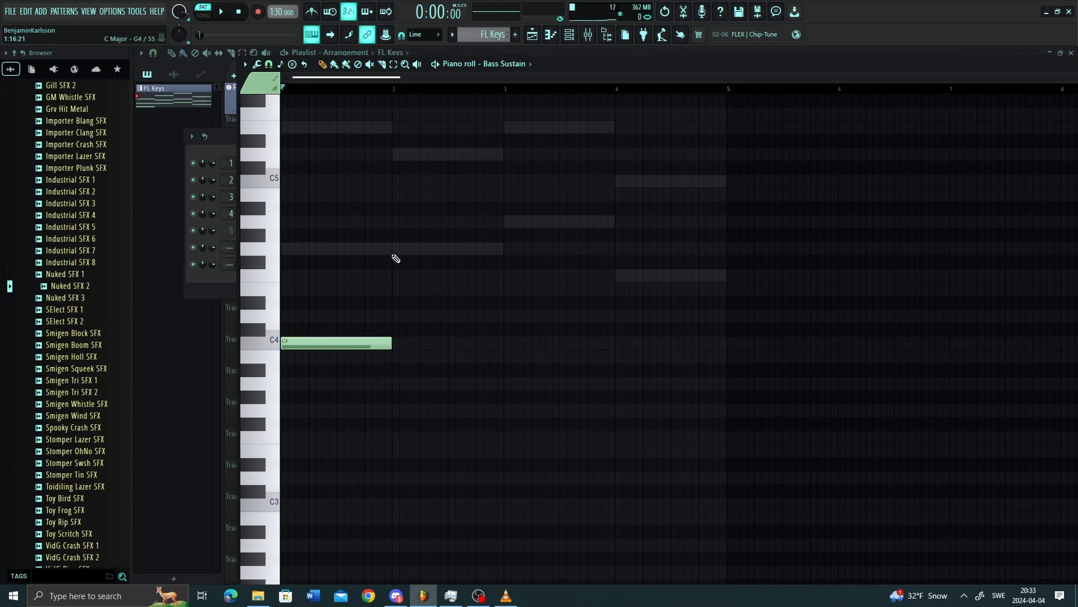
click(401, 249)
drag(455, 250, 449, 251)
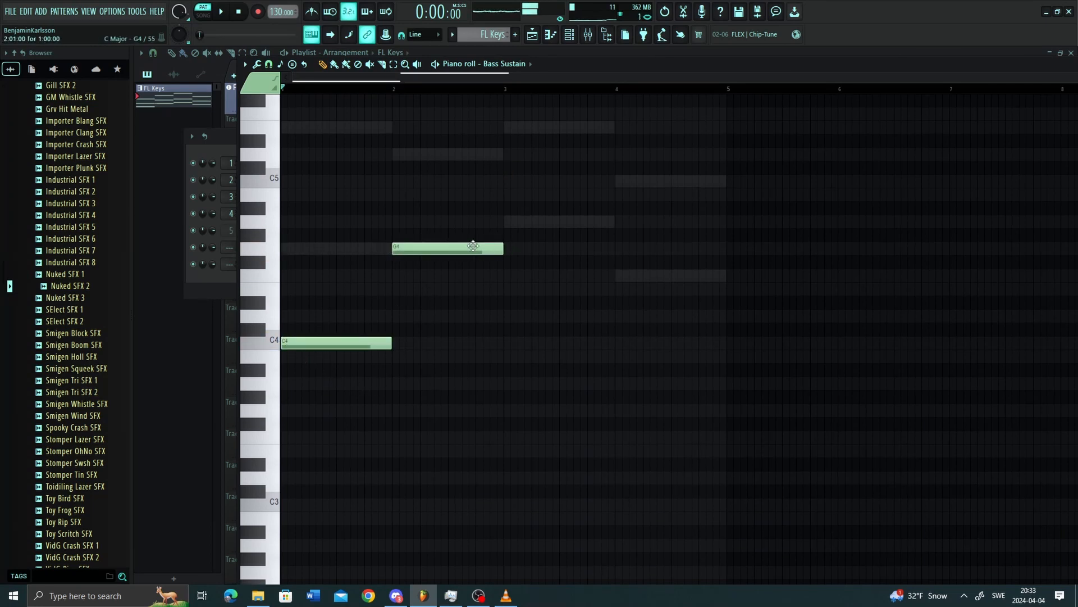
click(507, 223)
click(620, 276)
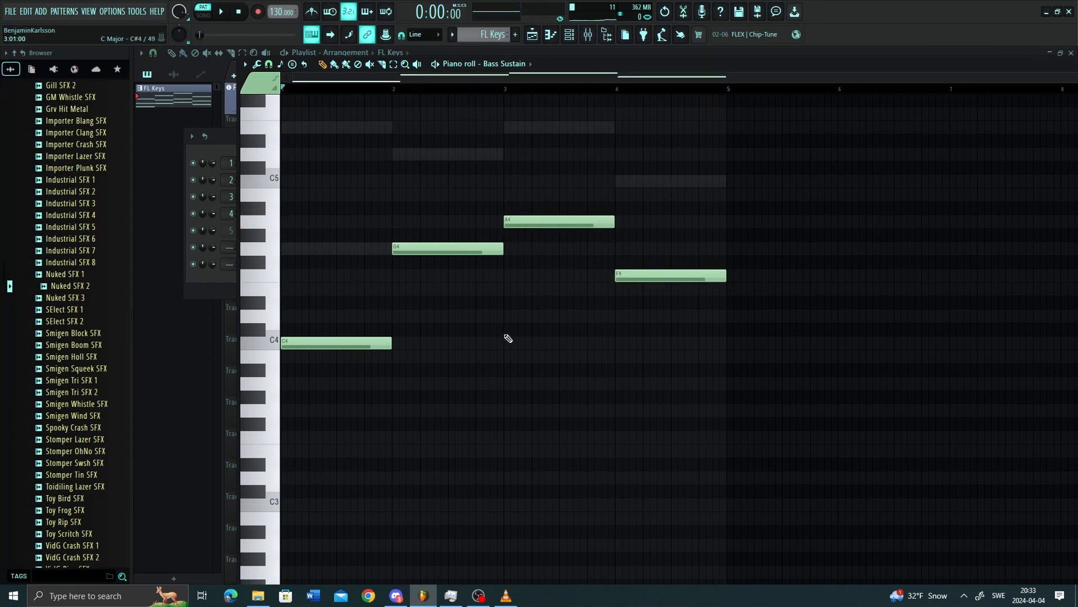
scroll(517, 369, up, 2)
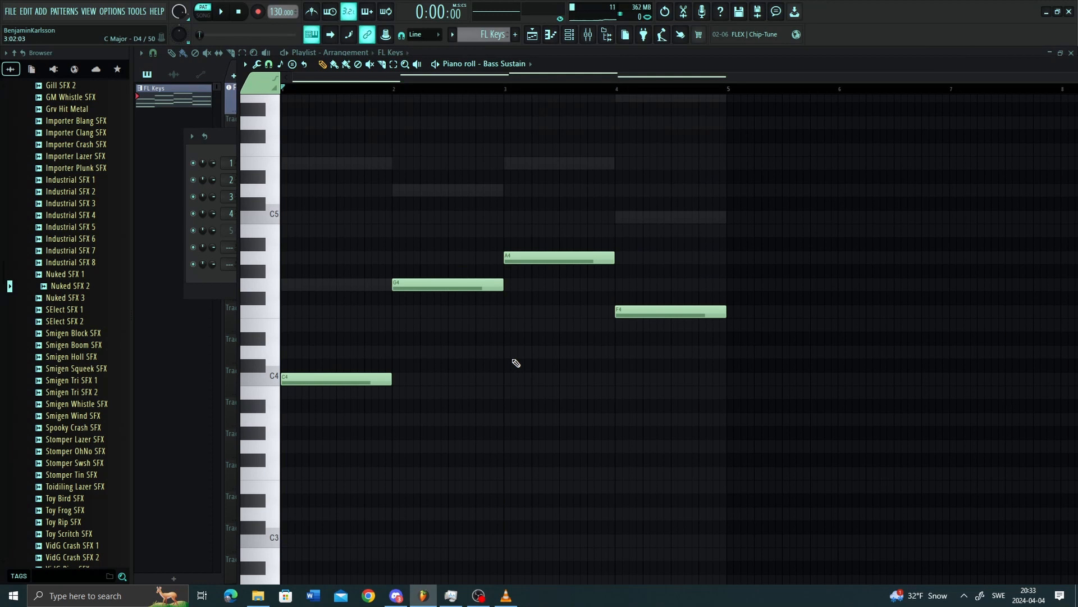
key(space)
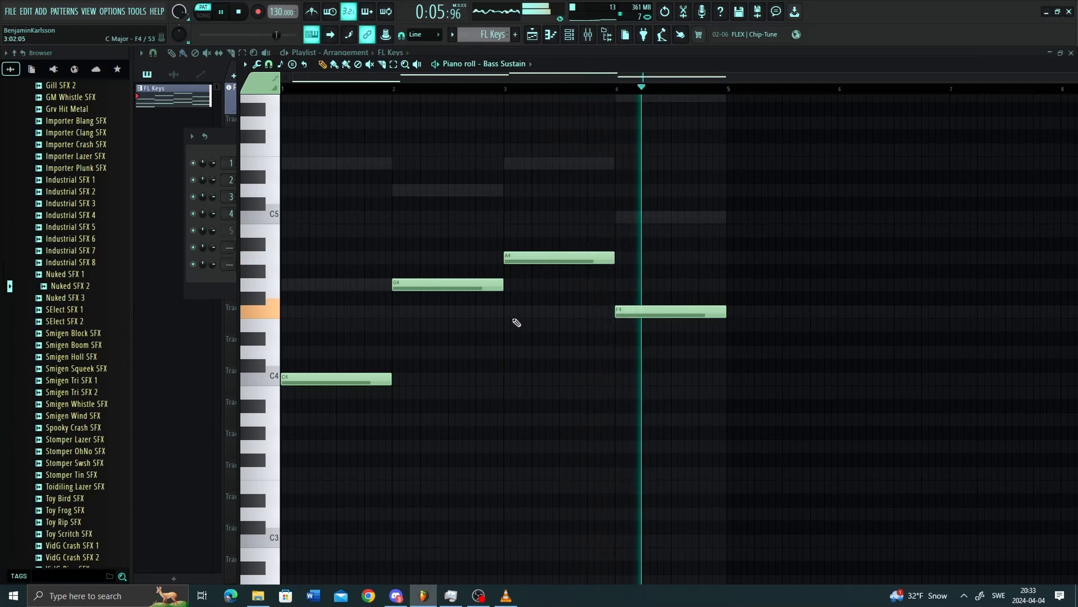
key(space)
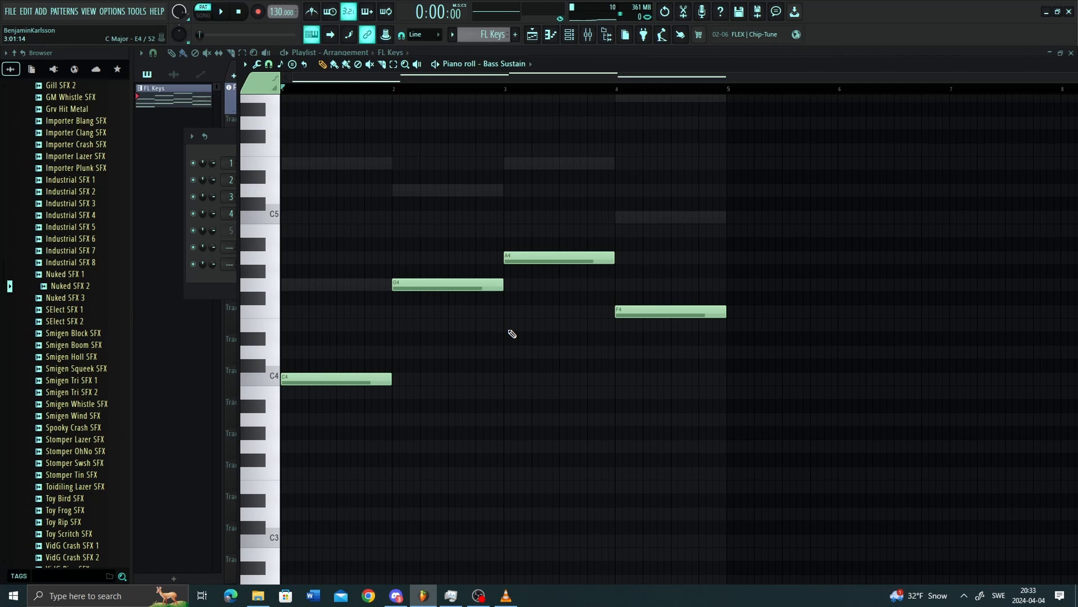
Step: Lower all four bass notes by one octave, deselect them and play back the progression
key(ctrl+a)
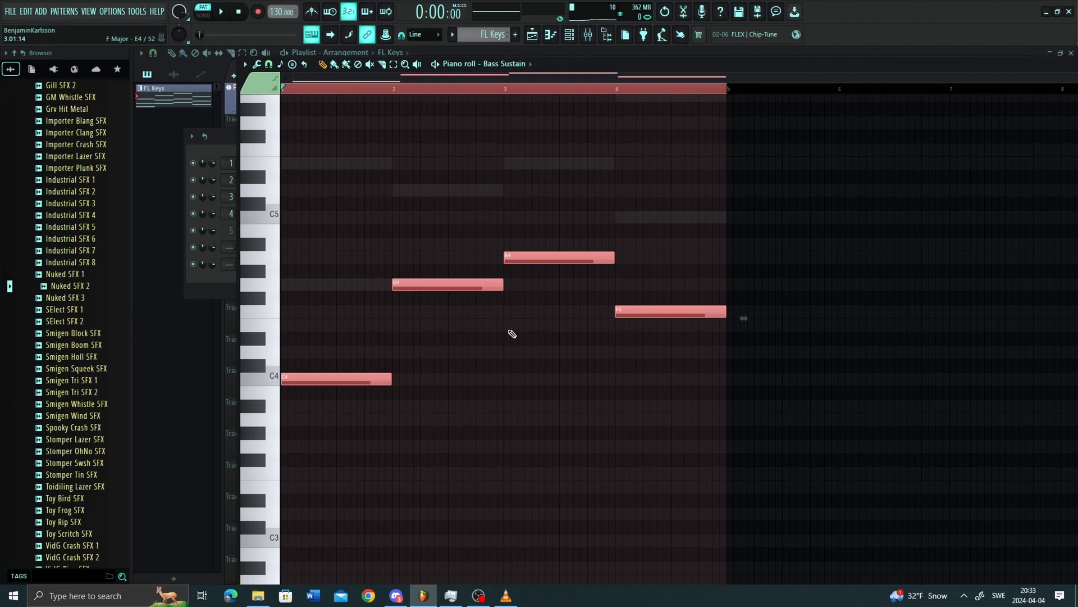
key(ctrl+Down)
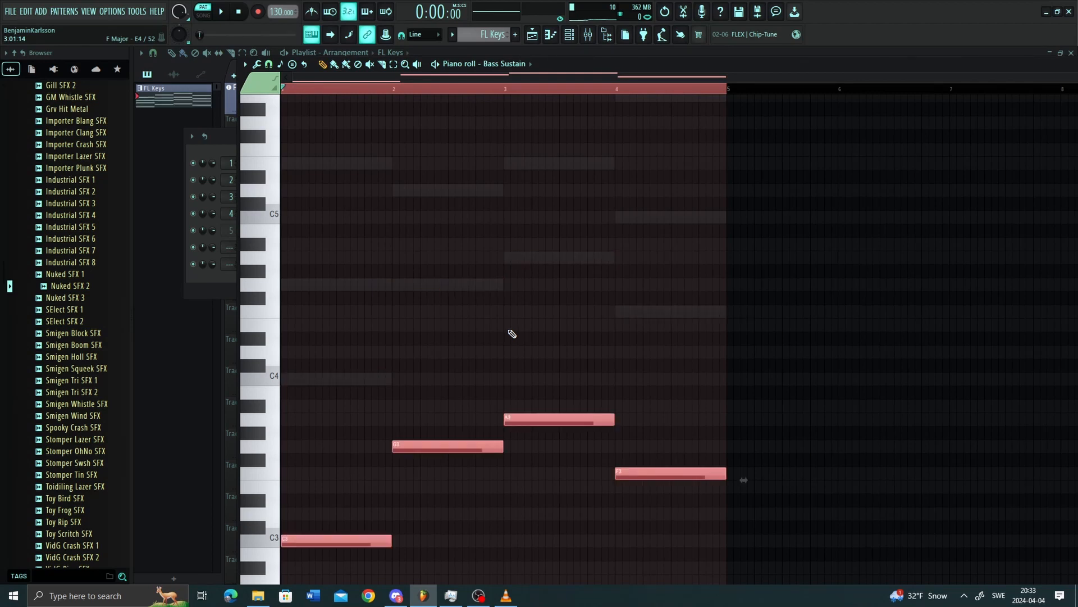
key(space)
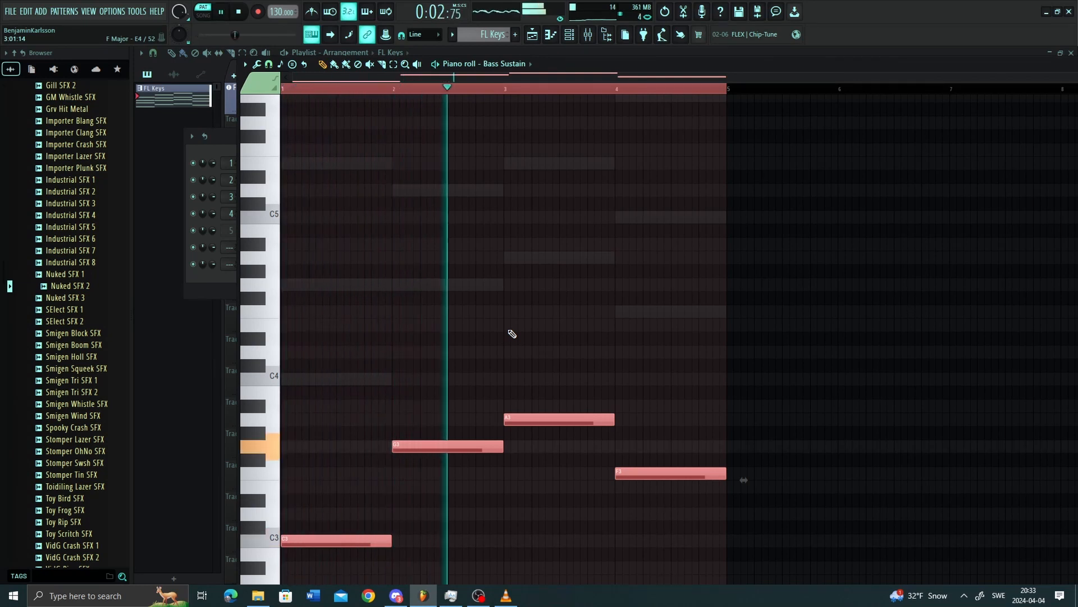
key(XF86AudioLowerVolume)
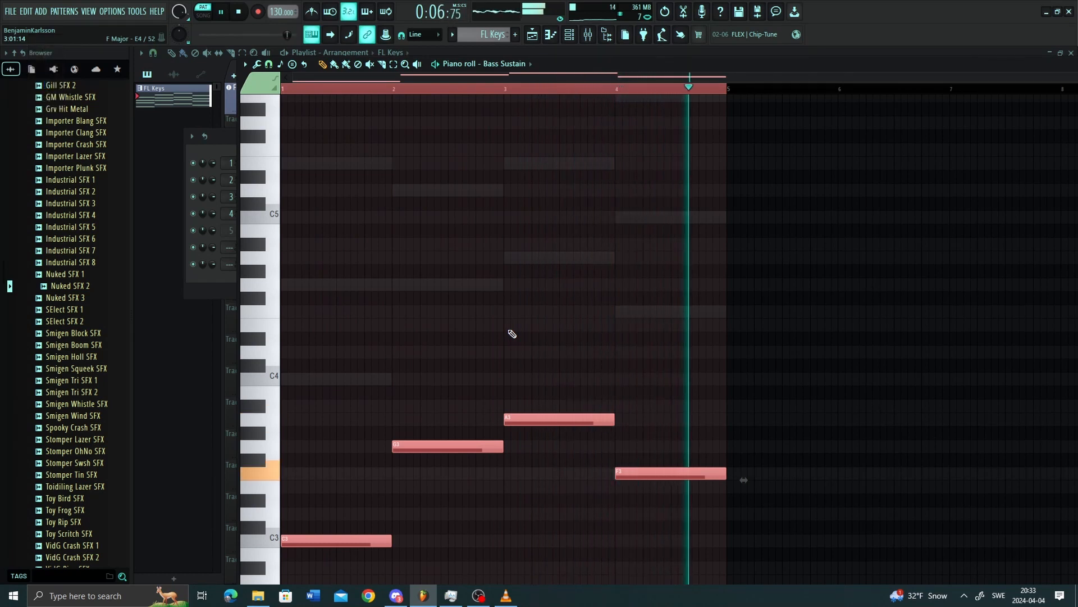
click(508, 334)
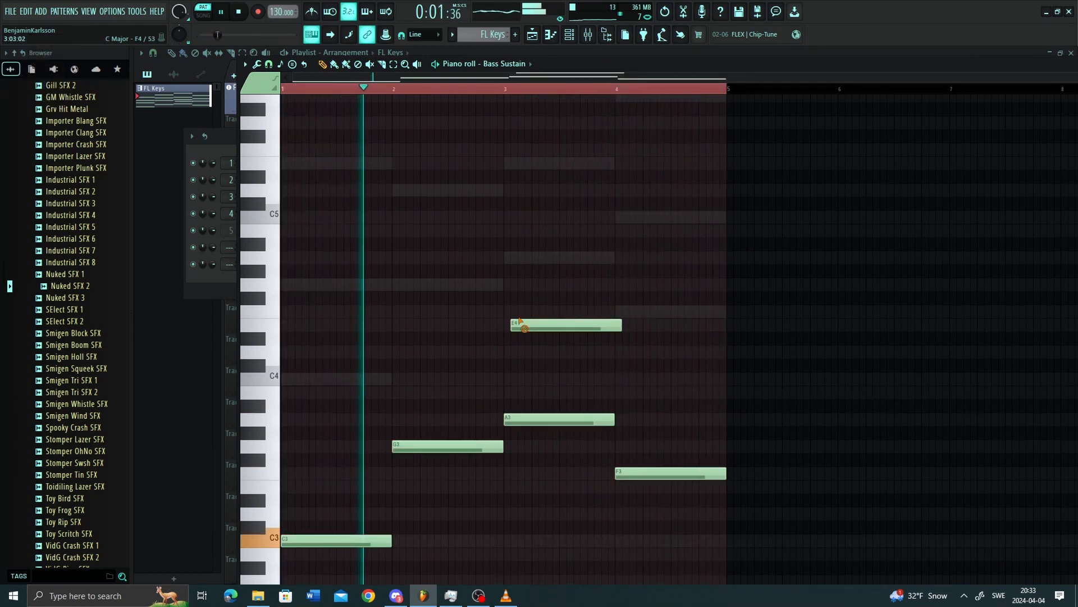
right_click(541, 332)
scroll(515, 368, down, 3)
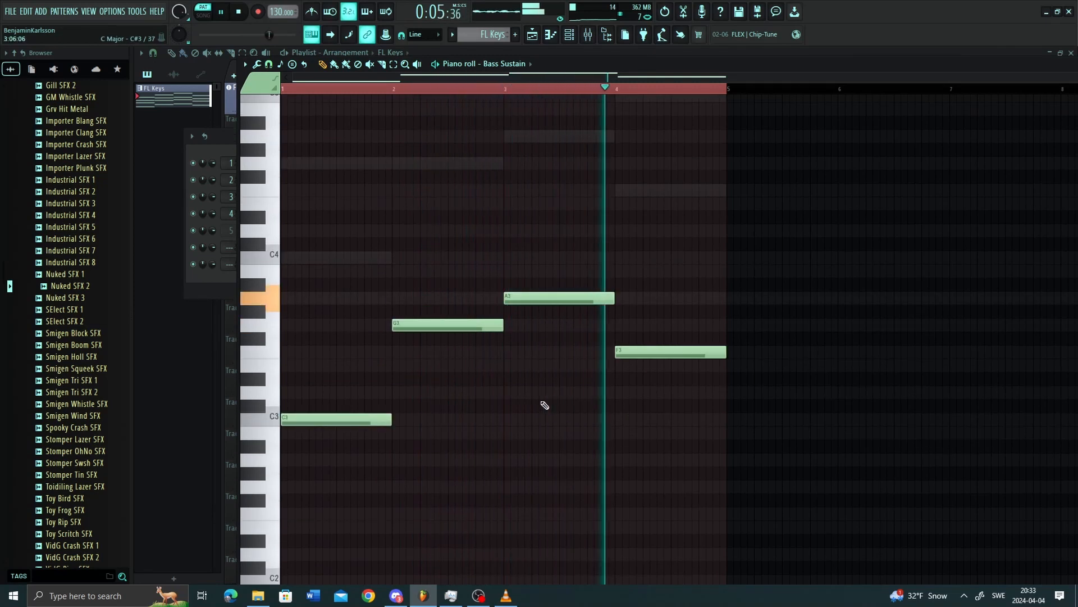
key(space)
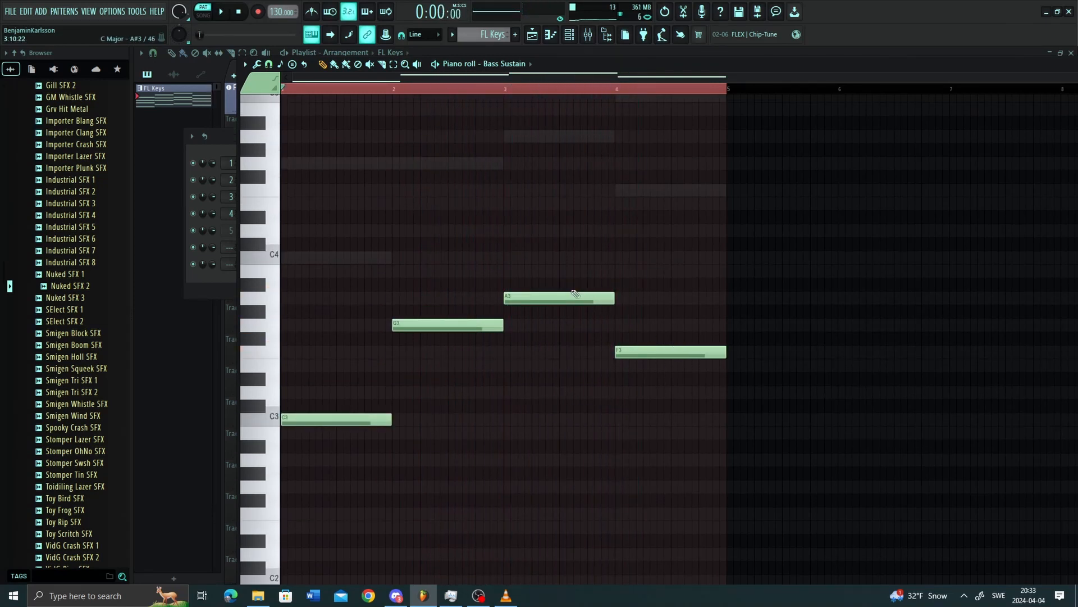
Step: Try the bar 3 bass note on G3 and F3 during playback and return it to A3
drag(578, 297, 569, 319)
key(space)
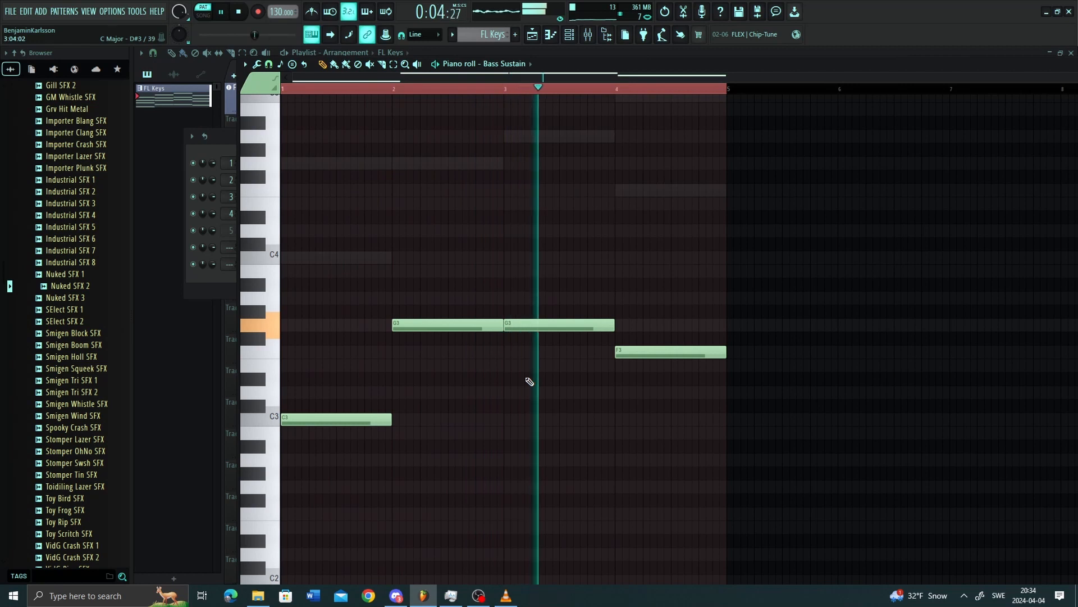
drag(555, 328, 555, 355)
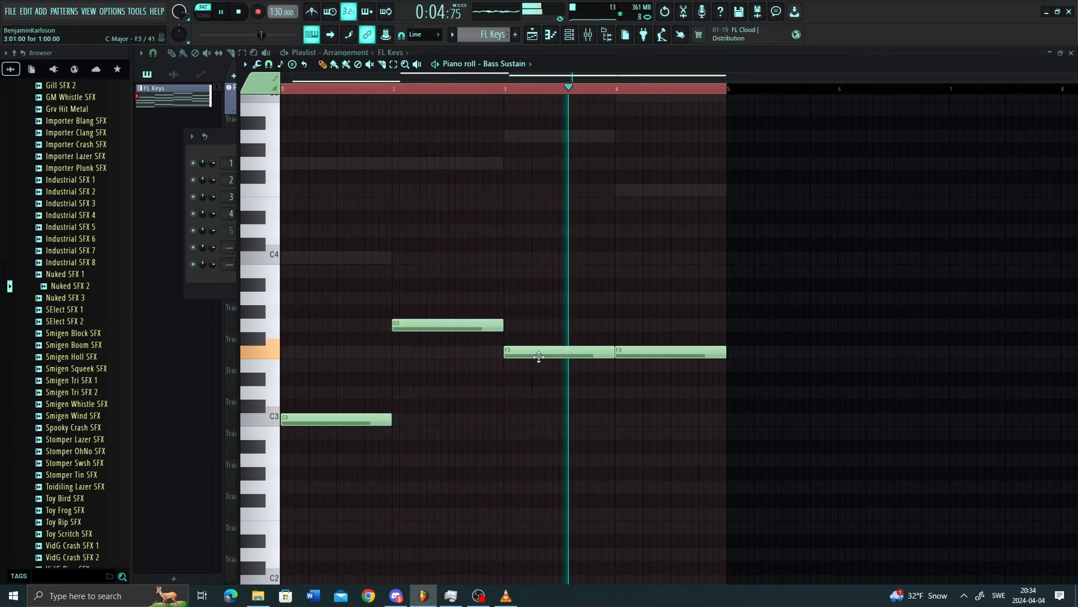
drag(542, 351, 544, 297)
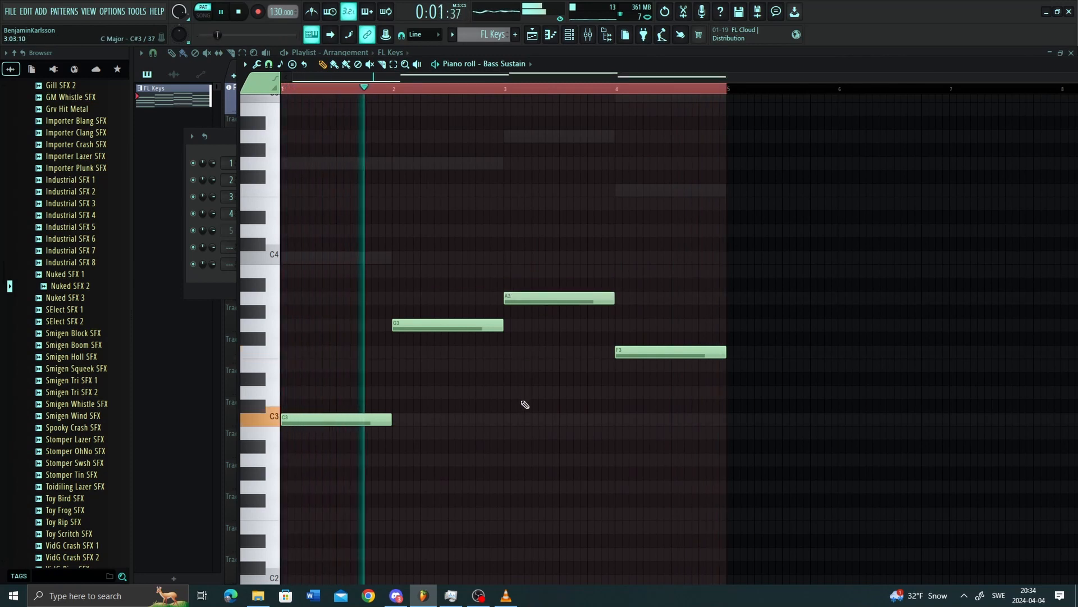
scroll(524, 402, up, 3)
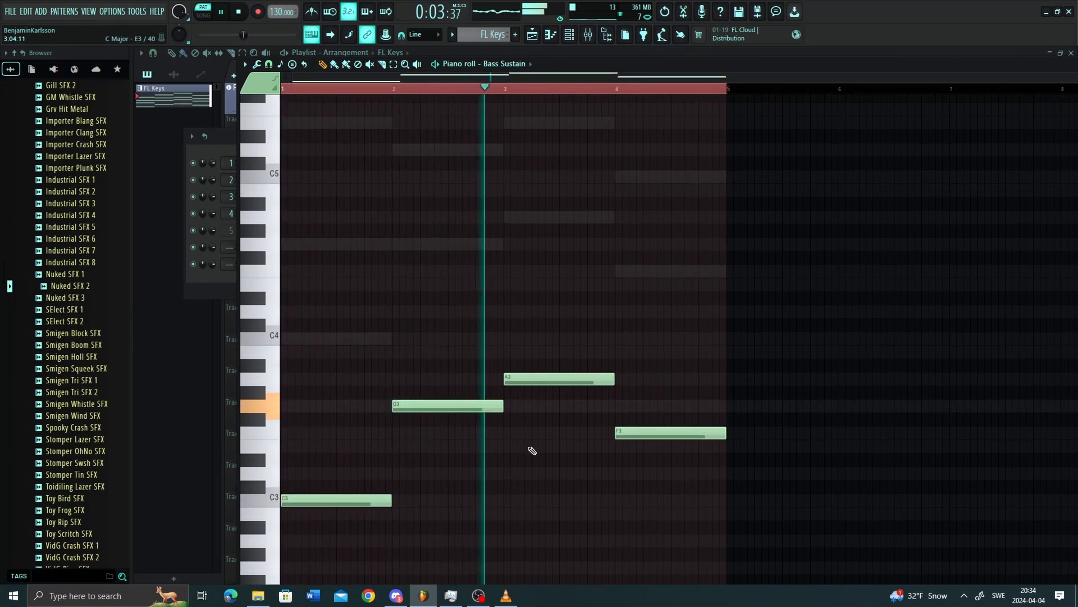
scroll(532, 442, down, 2)
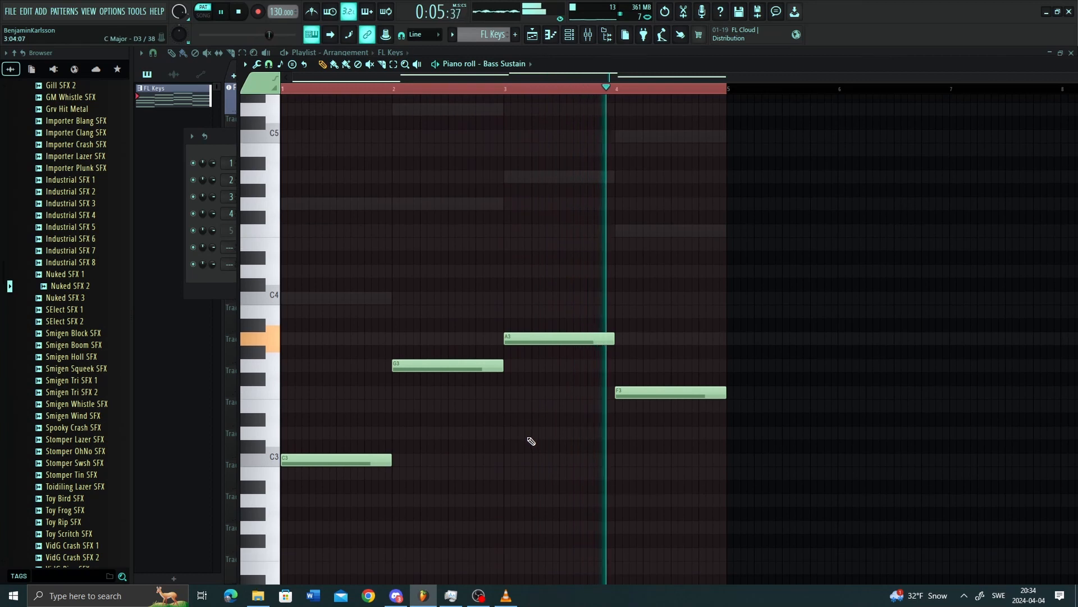
key(space)
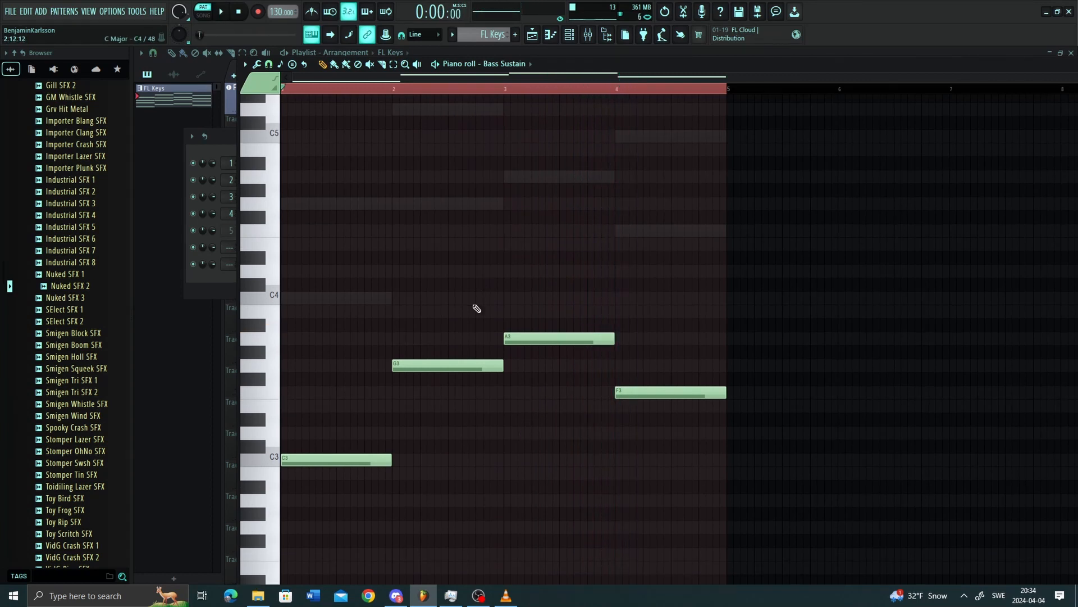
key(ctrl+s)
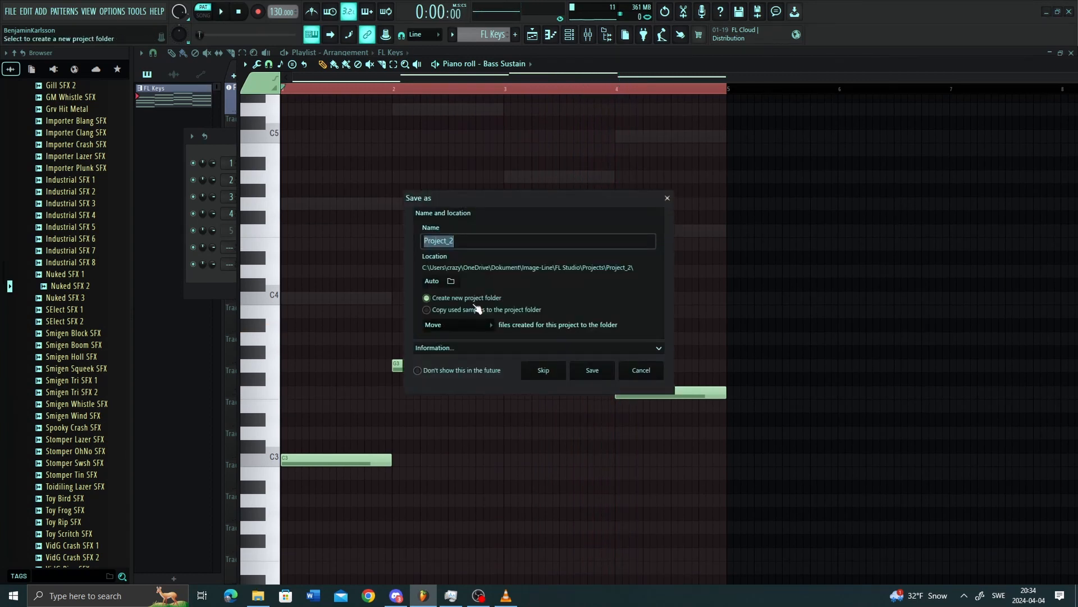
click(667, 199)
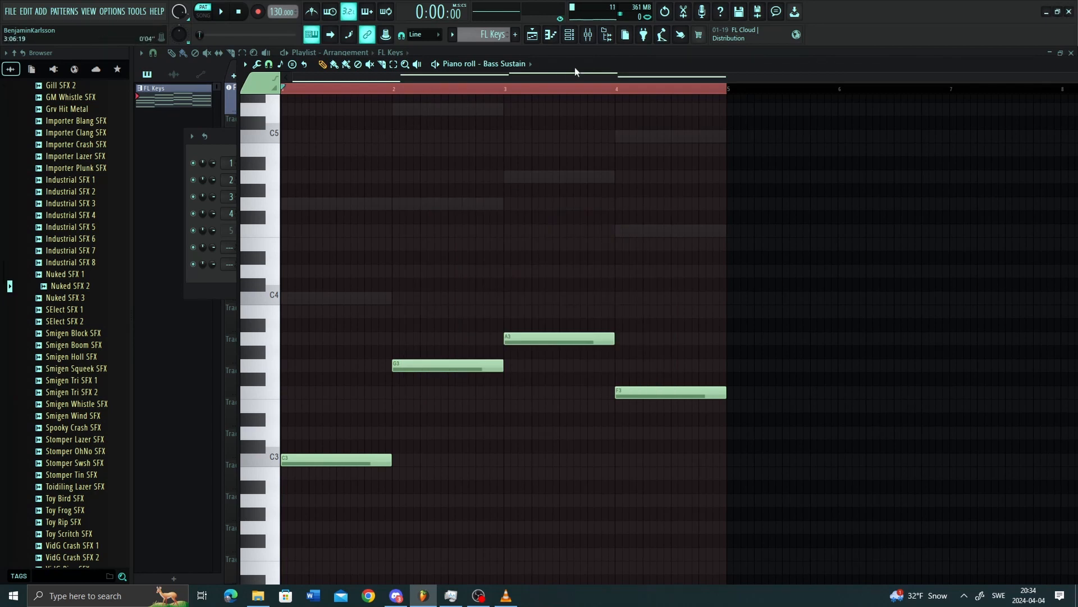
scroll(476, 328, up, 1)
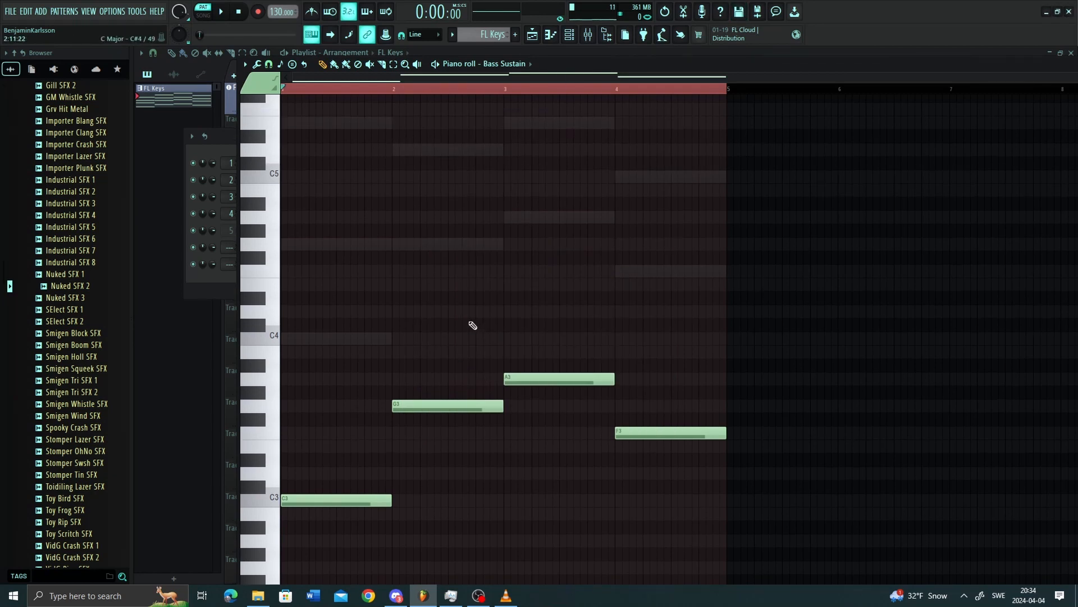
scroll(470, 322, down, 1)
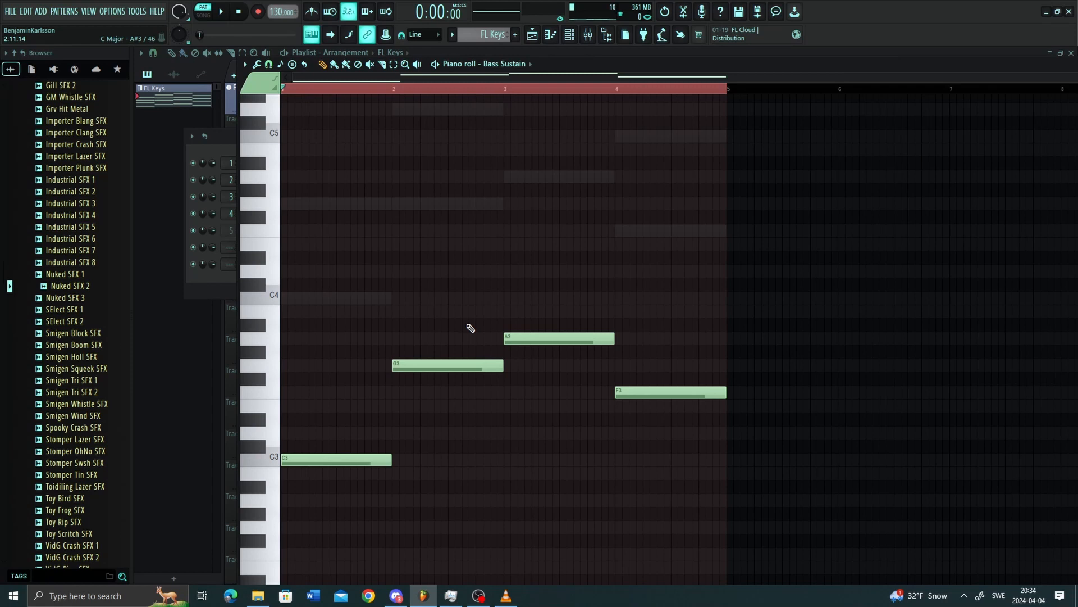
scroll(470, 327, up, 1)
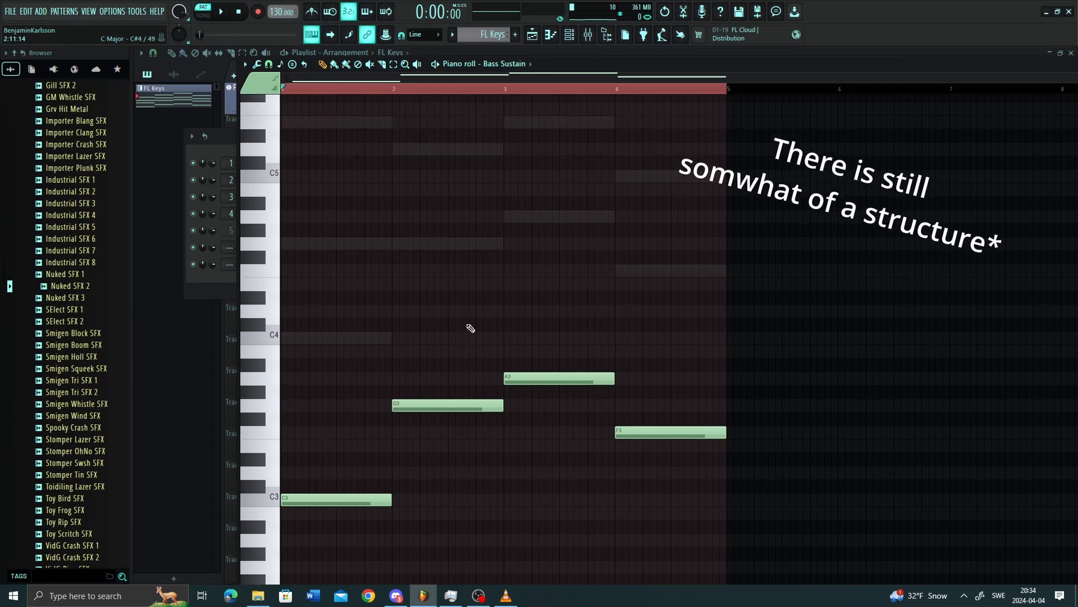
scroll(470, 325, down, 2)
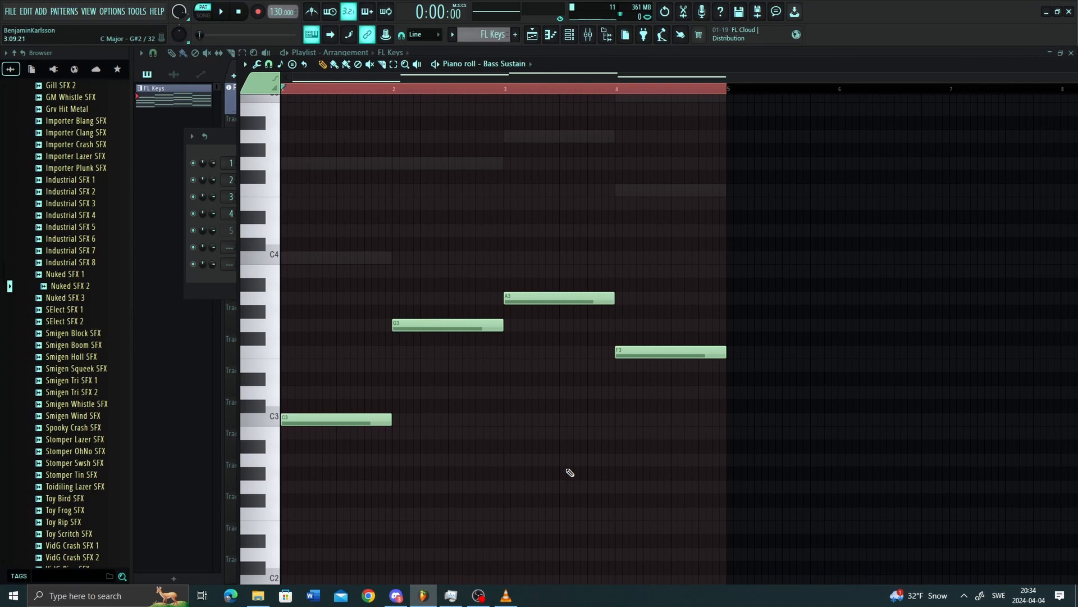
scroll(570, 473, up, 3)
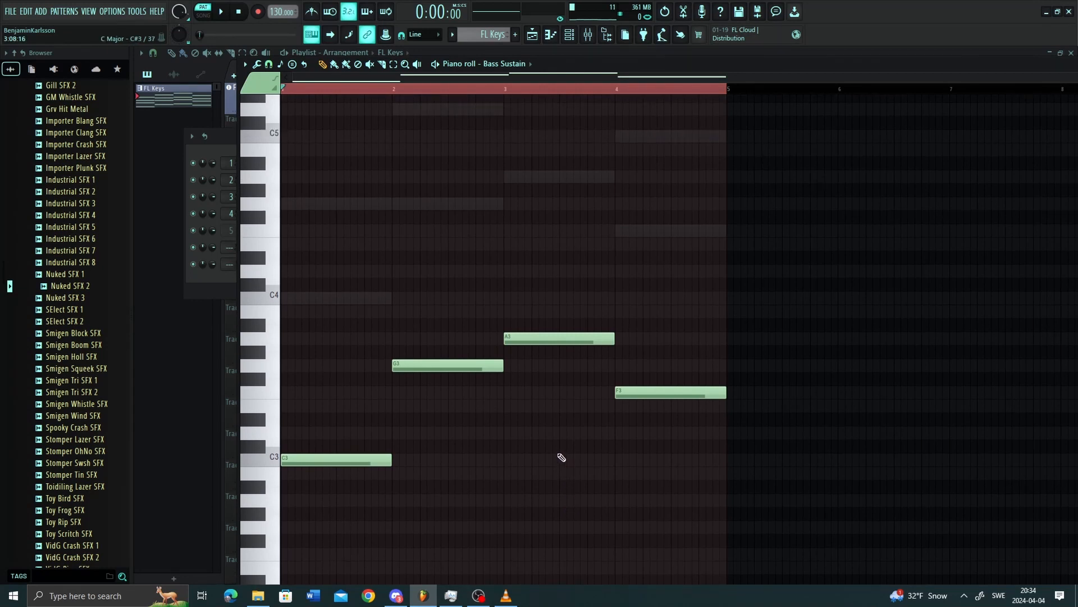
scroll(558, 456, up, 6)
scroll(562, 457, down, 9)
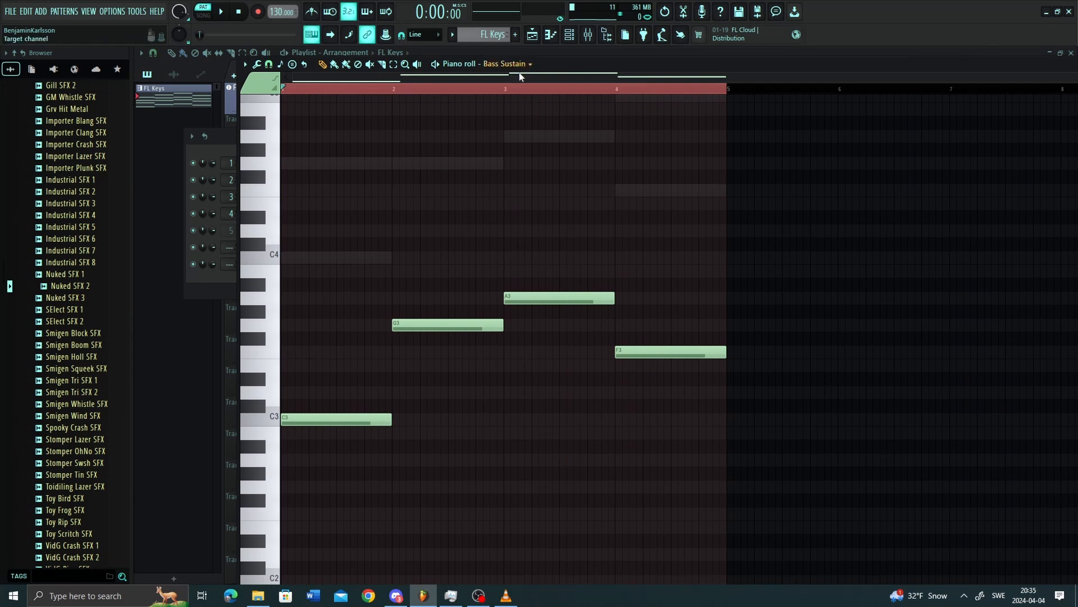
scroll(517, 231, up, 1)
scroll(517, 231, down, 1)
Step: Switch the piano roll to the FL Keys #2 channel and bring the octave around C5 into view
click(512, 66)
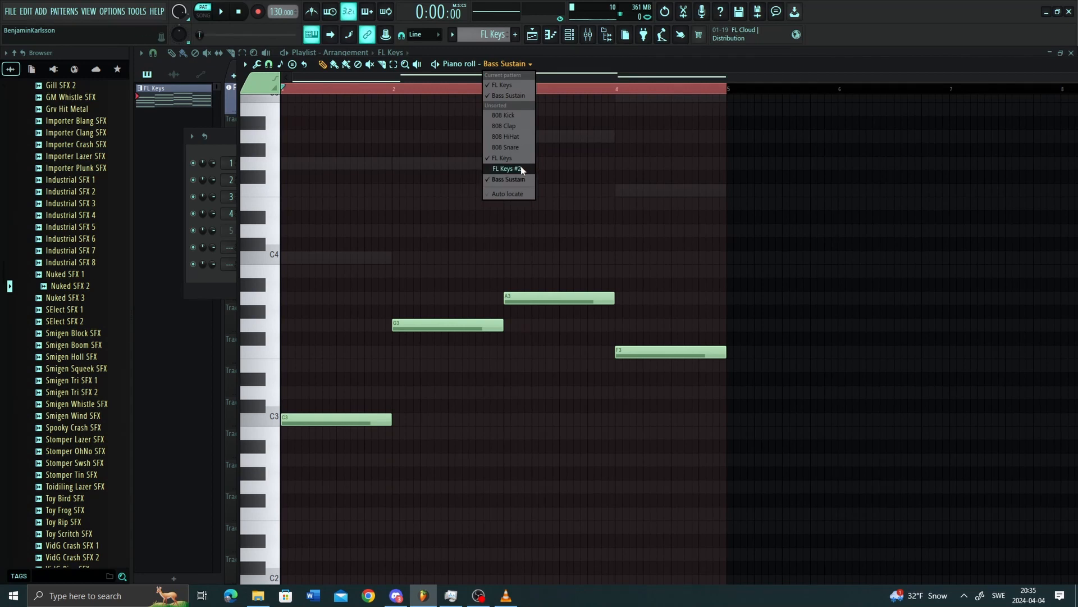
click(517, 168)
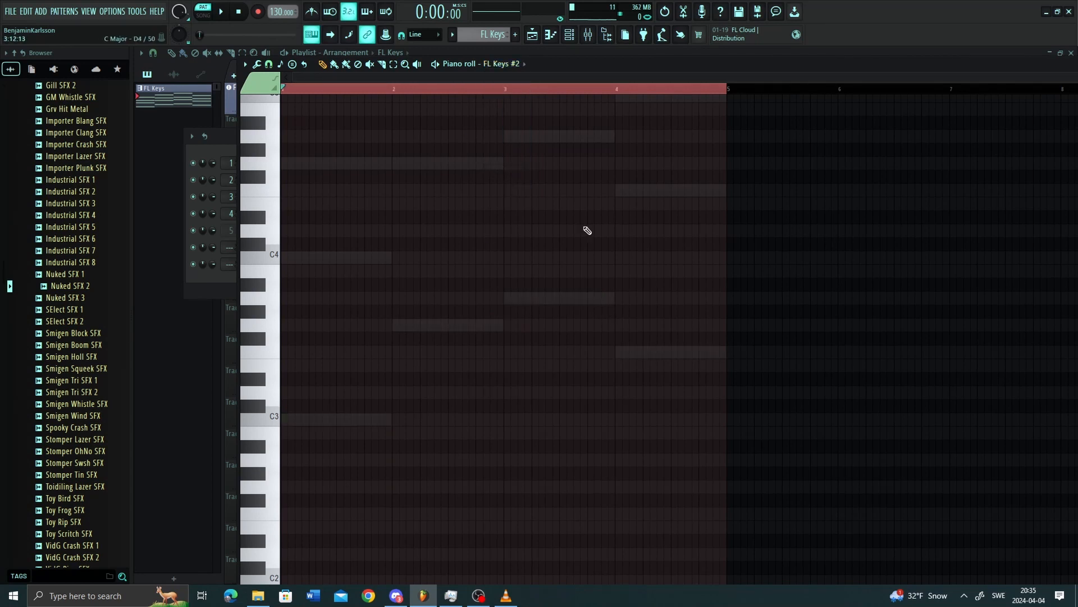
scroll(420, 302, up, 5)
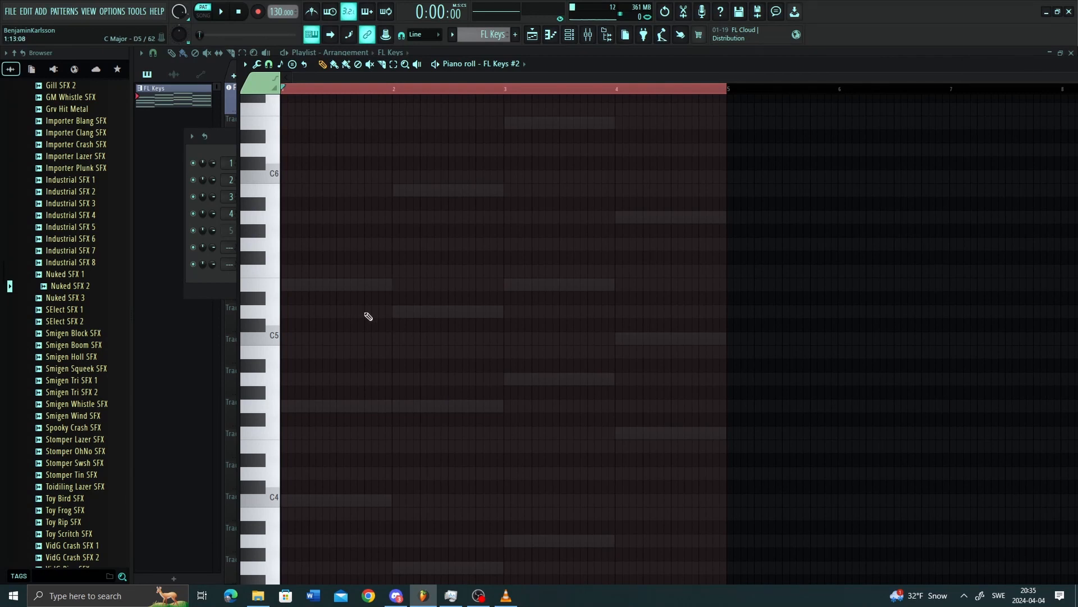
Step: Start the melody in bar 1 with two-step notes E5, E5 and F#5 on steps 1, 5 and 9
click(288, 285)
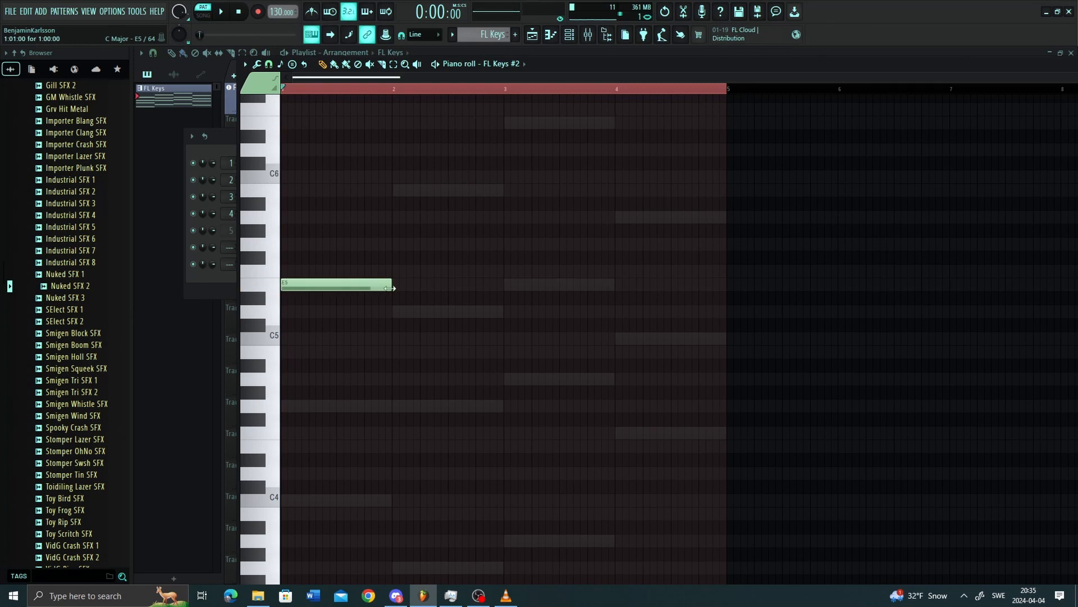
drag(391, 284, 288, 315)
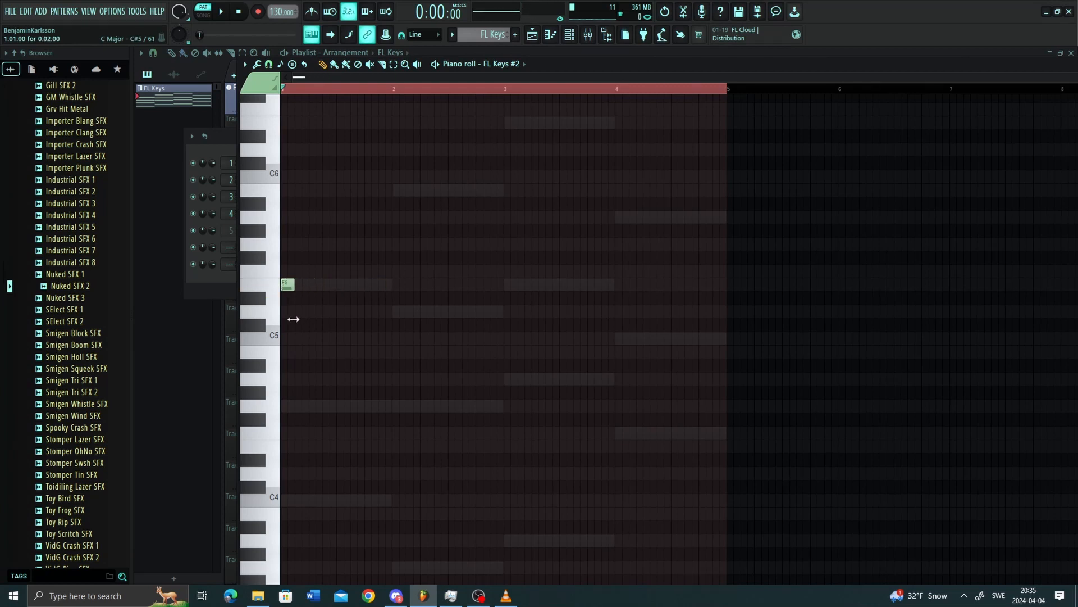
click(314, 285)
click(343, 284)
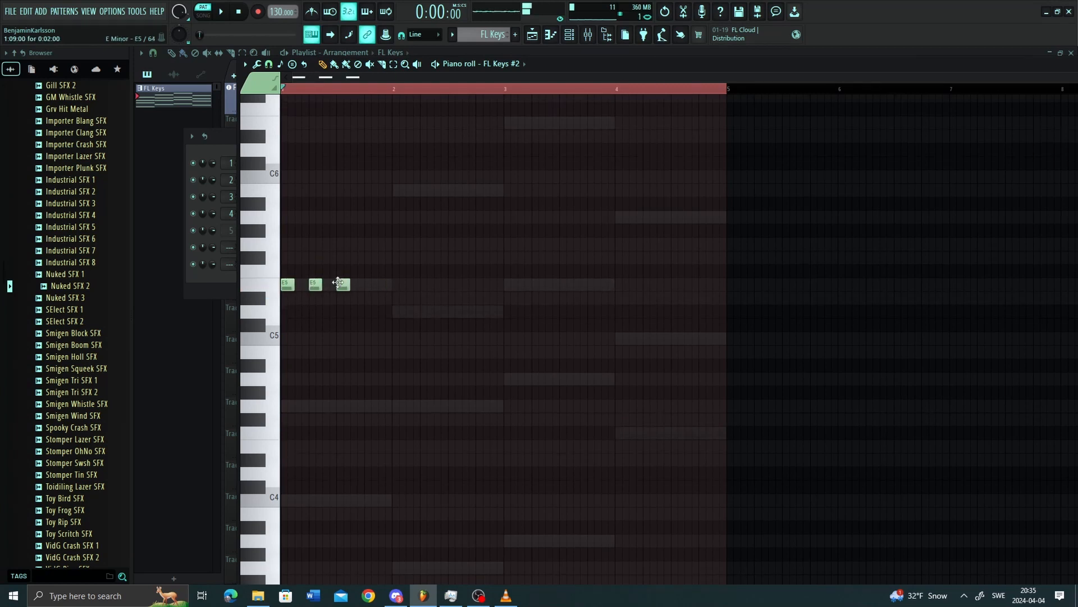
drag(342, 287, 343, 255)
scroll(345, 256, down, 1)
key(space)
scroll(368, 275, up, 2)
key(space)
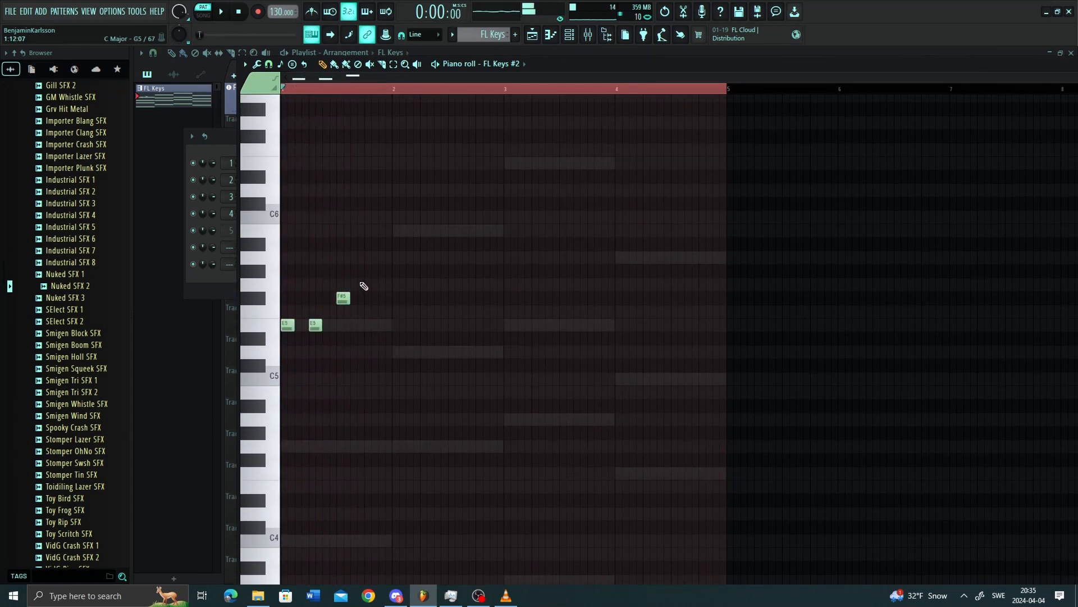
Step: Add two-step notes G5 on step 13 and A5 on step 15 of bar 1, and preview the melody
click(361, 285)
scroll(364, 288, down, 1)
click(383, 218)
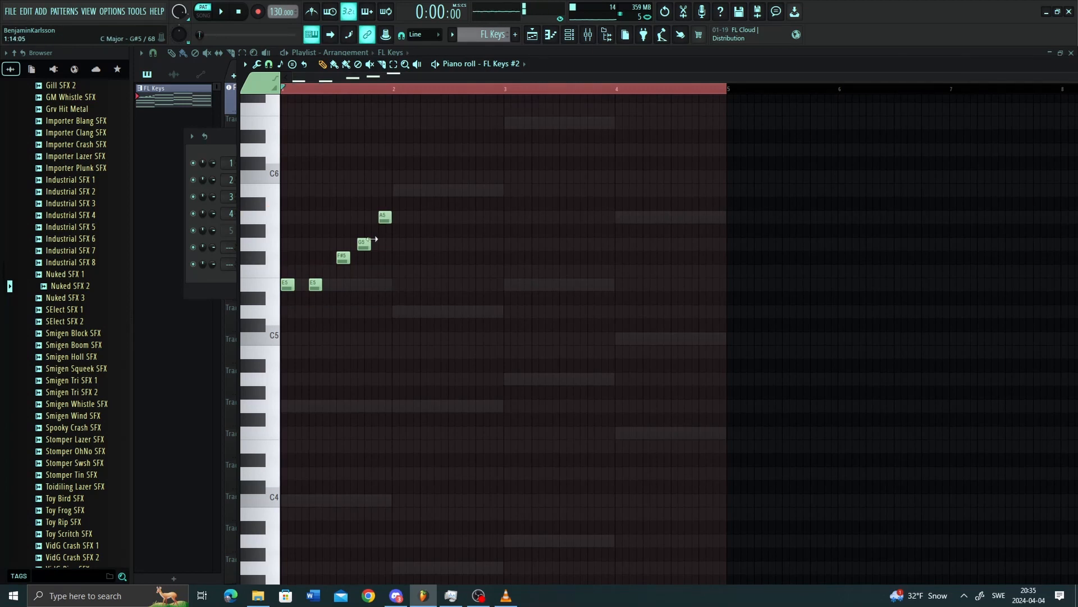
drag(364, 244, 372, 244)
key(space)
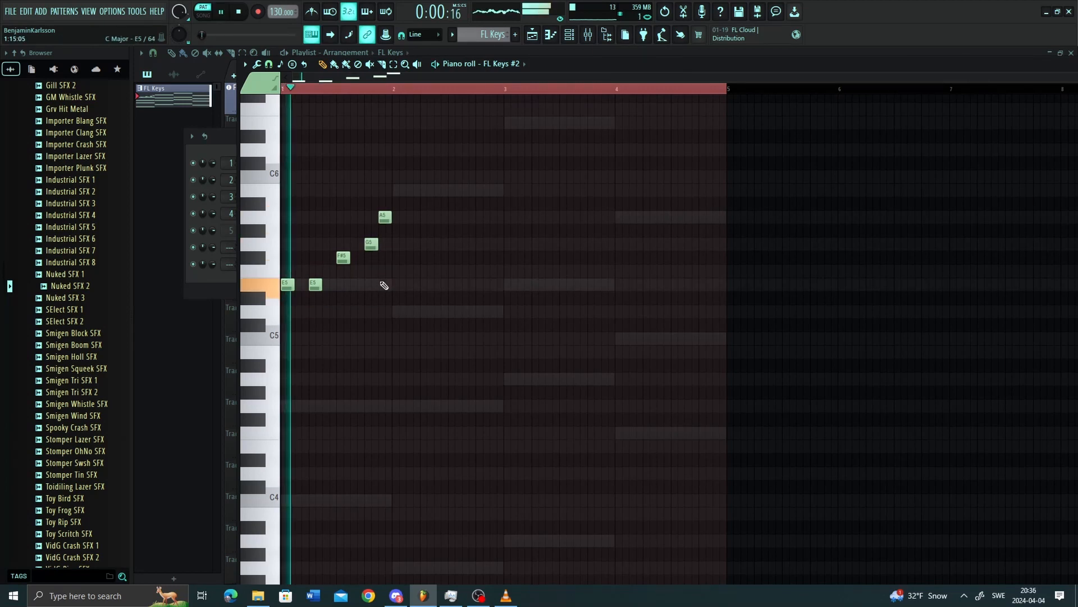
key(space)
Step: Continue the melody in bar 2 with two-step notes G5 and E5 on steps 1 and 3, checking with playback
click(394, 249)
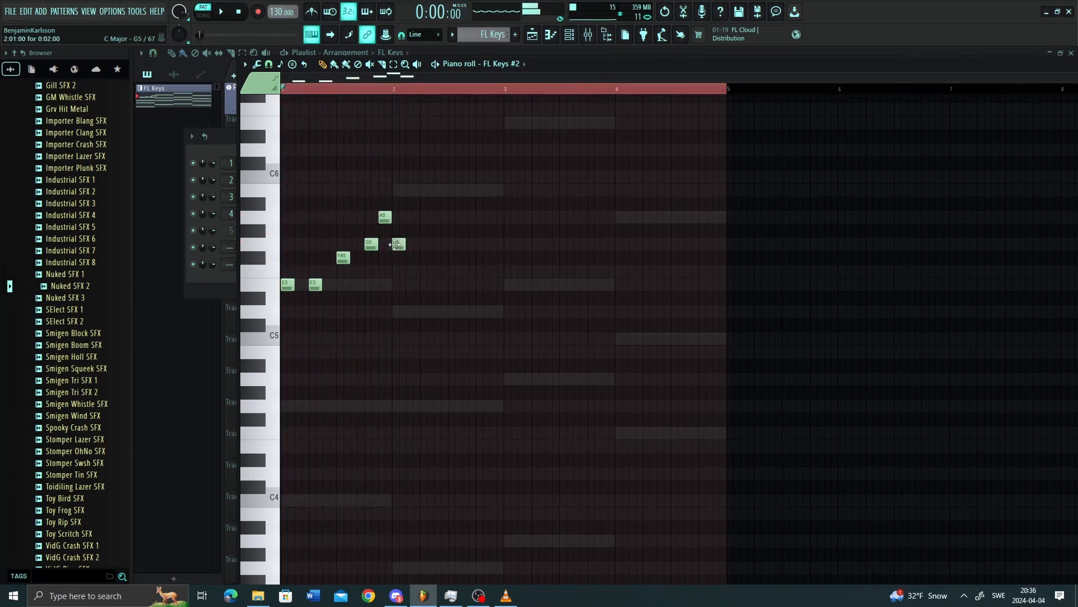
key(space)
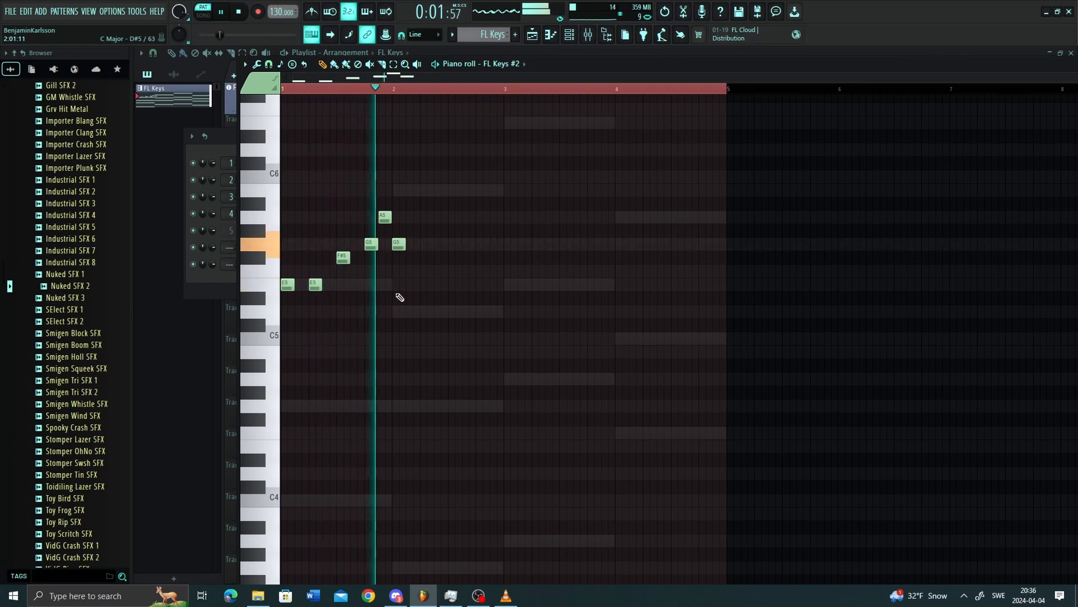
key(space)
drag(416, 272, 406, 289)
key(space)
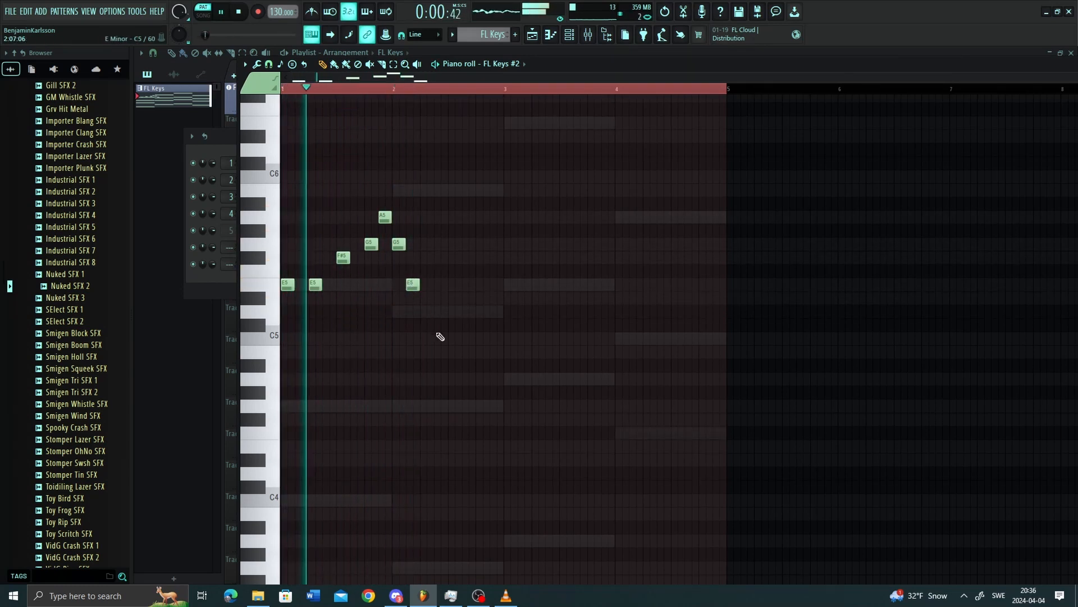
key(space)
Step: Add a four-step D5 note on step 5 of bar 2 and play back the phrase
click(429, 297)
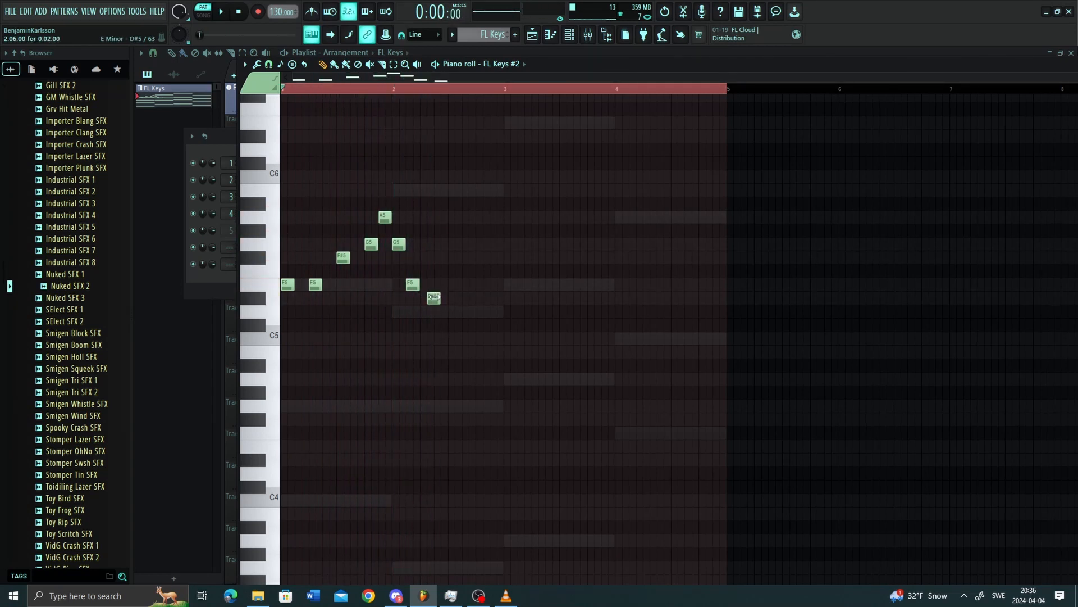
mouse_move(433, 297)
mouse_down()
mouse_move(447, 302)
mouse_move(431, 304)
mouse_move(432, 318)
mouse_up()
key(space)
key(space)
key(space)
scroll(489, 313, up, 1)
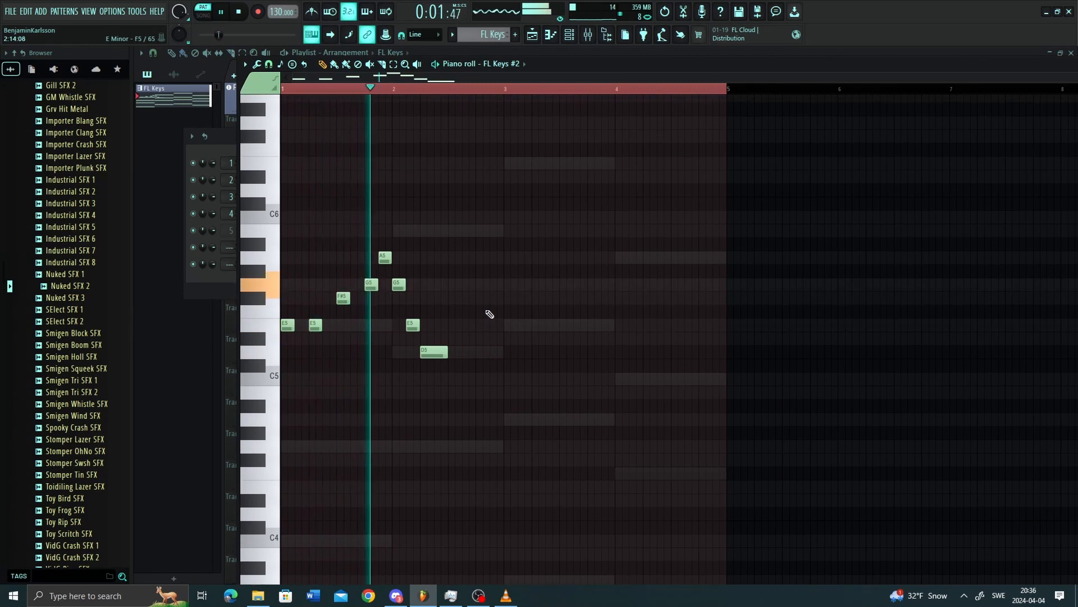
key(space)
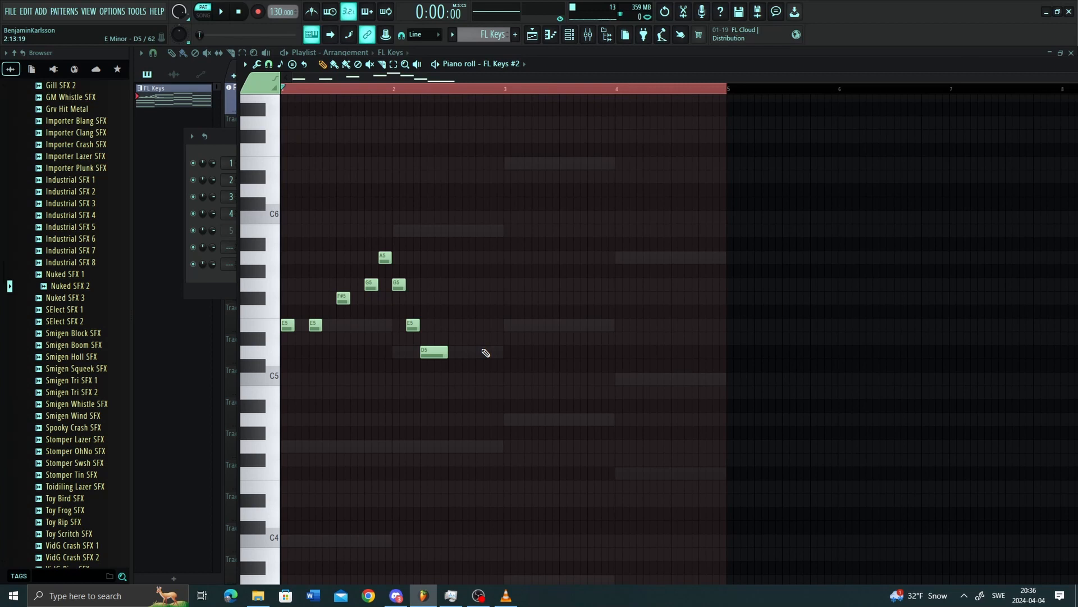
scroll(486, 353, up, 1)
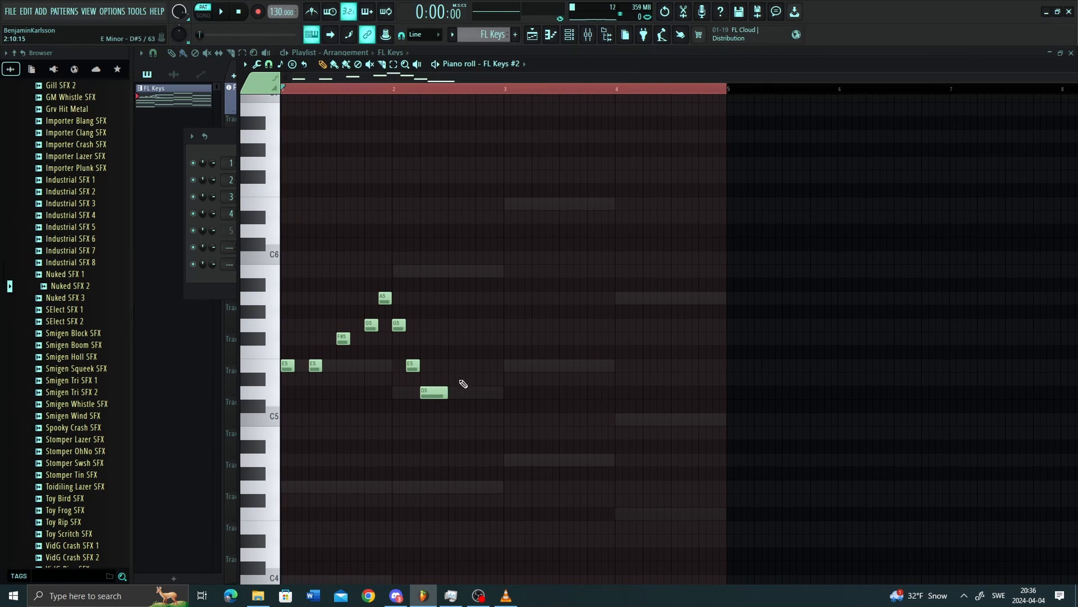
Step: Try the last bar 2 melody note on C5 during playback and return it to D5
drag(433, 395, 433, 425)
key(space)
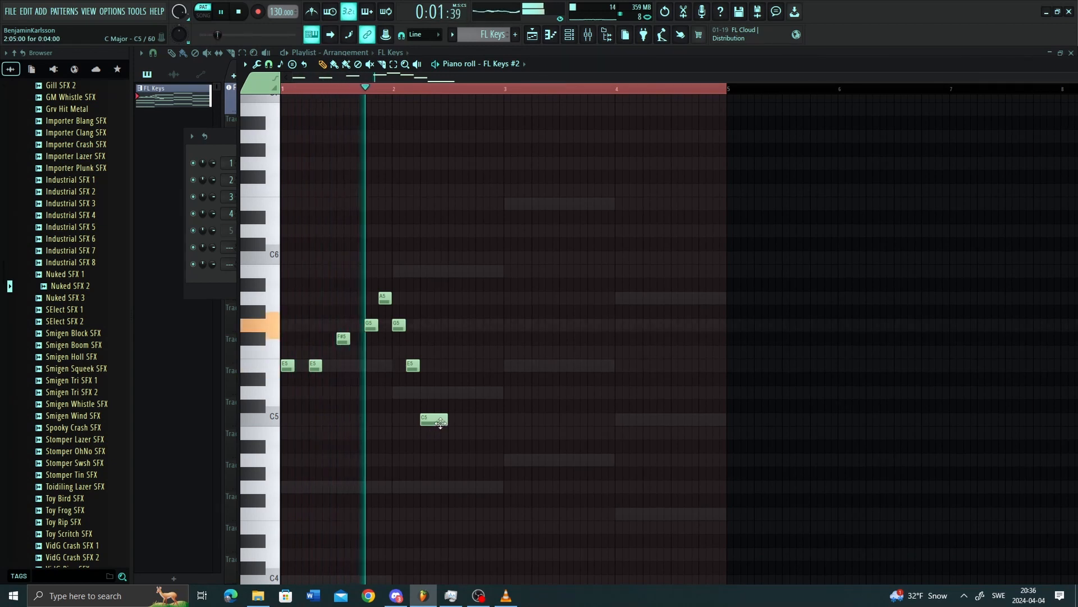
mouse_move(439, 421)
mouse_down()
mouse_move(438, 387)
mouse_move(442, 403)
mouse_up()
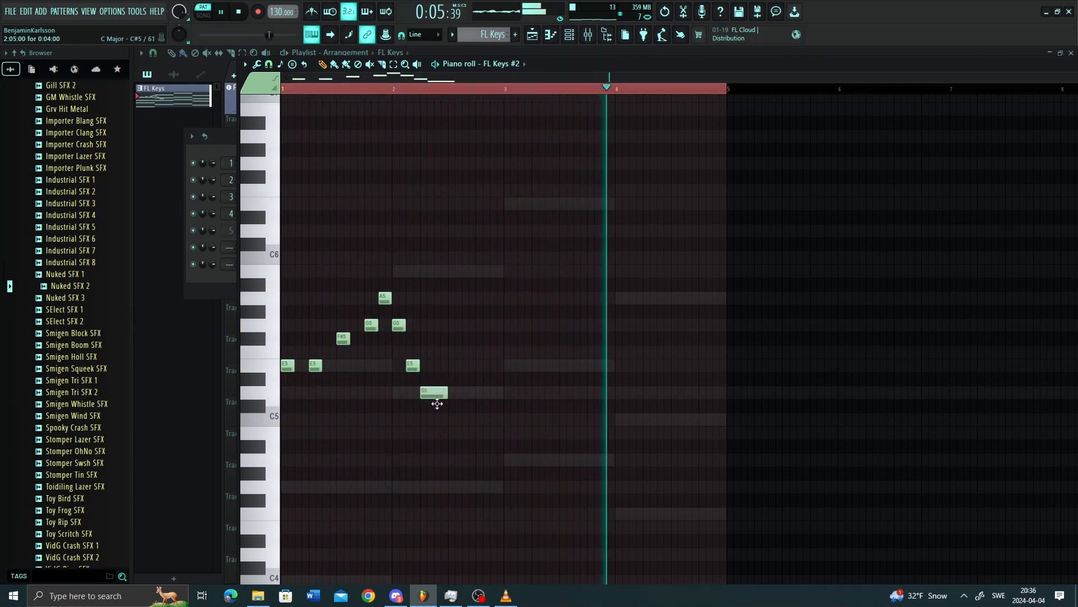
scroll(465, 393, down, 3)
scroll(466, 393, up, 6)
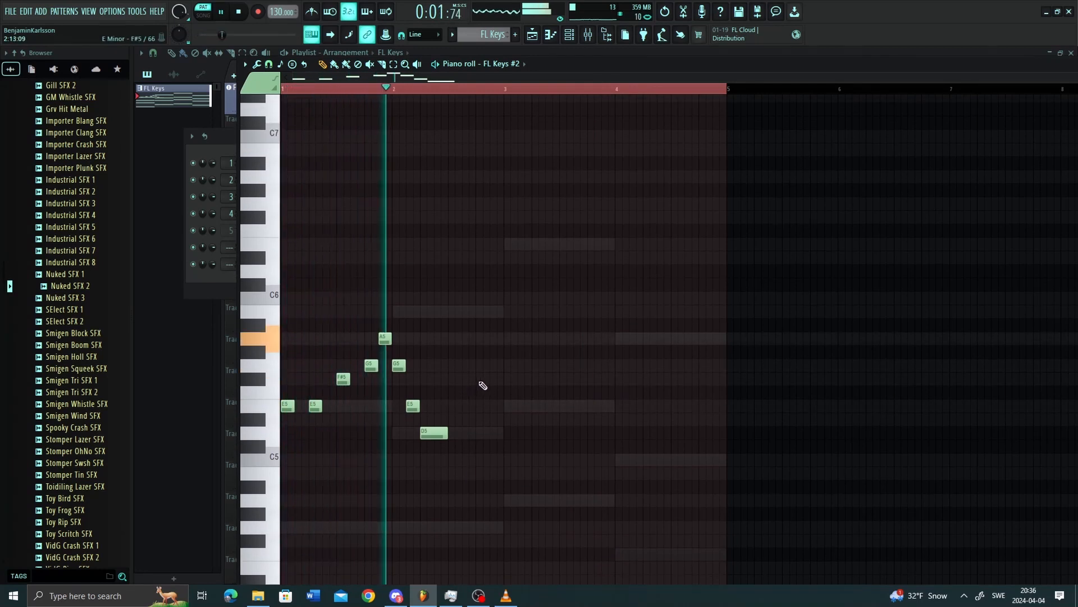
key(space)
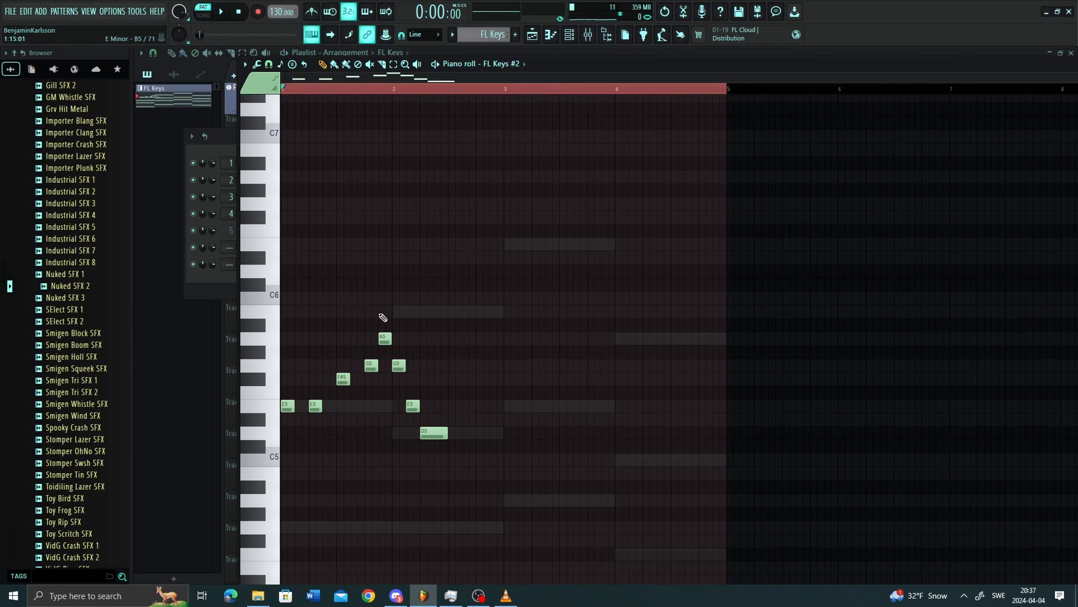
key(space)
key(space)
Step: Duplicate the five bar 1 melody notes to bar 3 and play from bar 3
drag(391, 465, 267, 339)
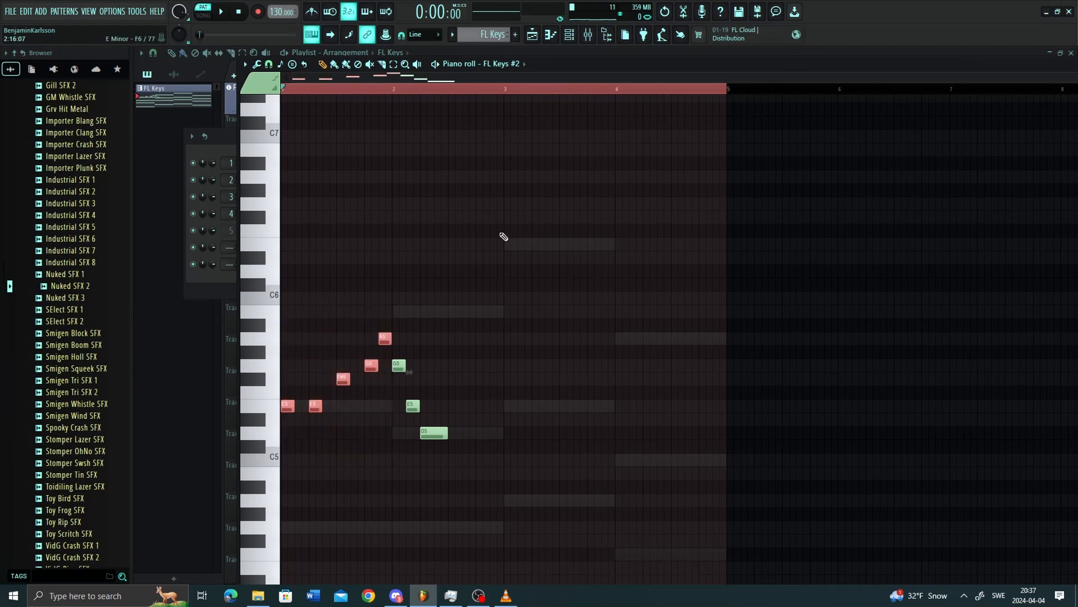
click(504, 91)
key(ctrl+b)
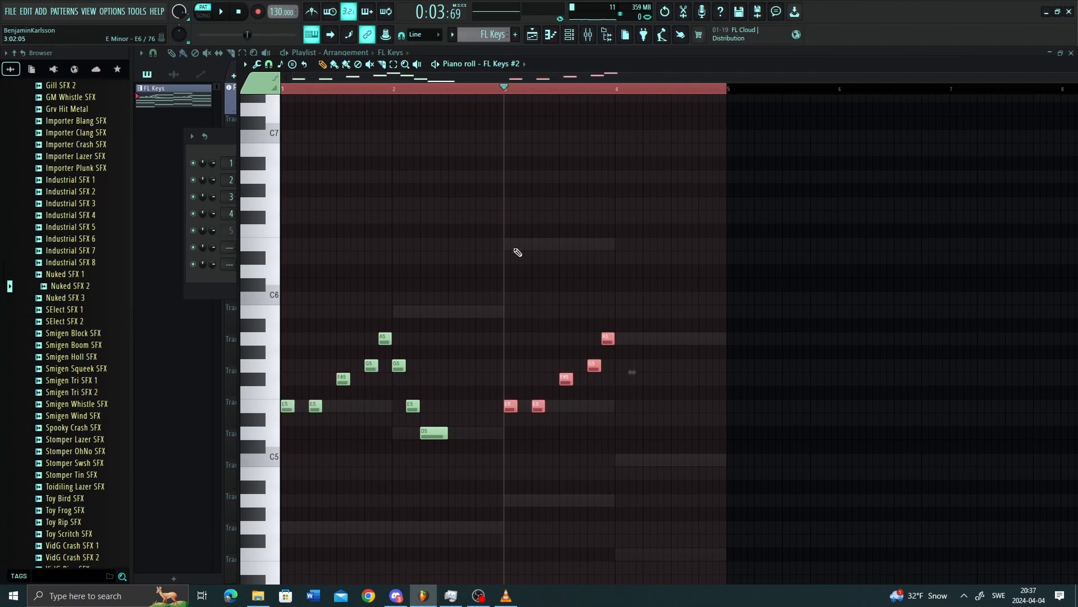
key(space)
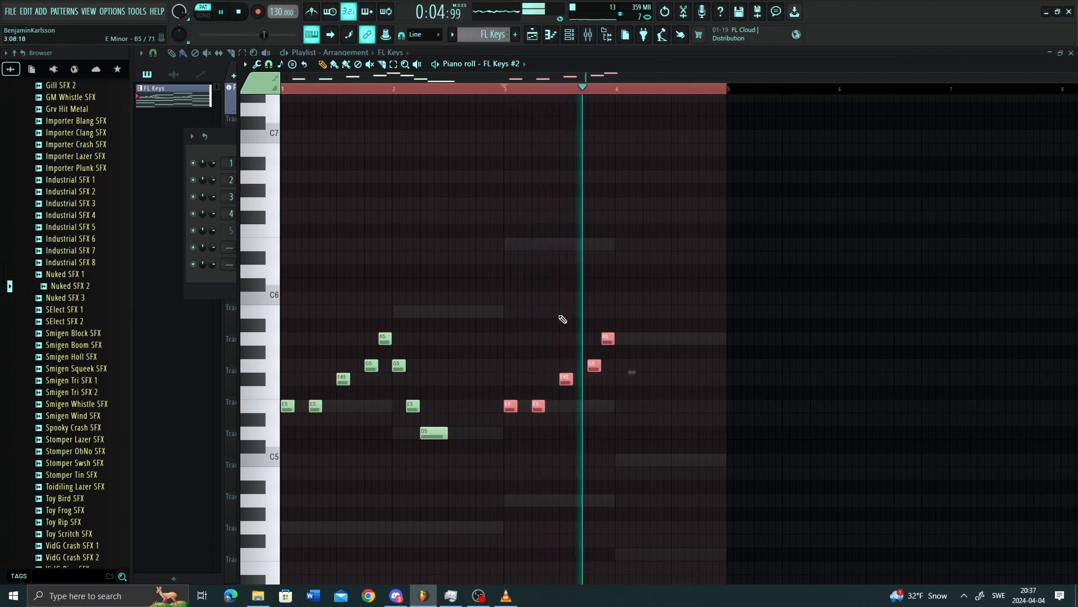
key(space)
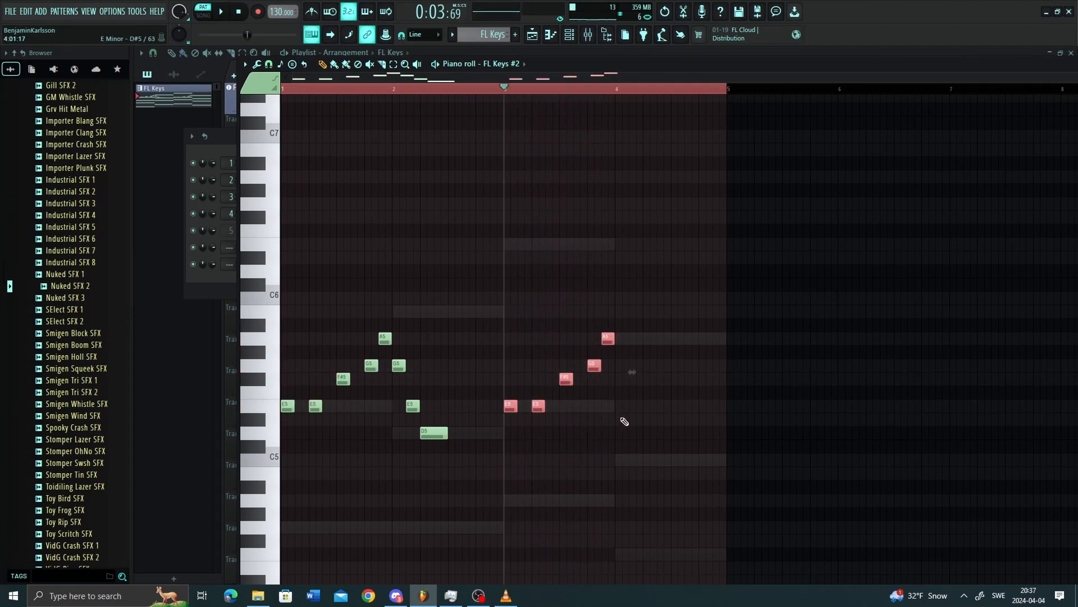
Step: Add four-step notes E5 and D5 on steps 1 and 5 of bar 4 and play back the ending
drag(620, 392, 621, 405)
key(space)
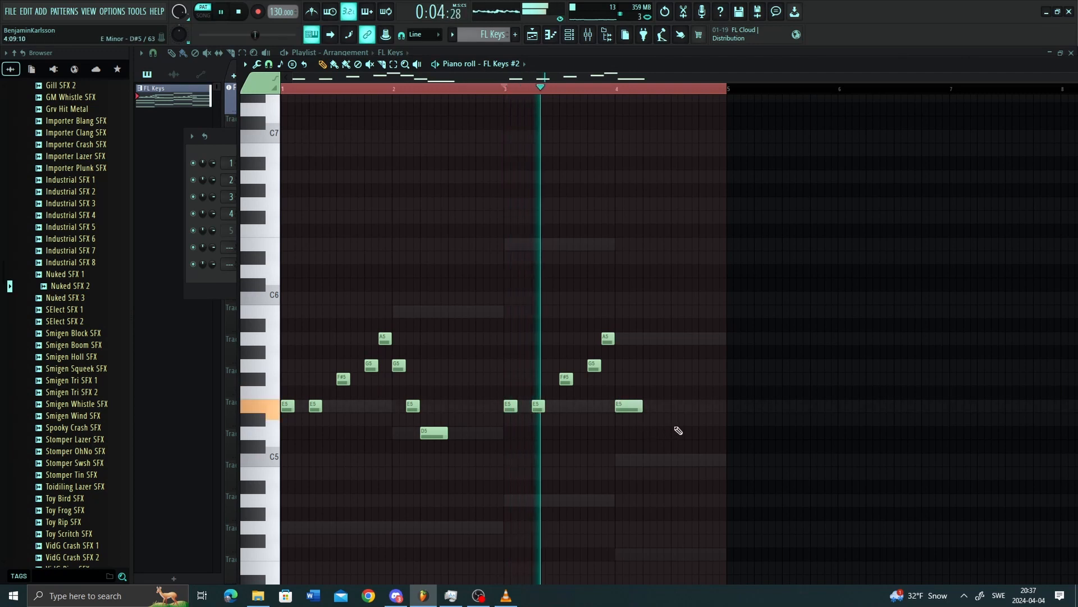
key(space)
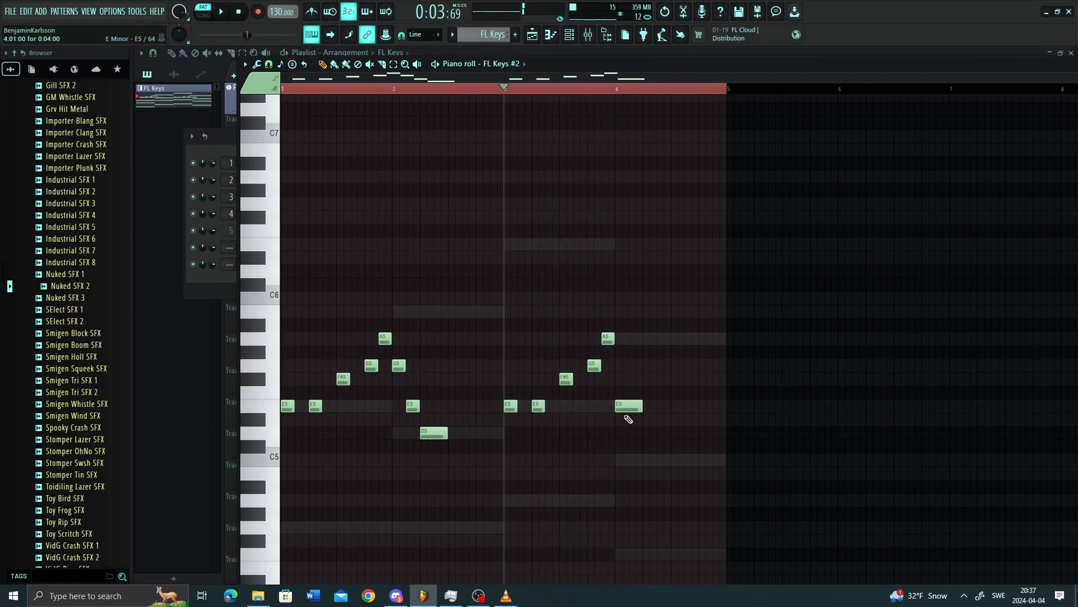
click(652, 419)
drag(667, 430, 664, 444)
key(space)
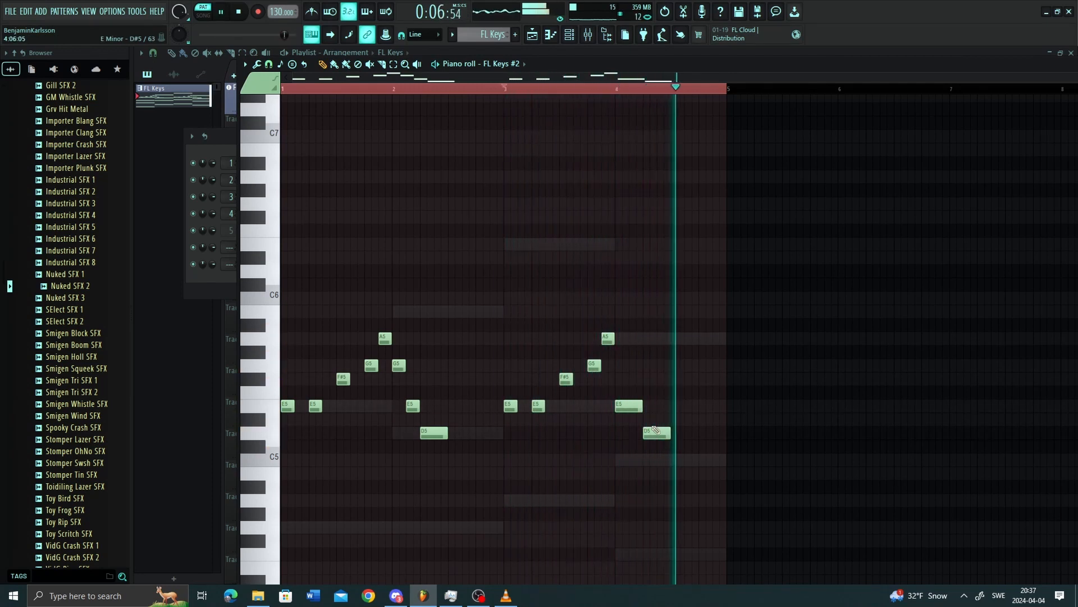
key(space)
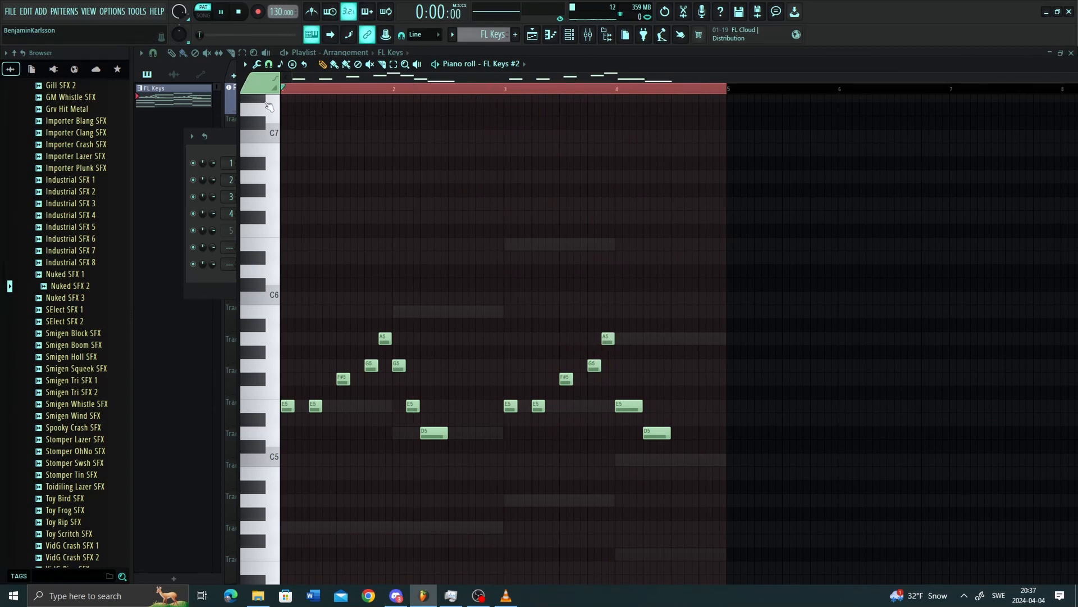
Step: Lower the last bar 3 melody note to E5 and play back the melody
key(space)
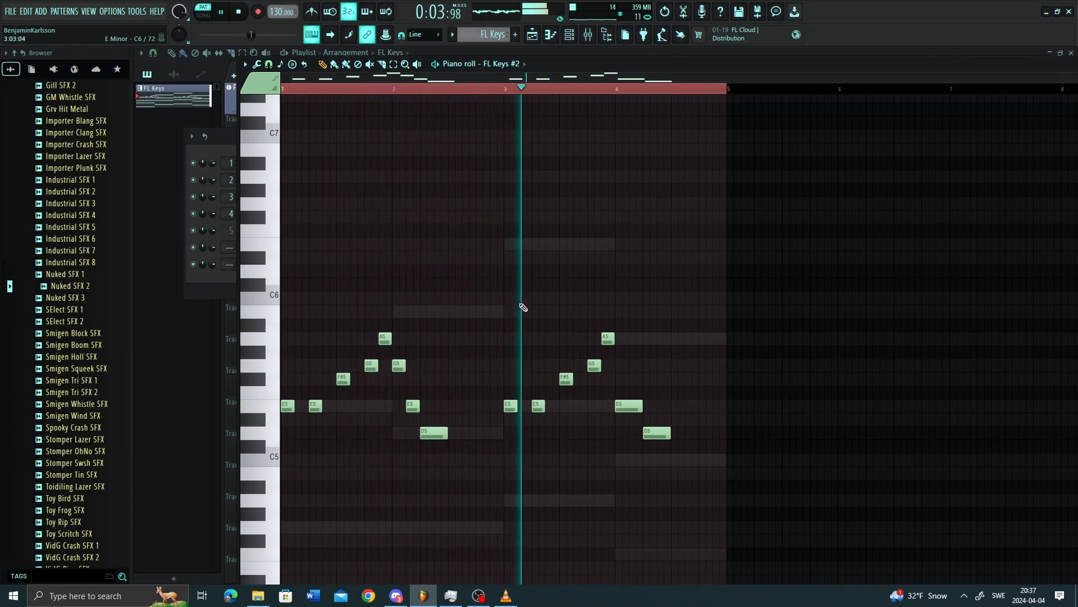
key(space)
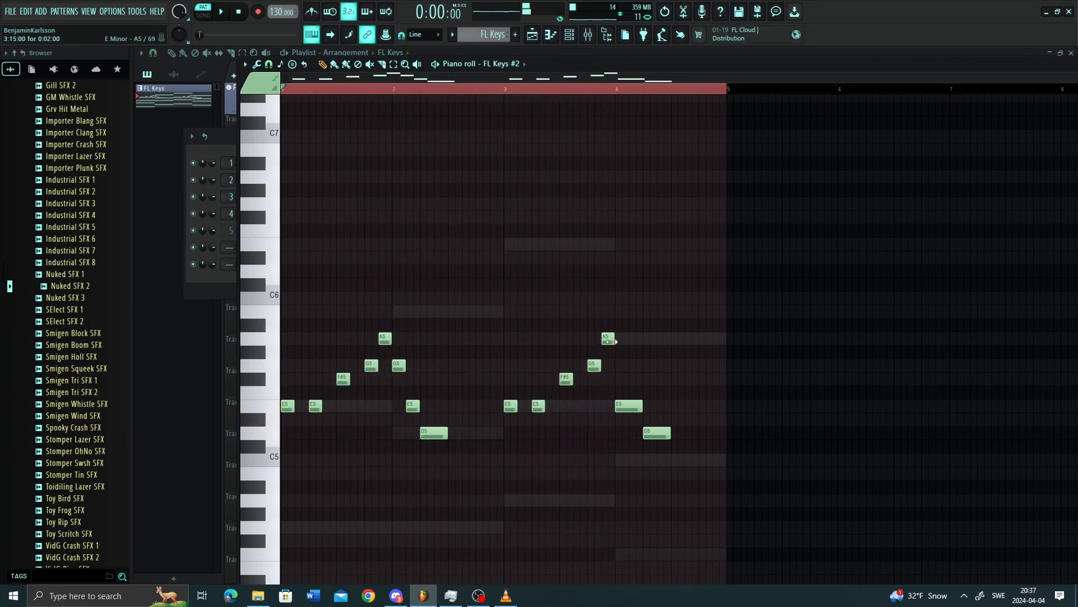
drag(609, 338, 608, 405)
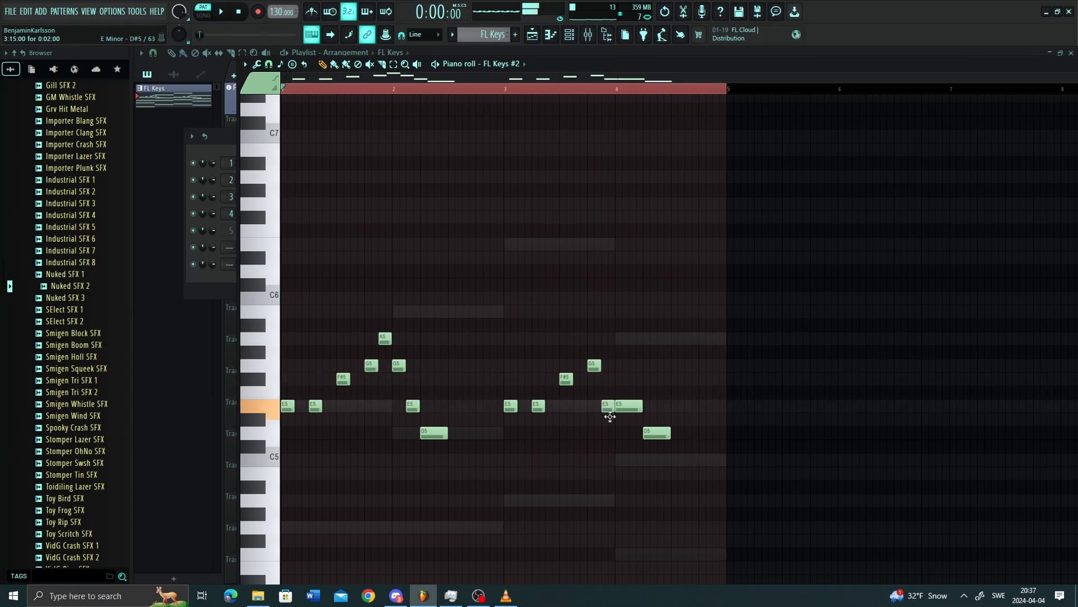
key(space)
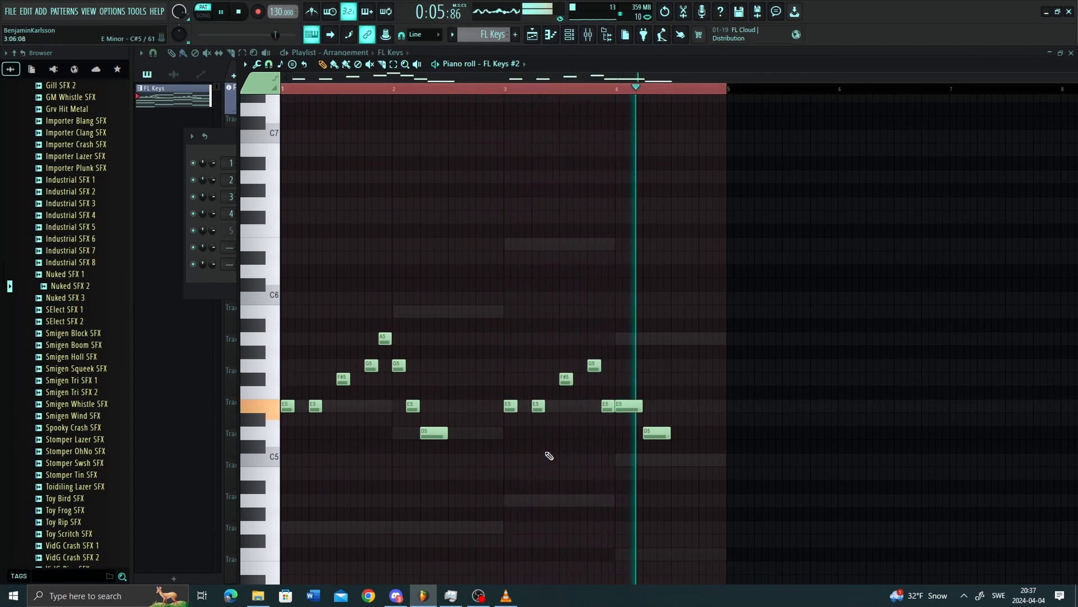
key(space)
Step: Move the first bar 4 melody note to C5 and the second to E5 while playing back the melody
drag(633, 402, 630, 459)
key(space)
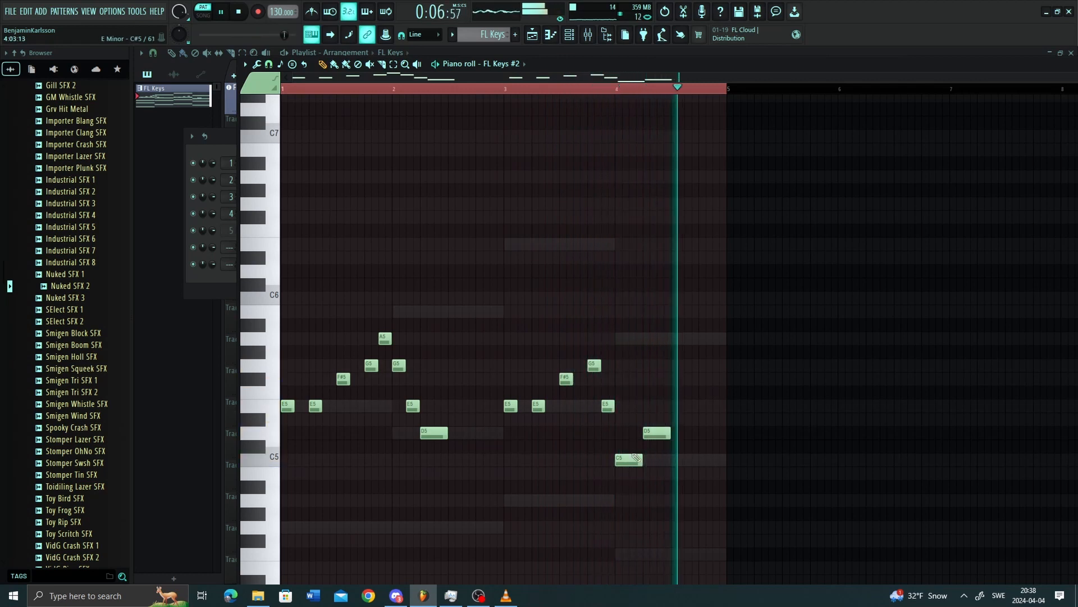
drag(653, 432, 654, 405)
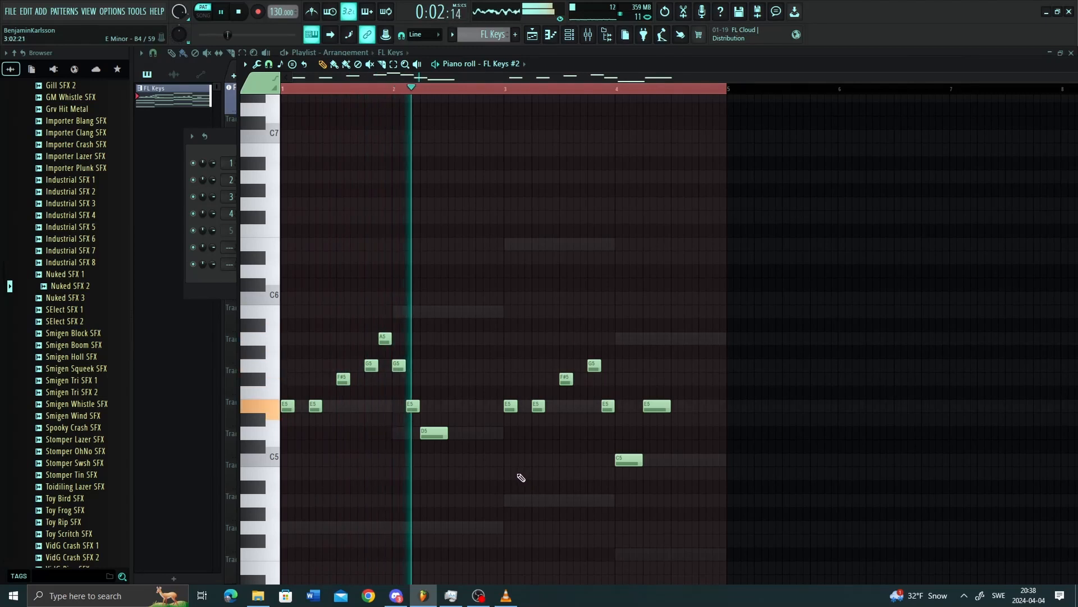
scroll(514, 469, down, 3)
scroll(511, 444, up, 2)
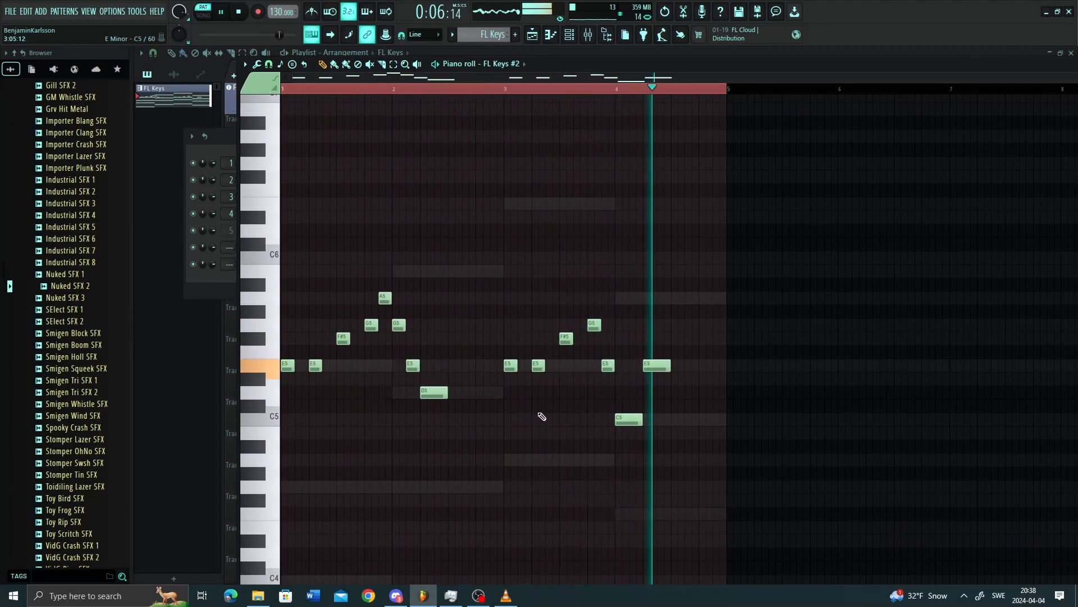
Step: Raise the first bar 4 melody note to D5 at the start of the bar and play back the melody
key(space)
drag(625, 418, 633, 390)
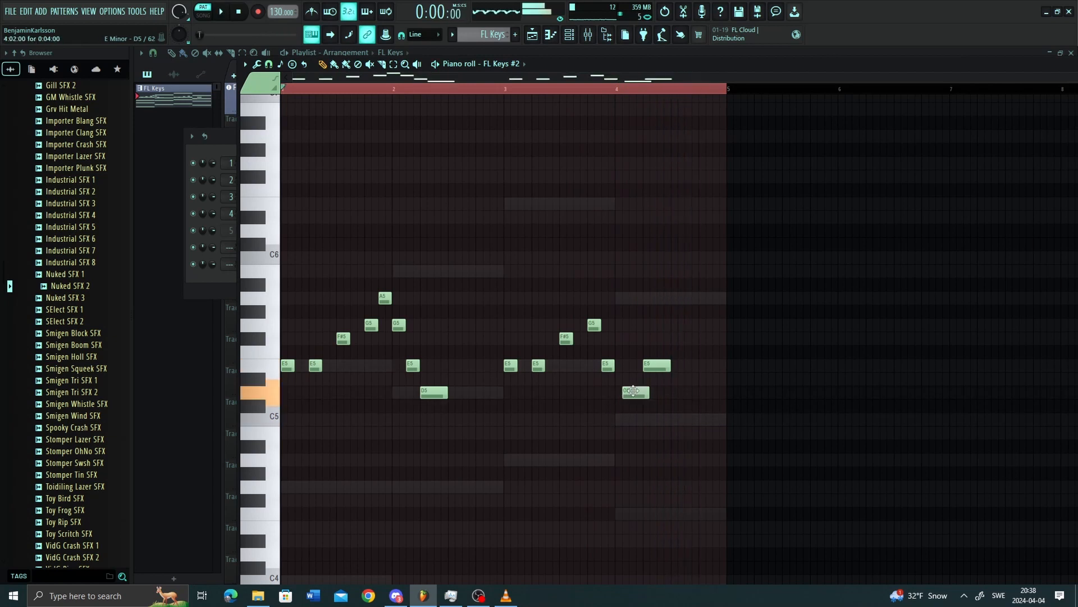
key(space)
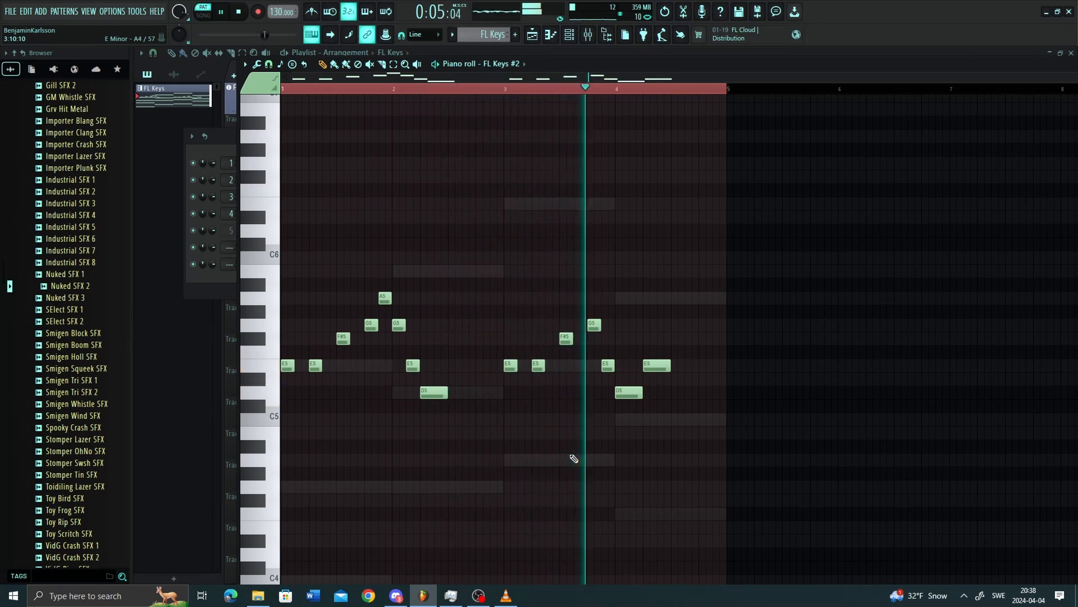
key(space)
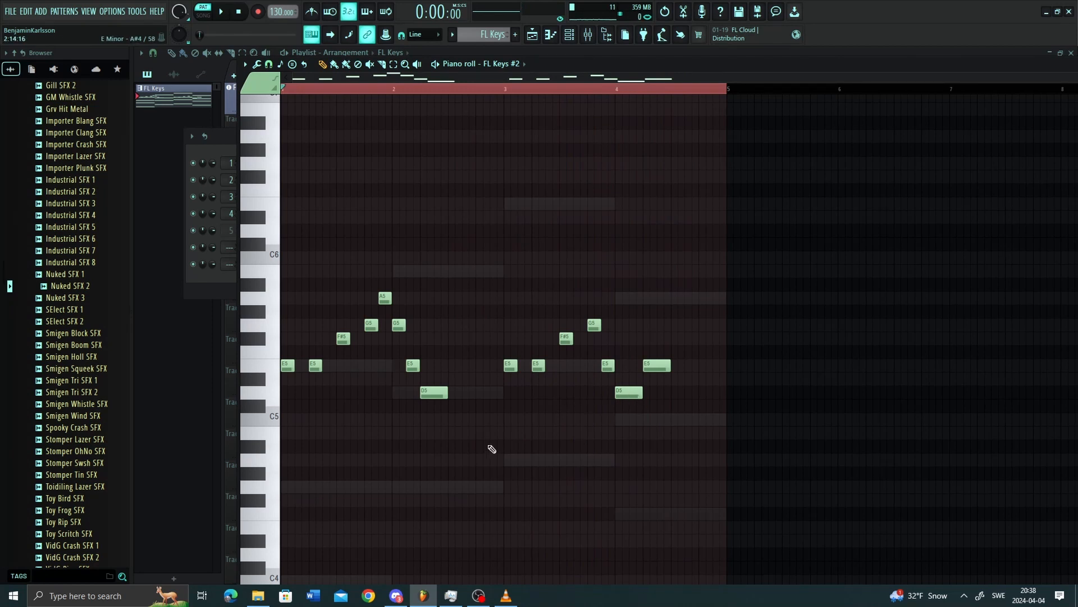
scroll(356, 446, down, 3)
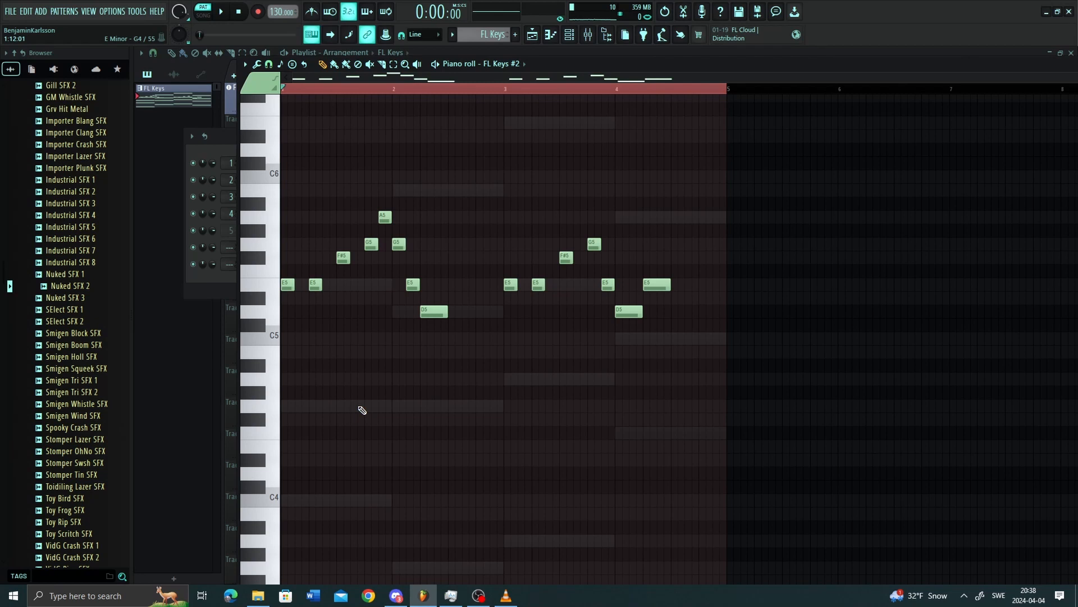
scroll(362, 410, up, 3)
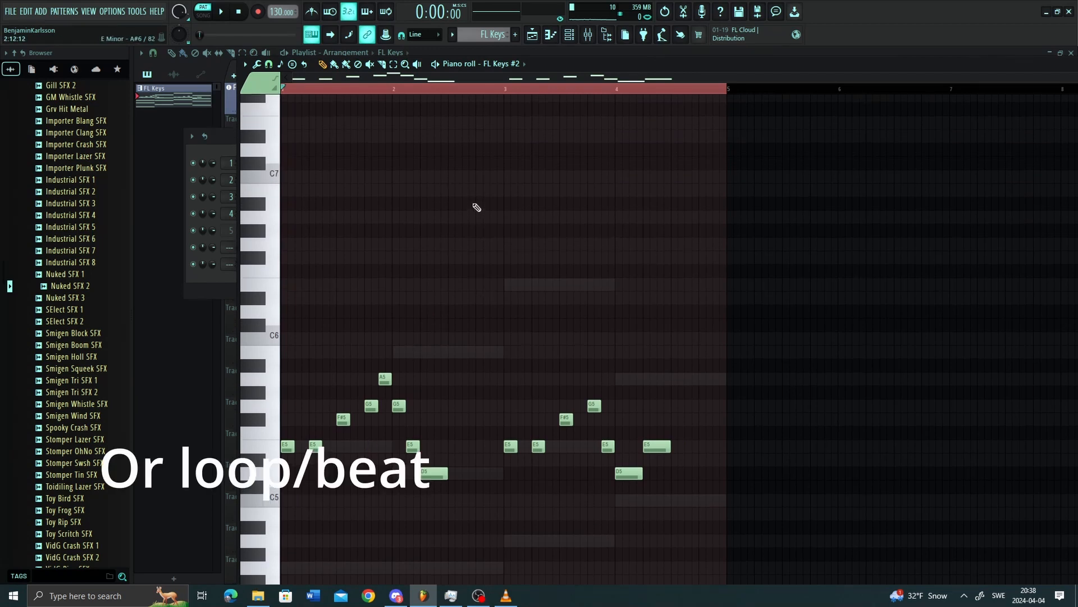
scroll(477, 206, up, 2)
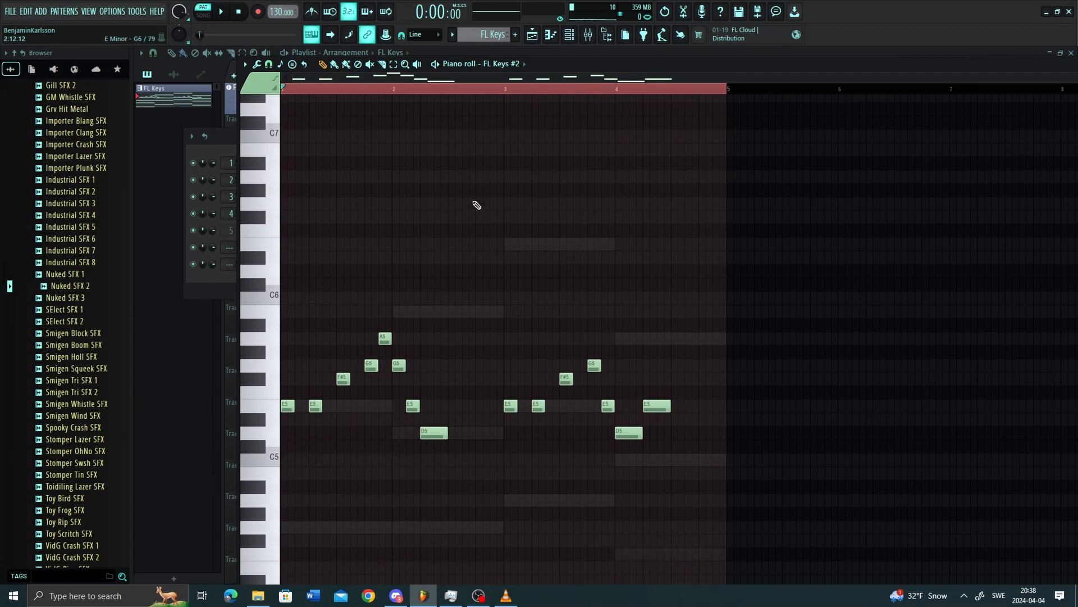
key(F6)
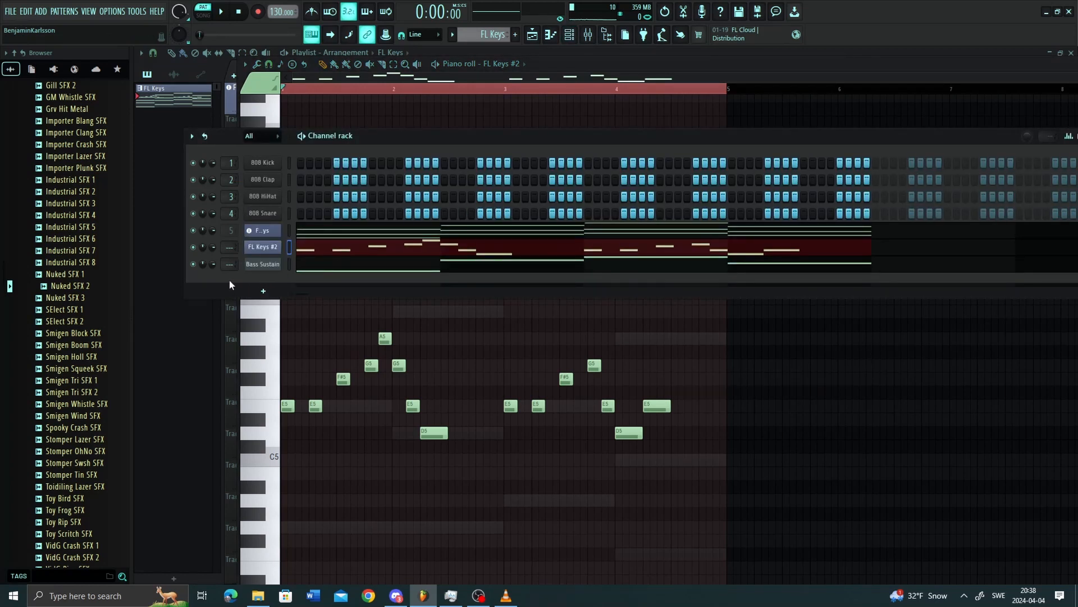
key(F6)
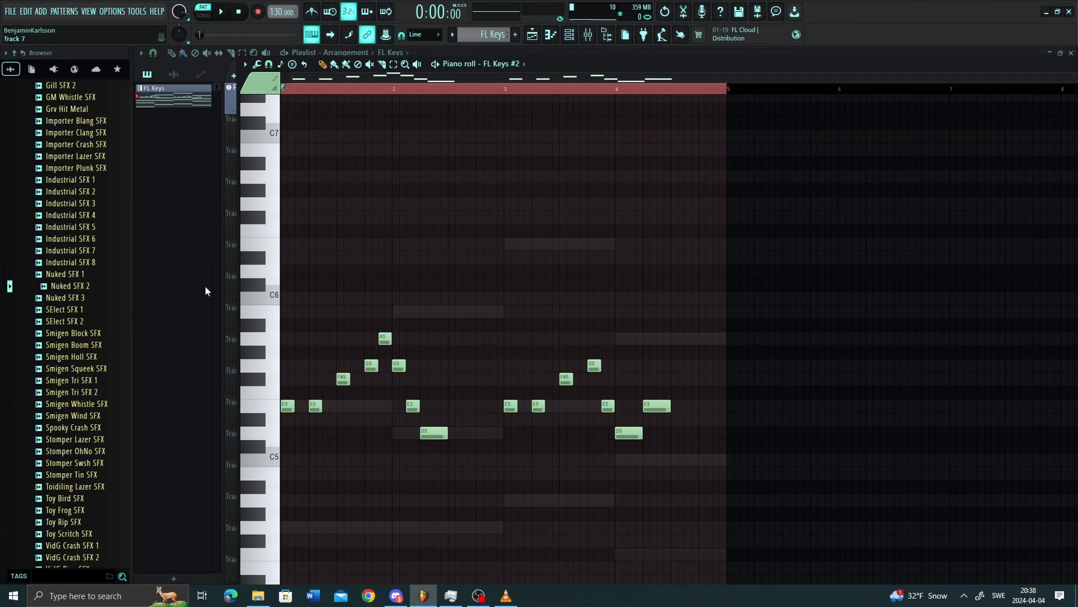
Step: Show the channel rack and reposition it so all channel rows and the four bars of steps are in view
key(F6)
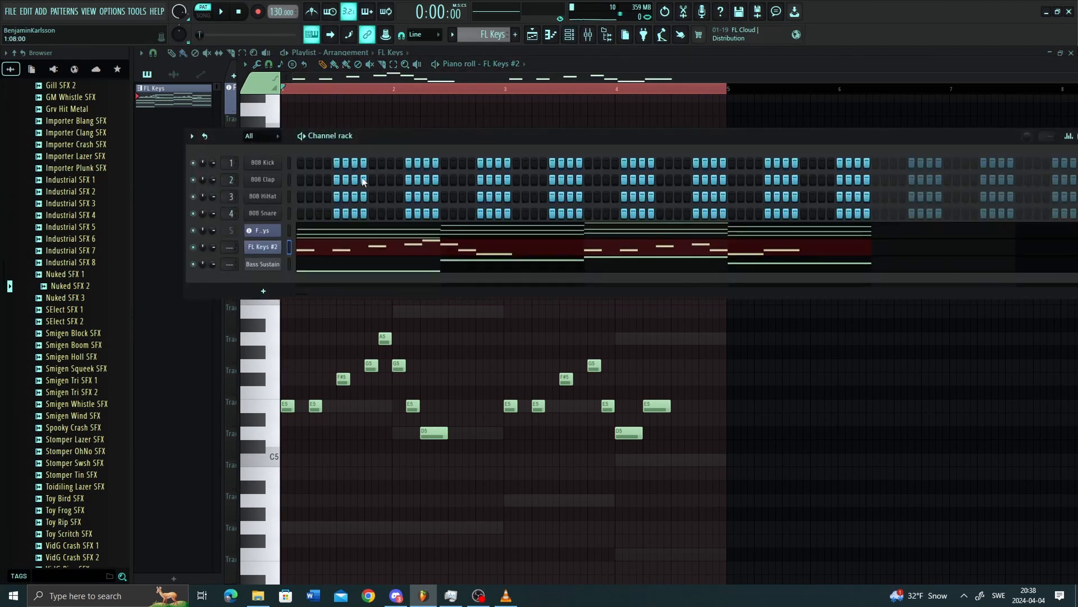
drag(412, 135, 390, 150)
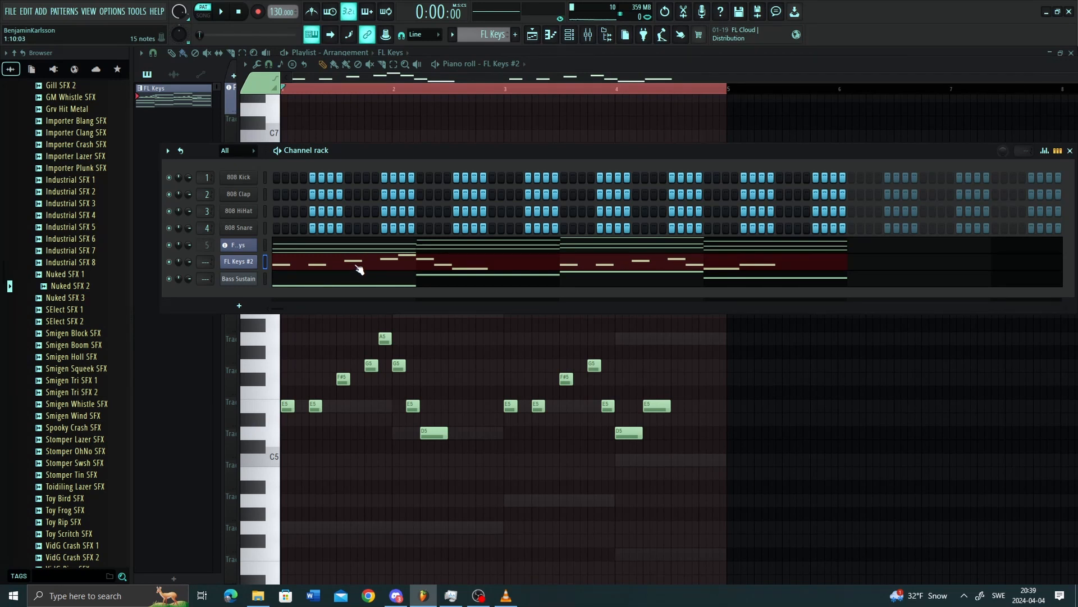
mouse_move(373, 158)
mouse_down()
mouse_move(396, 148)
mouse_move(387, 160)
mouse_up()
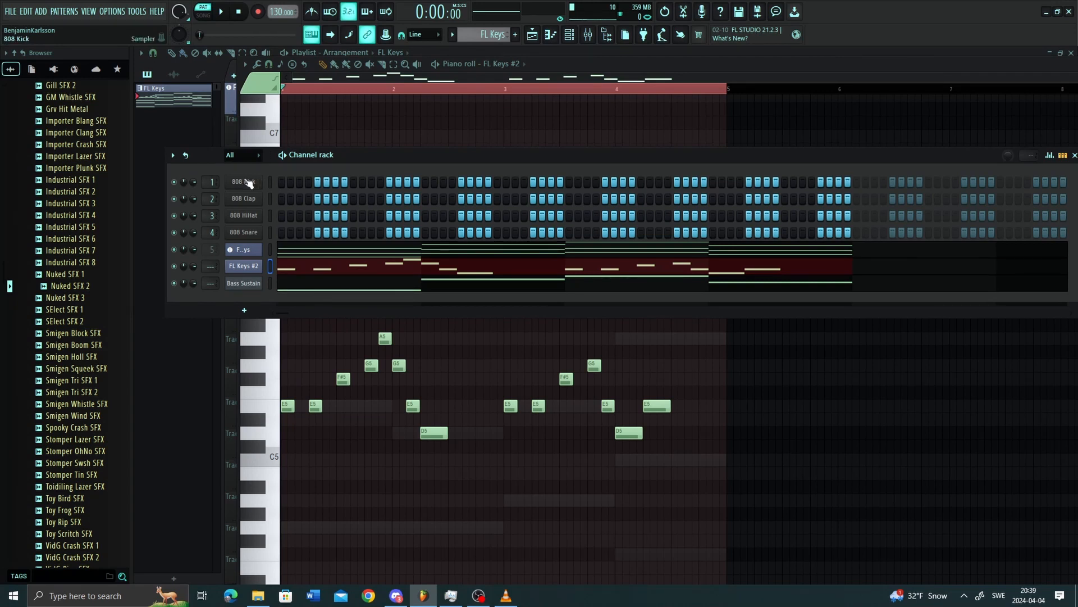
click(282, 183)
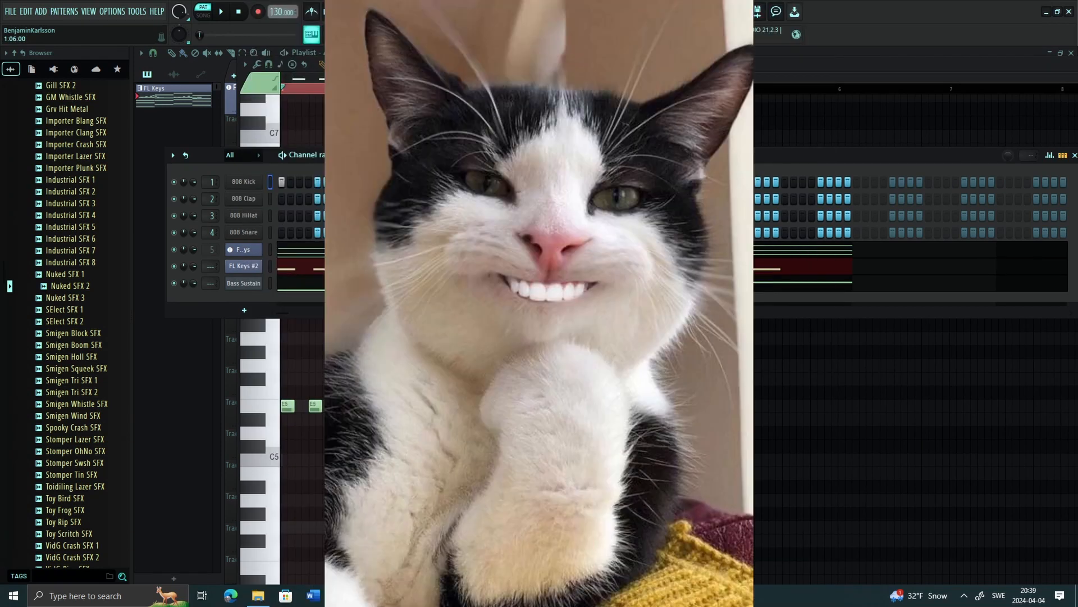
click(318, 184)
click(354, 183)
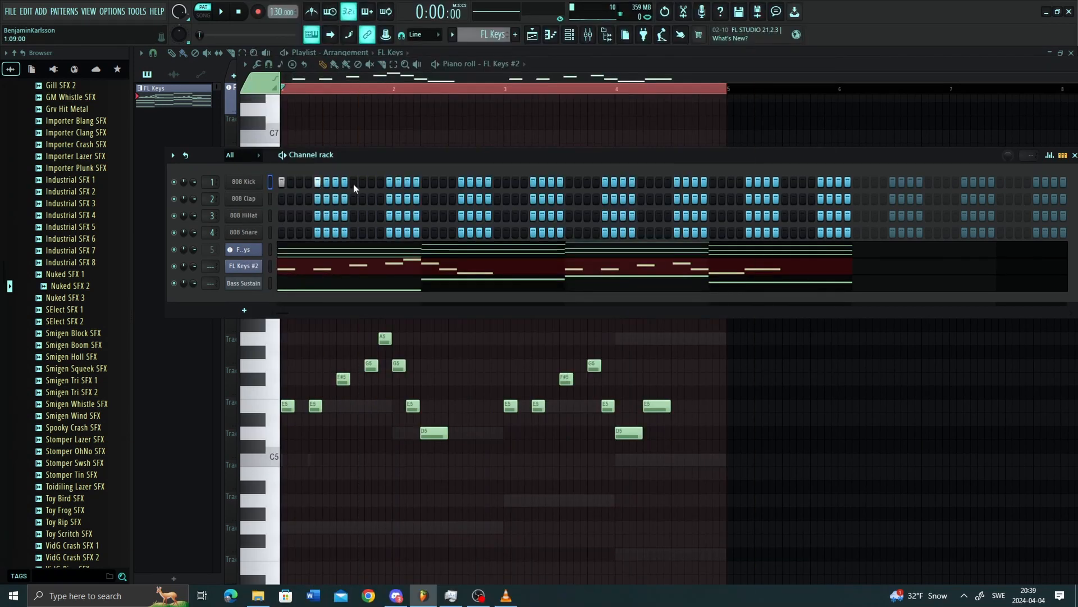
click(390, 184)
click(271, 196)
click(255, 181)
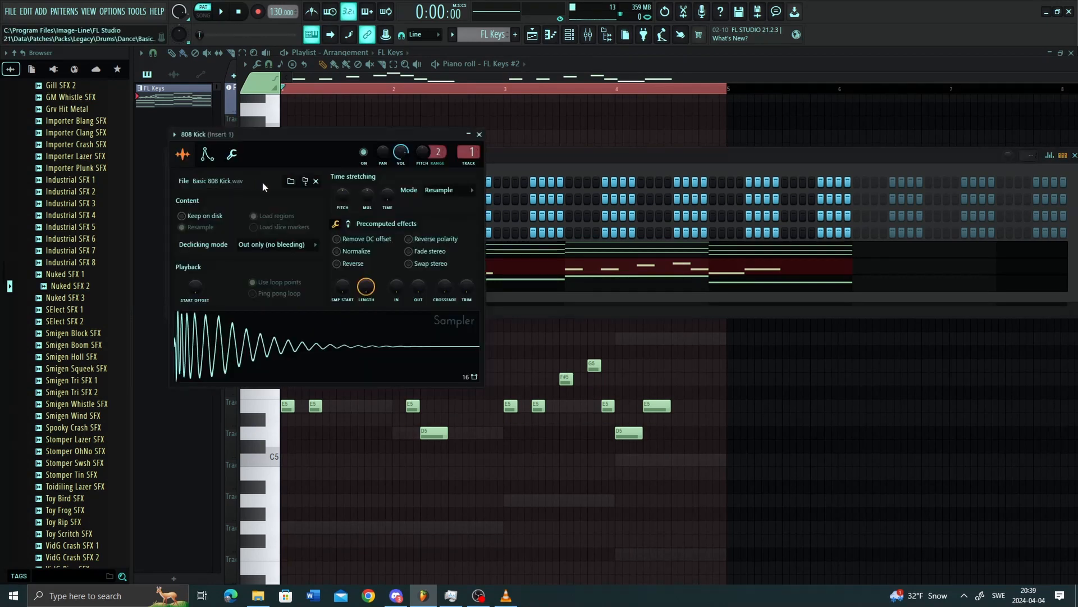
click(478, 135)
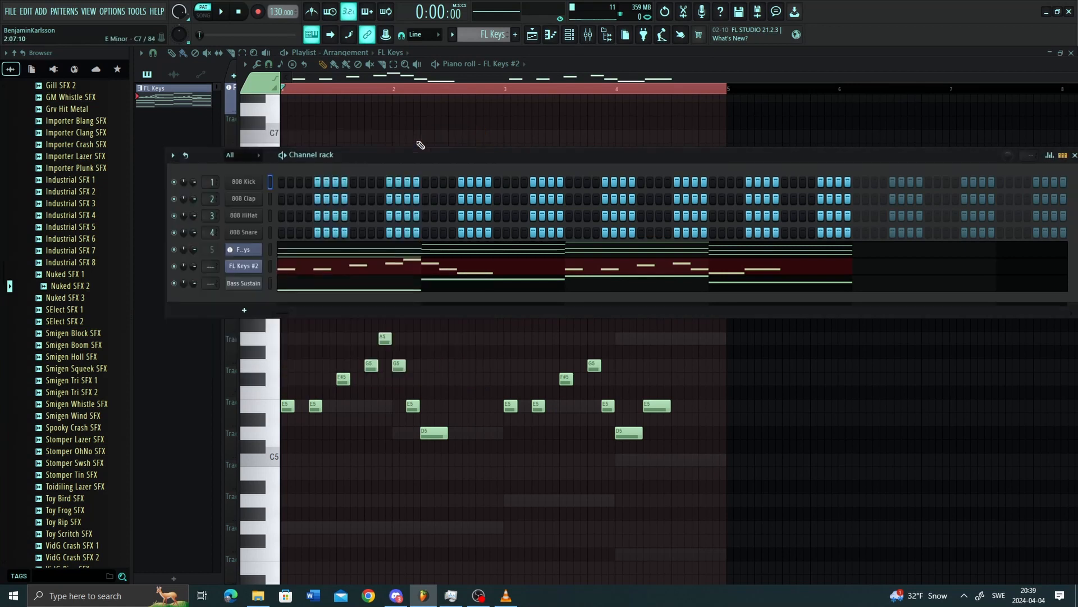
Step: Fill the 808 Kick channel on each 4 steps and start playback
right_click(254, 186)
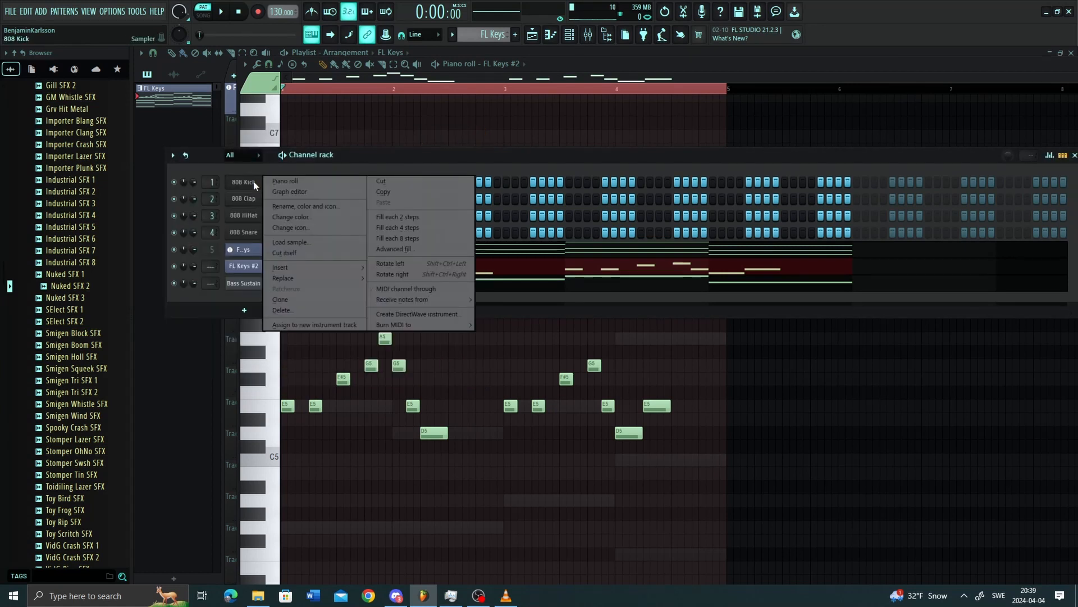
click(417, 230)
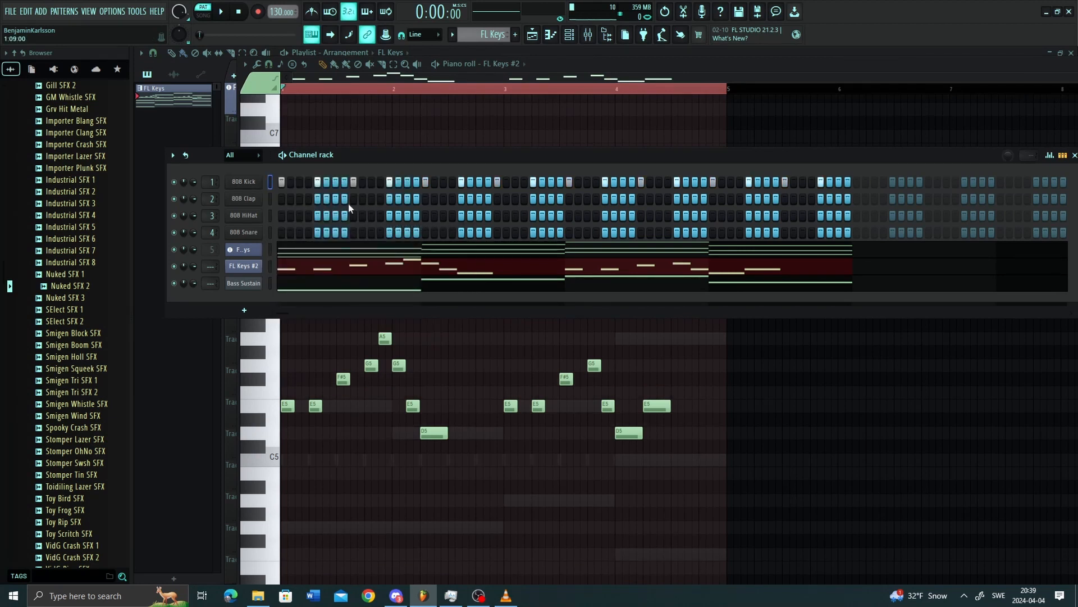
key(space)
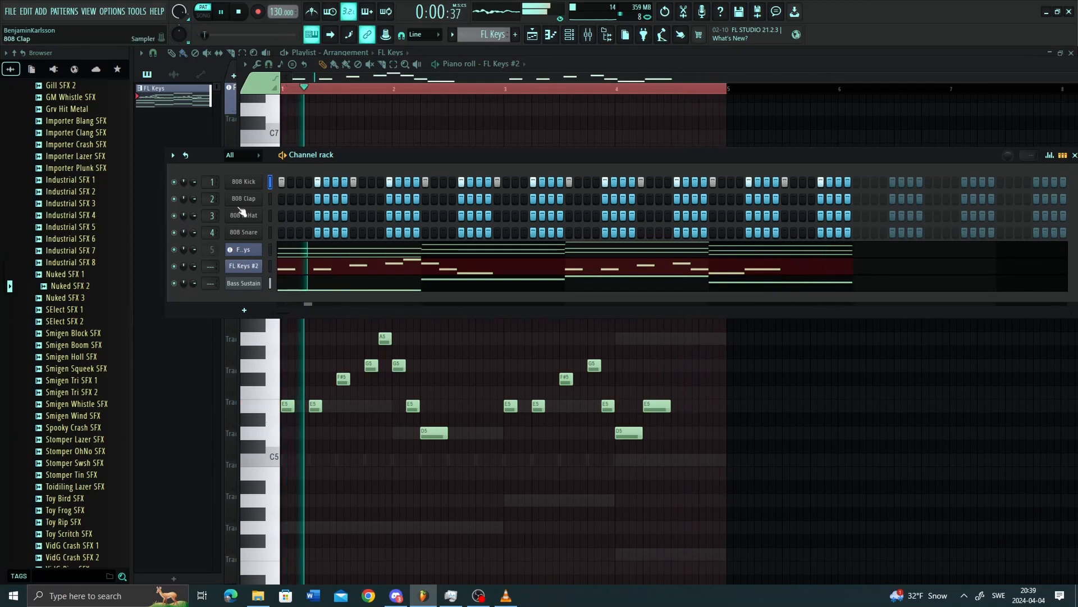
Step: Add 808 Snare hits on steps 5 and 13 of all four bars during playback, then stop it
click(318, 234)
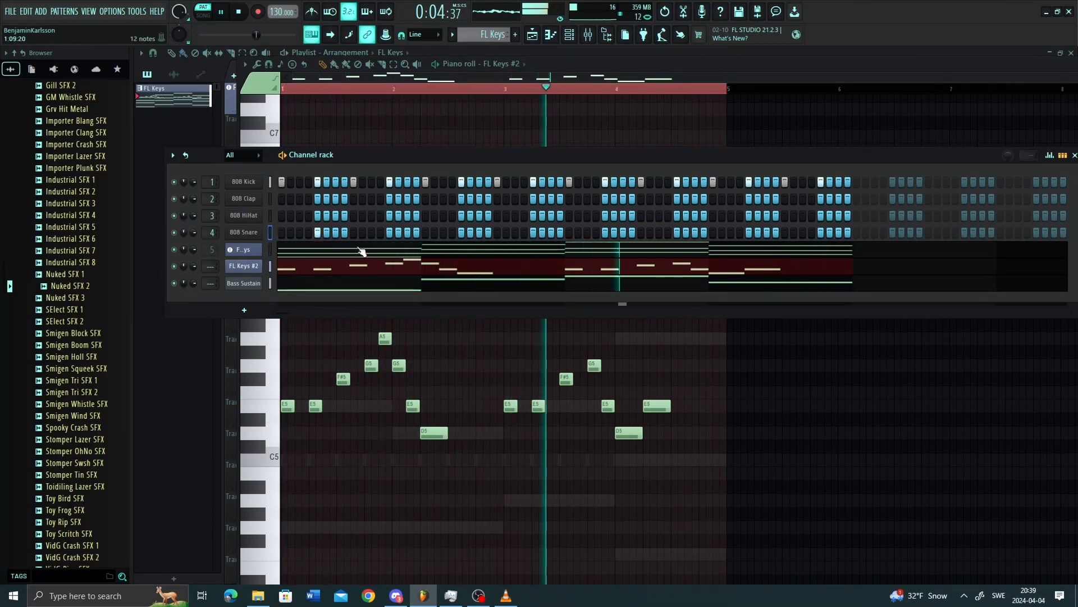
click(389, 232)
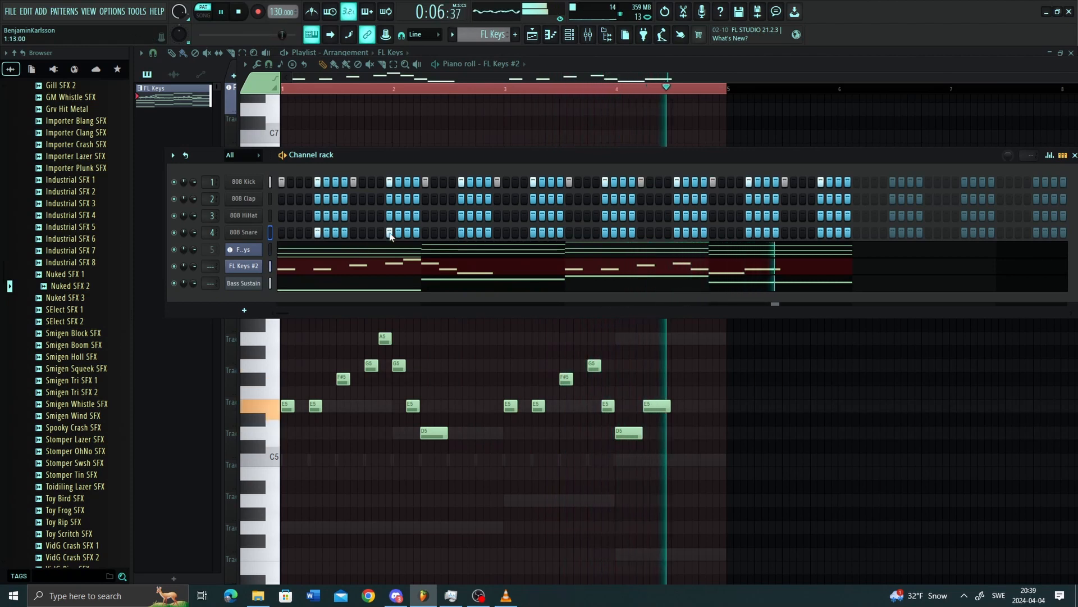
click(461, 233)
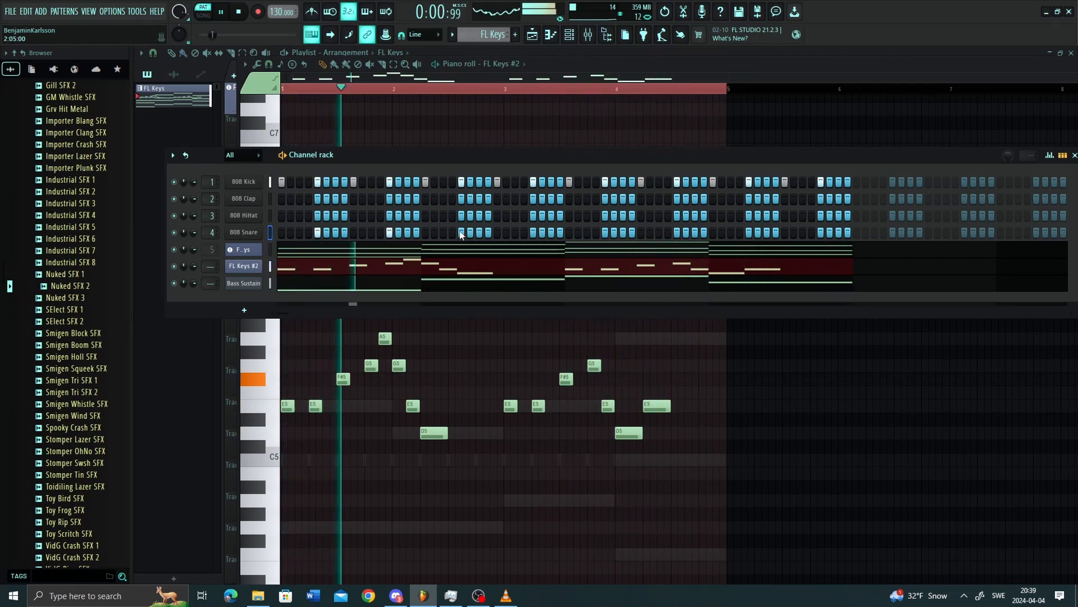
click(533, 232)
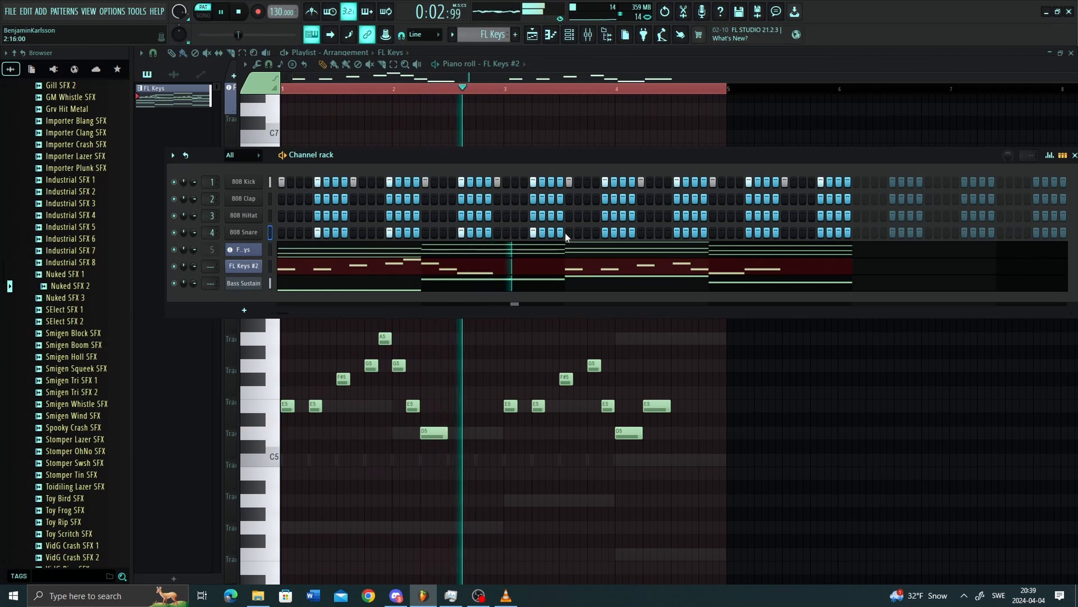
click(605, 233)
click(677, 233)
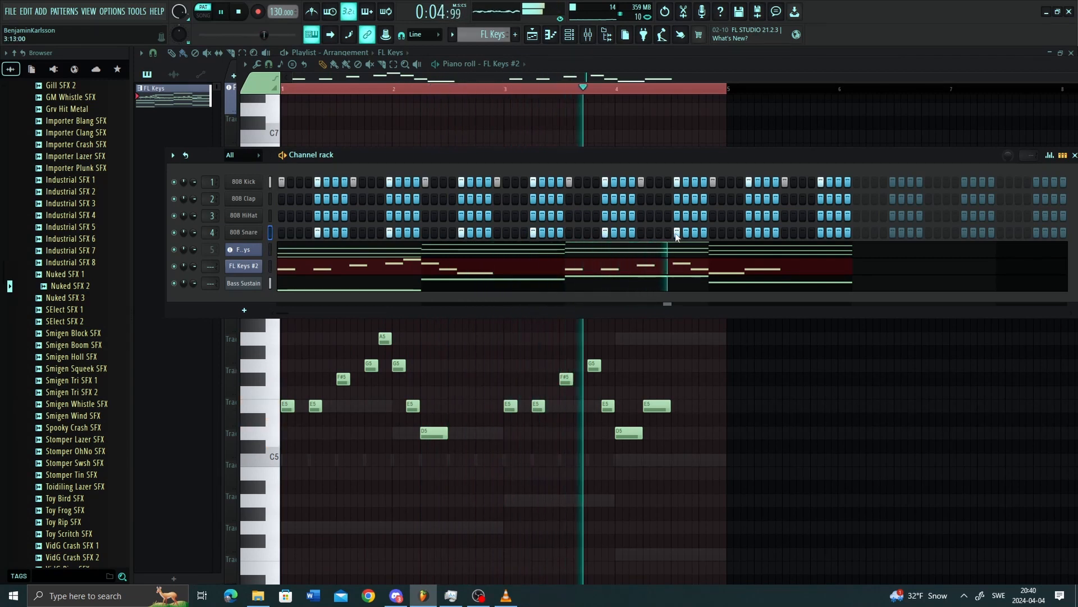
click(748, 232)
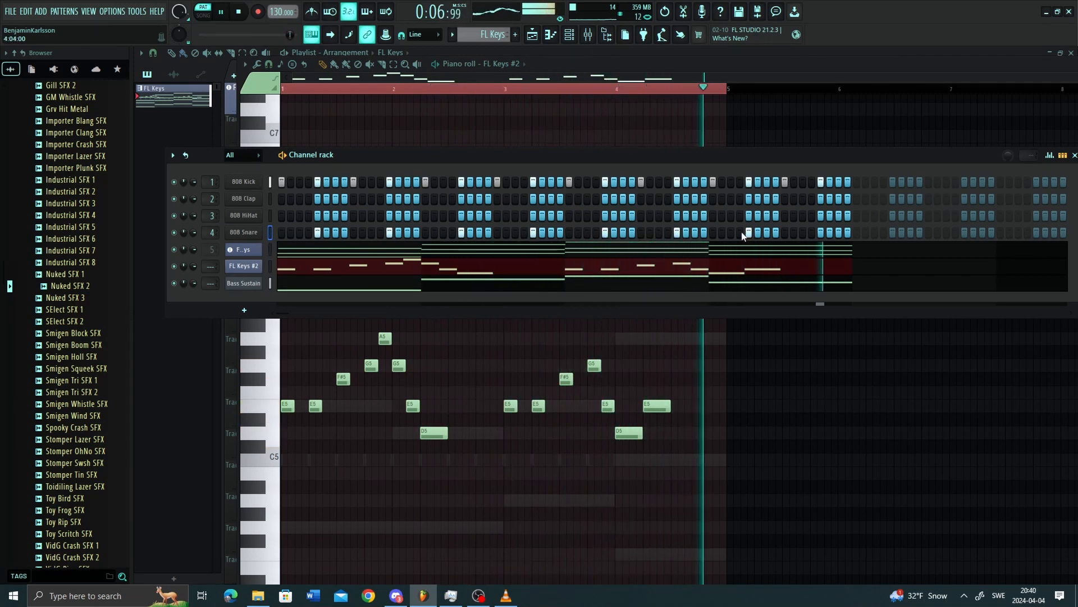
click(811, 233)
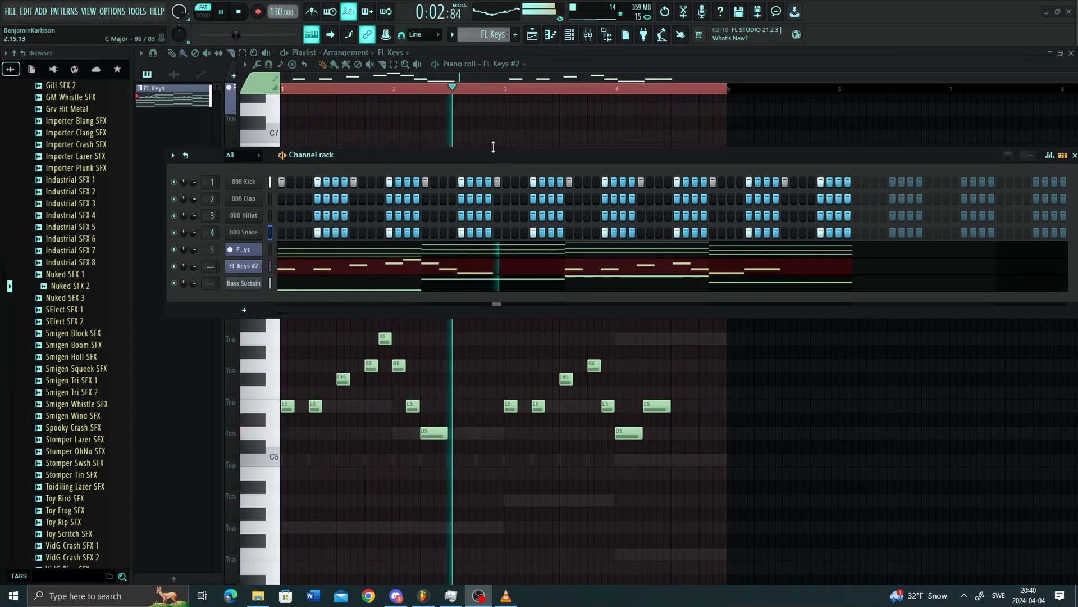
key(space)
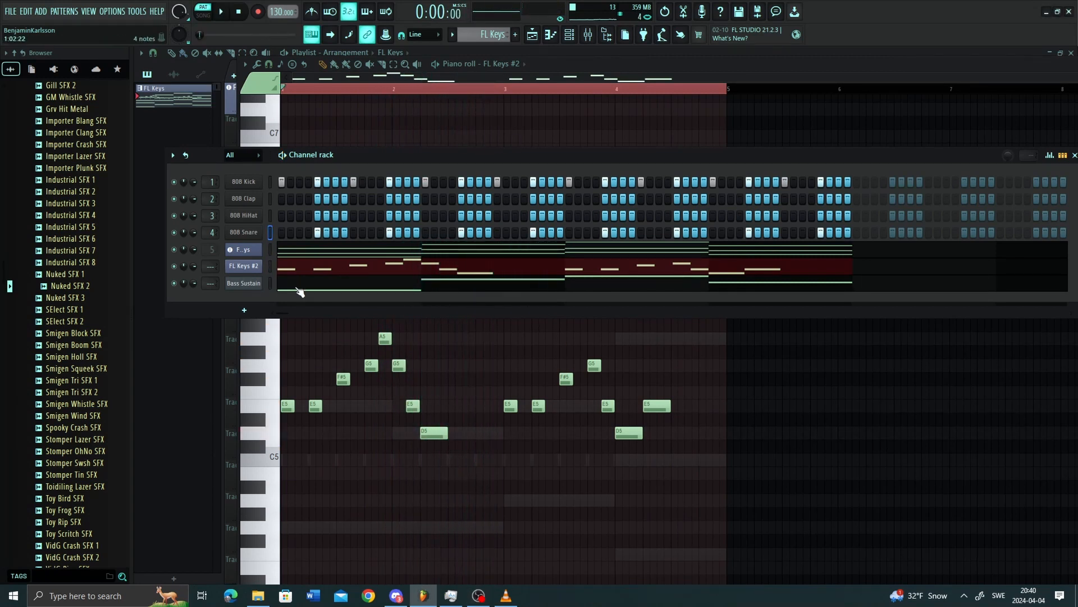
click(299, 214)
click(372, 217)
key(space)
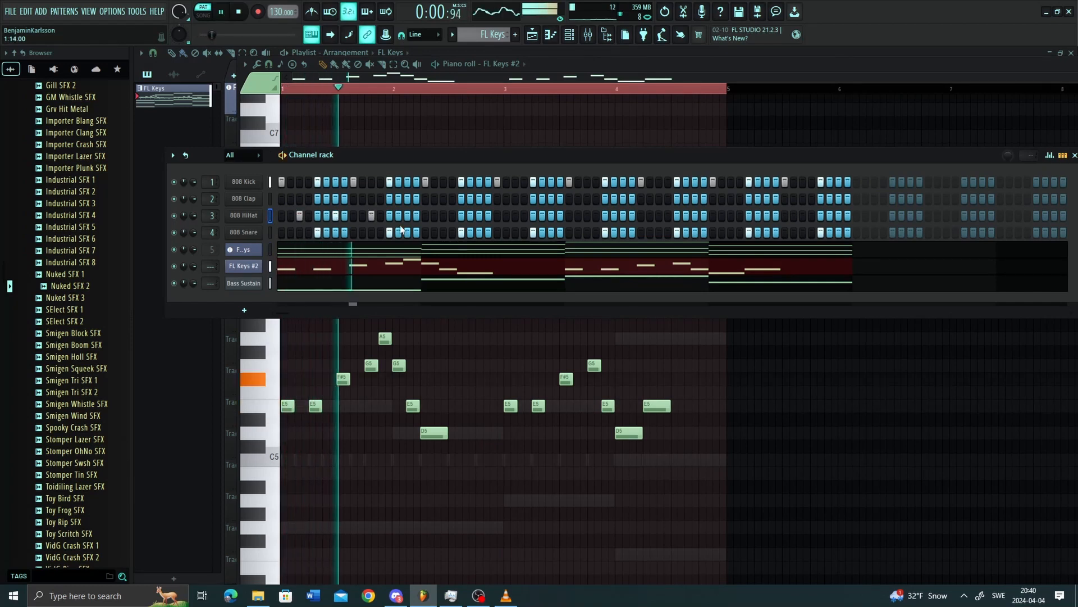
right_click(371, 216)
right_click(300, 215)
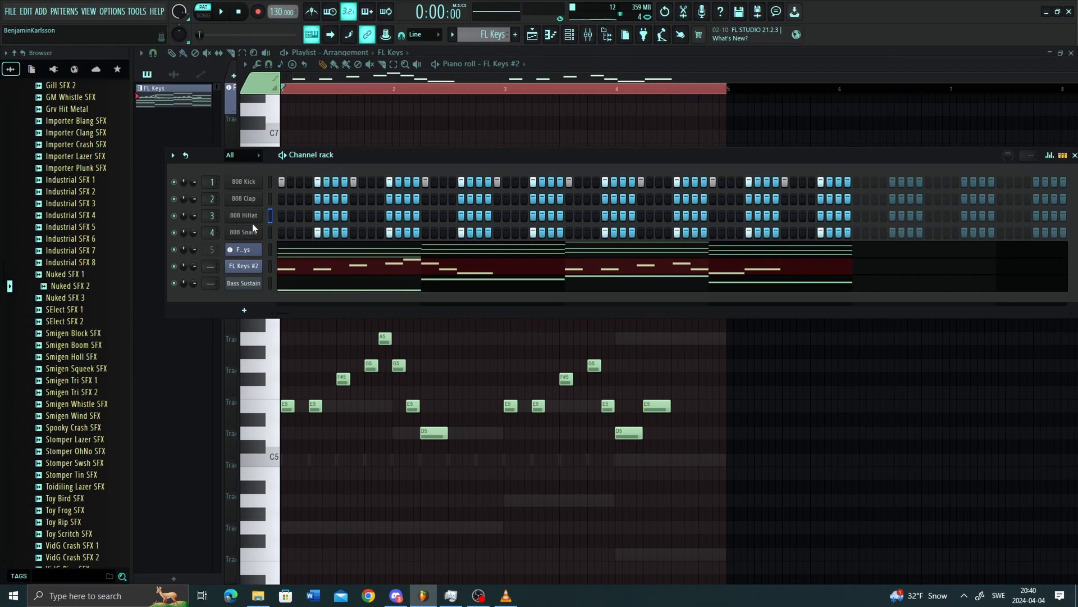
Step: Place 808 HiHat hits on every fourth step from step 3 across all four bars and play back the beat
click(308, 216)
click(371, 217)
right_click(362, 217)
drag(371, 217, 838, 217)
key(space)
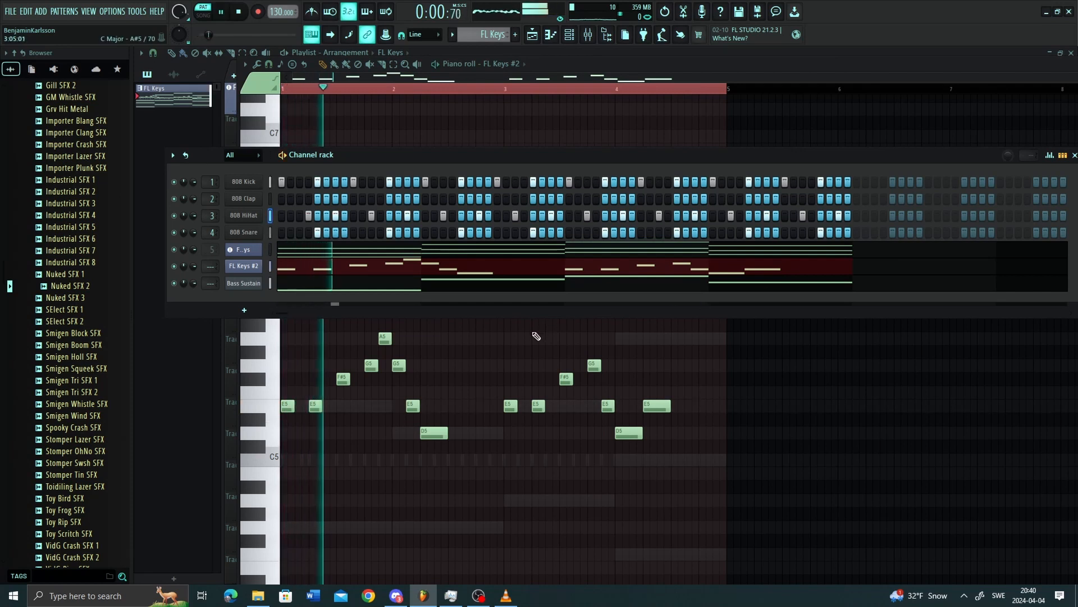
right_click(308, 216)
click(300, 216)
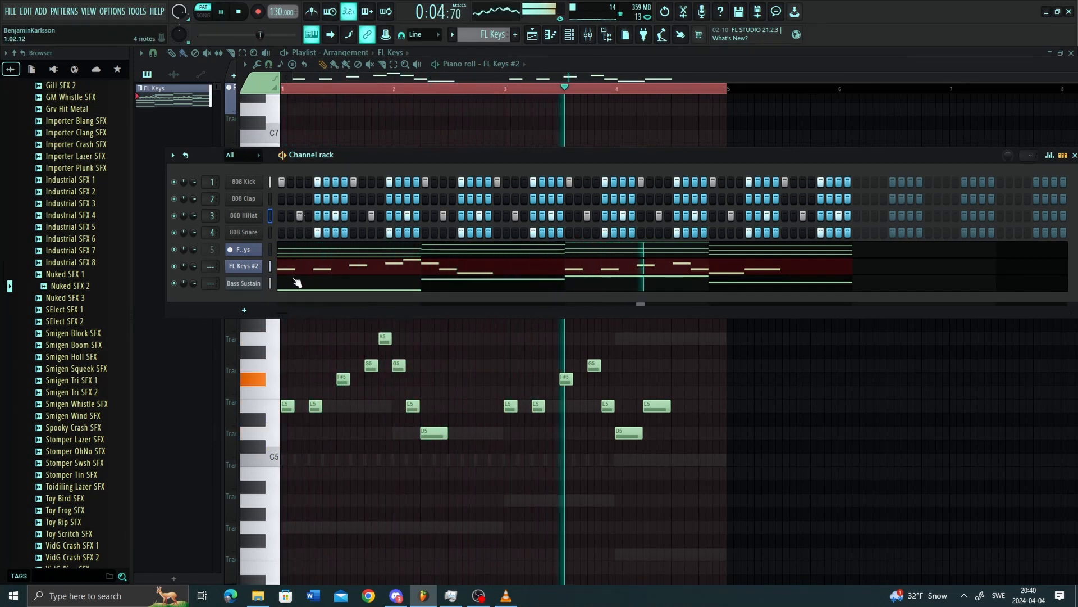
key(space)
key(space)
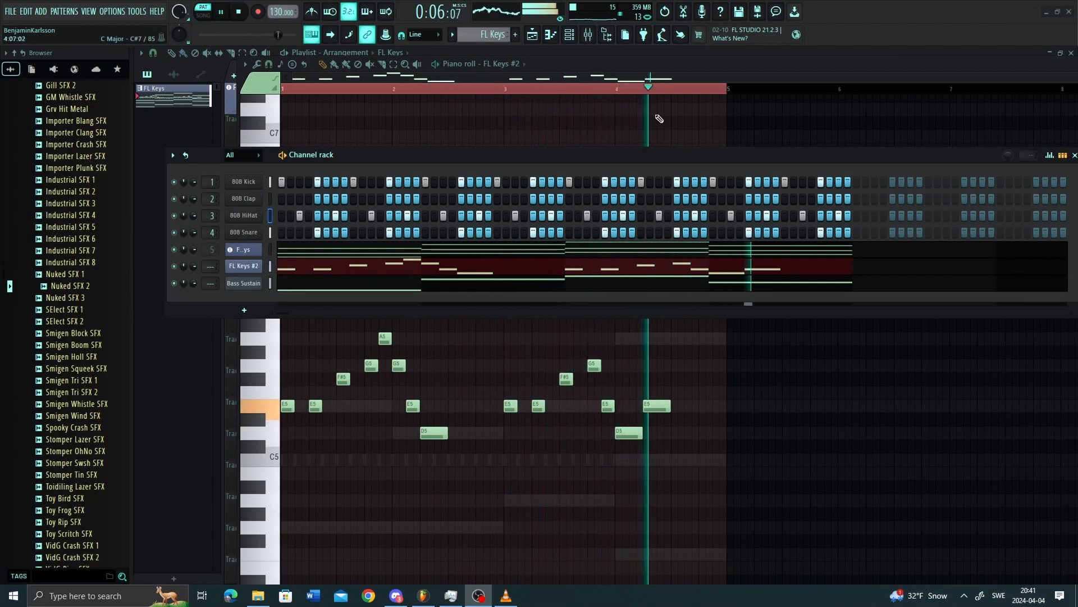
key(space)
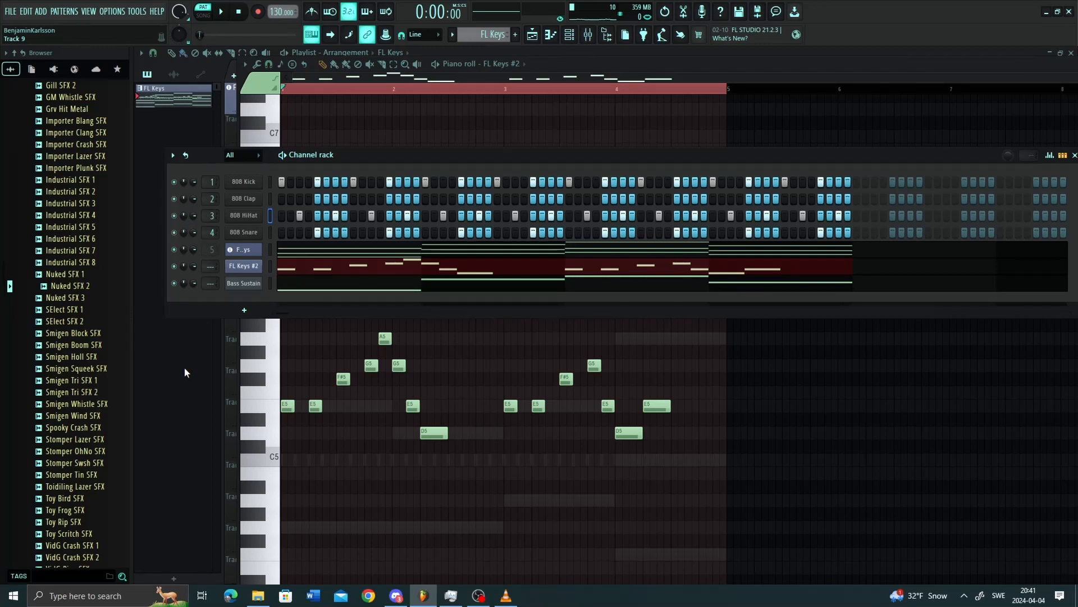
Step: Return to the playlist view and bring up the options of the FL Keys pattern
key(F5)
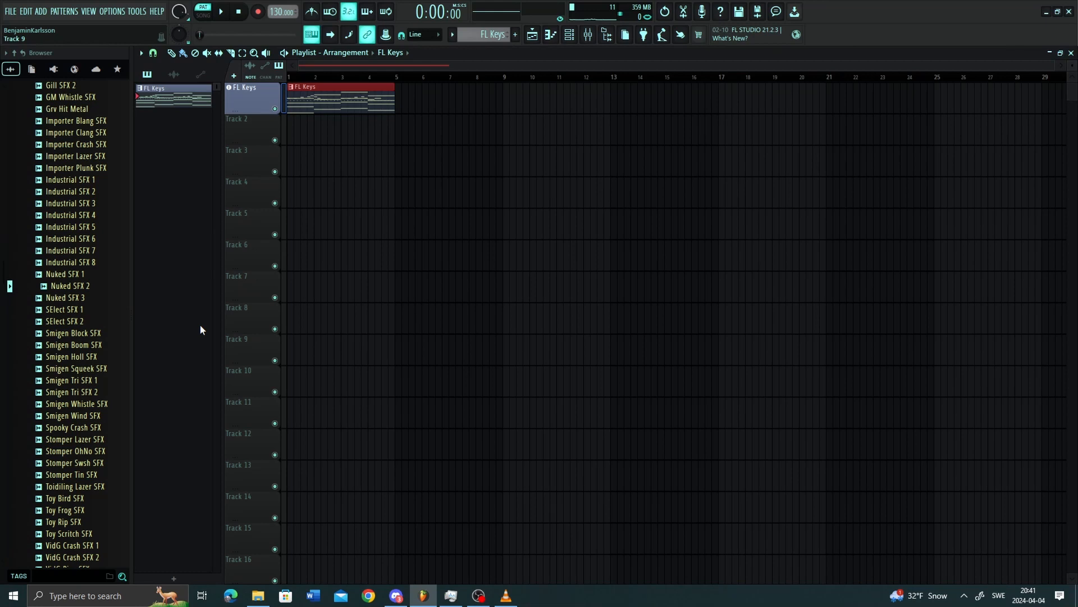
right_click(170, 93)
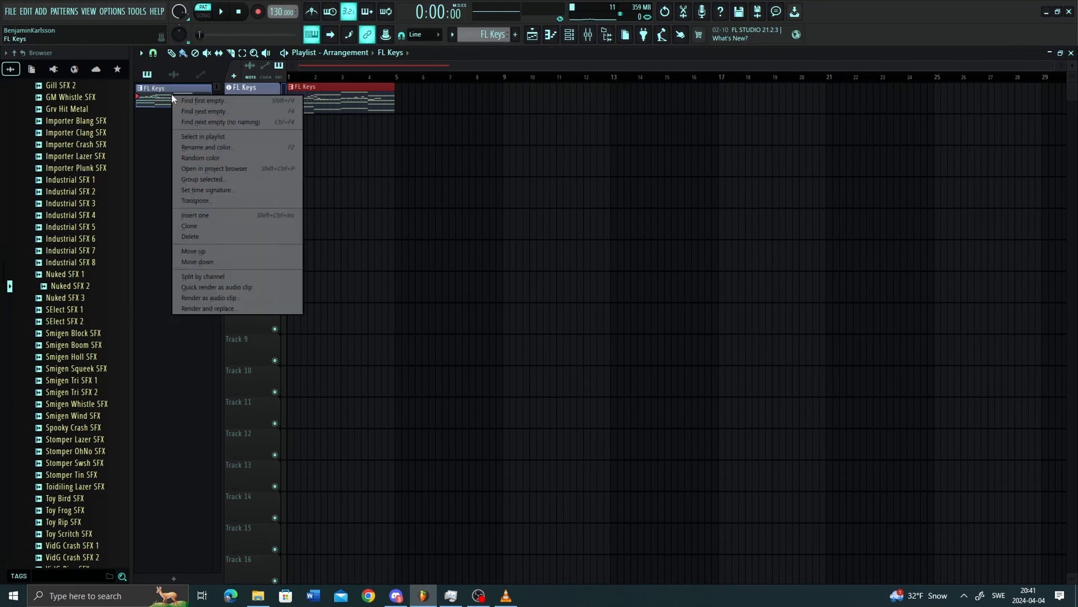
click(234, 180)
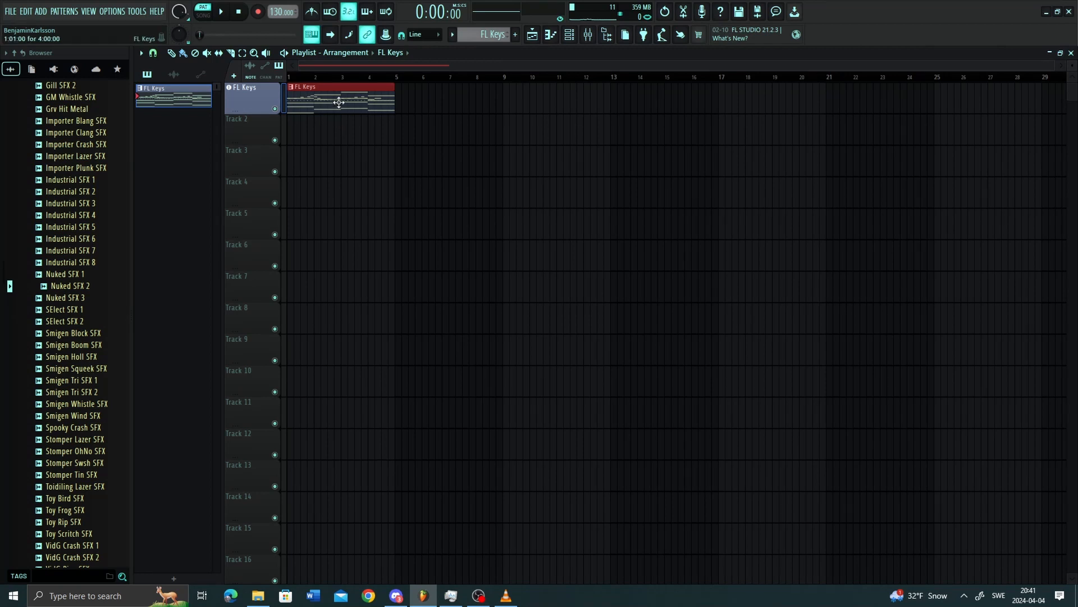
right_click(185, 95)
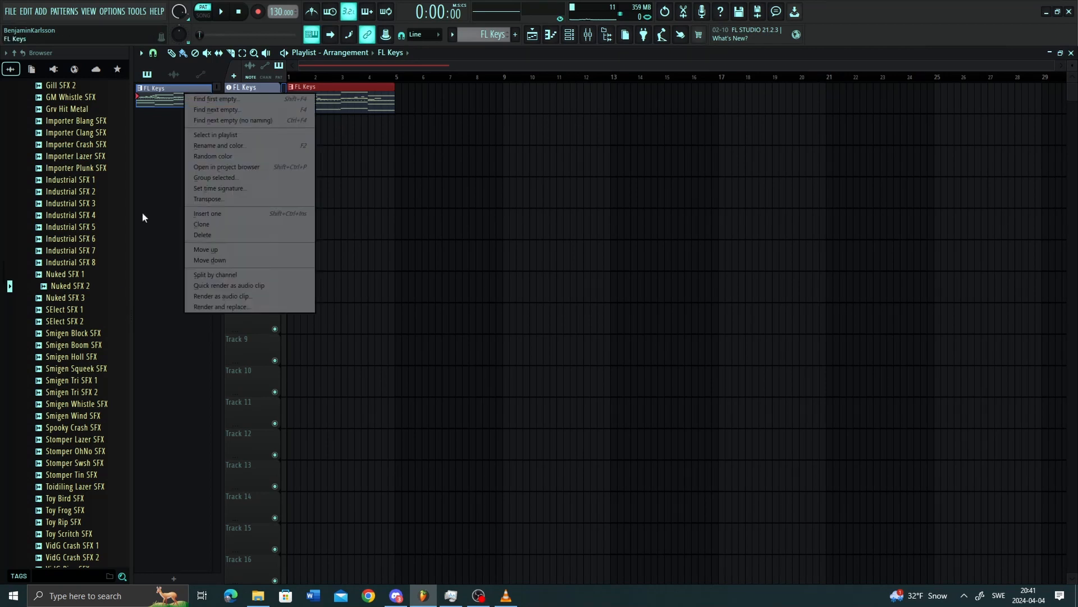
click(169, 187)
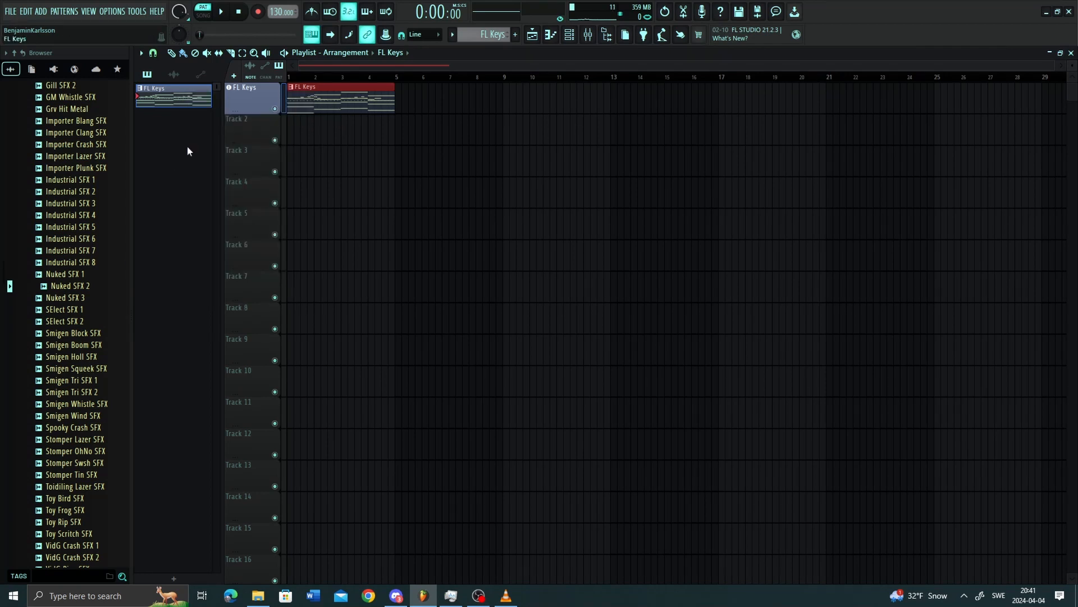
key(F6)
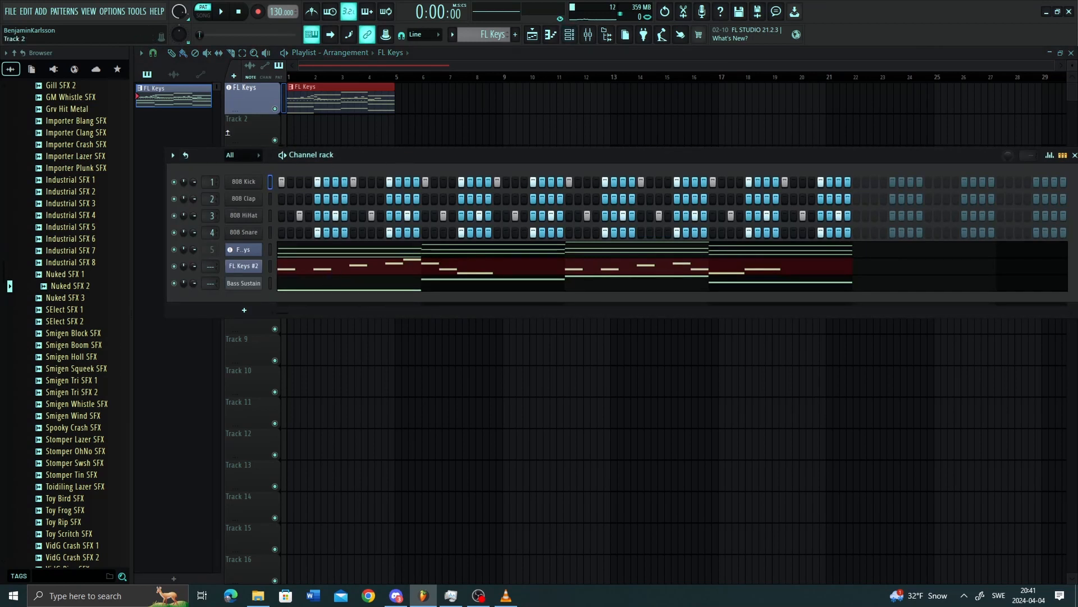
key(F6)
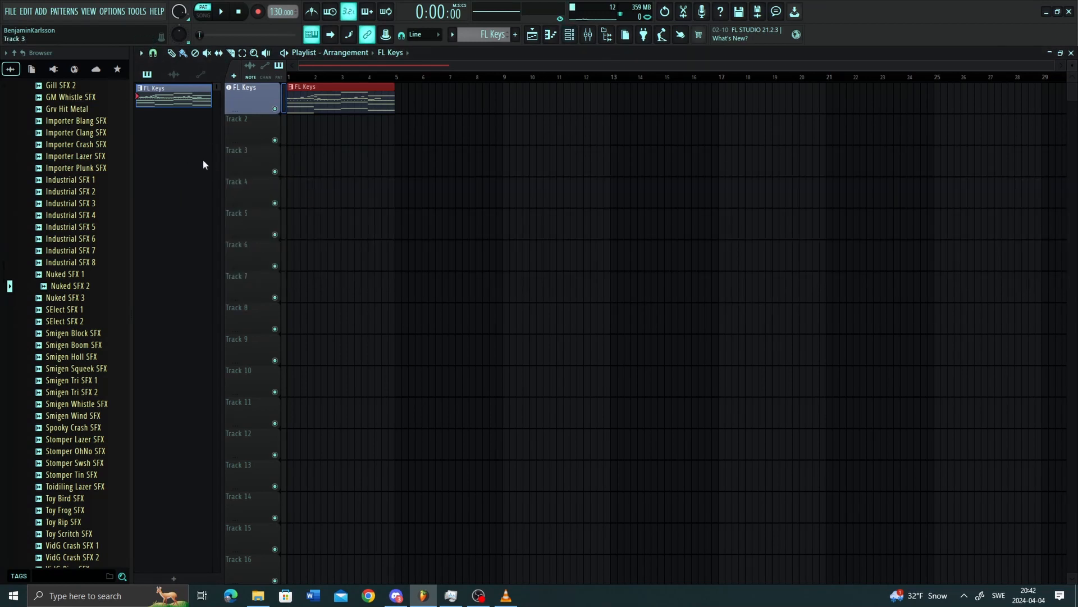
Step: Split the FL Keys pattern by channel and replace the combined clip at bar 1 with the FL Keys - FL Keys chord pattern
right_click(201, 94)
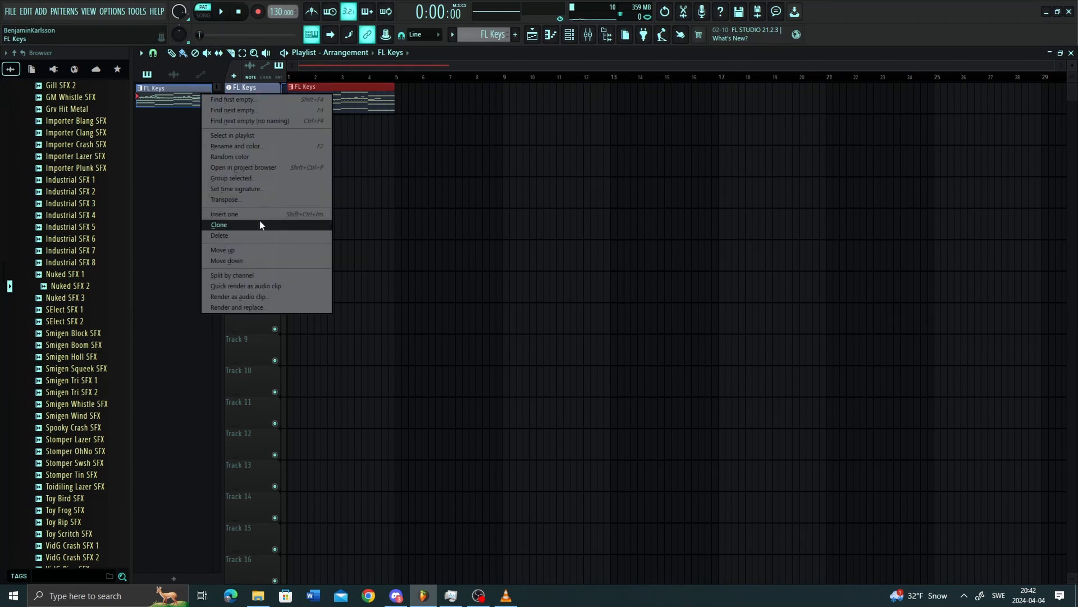
click(283, 278)
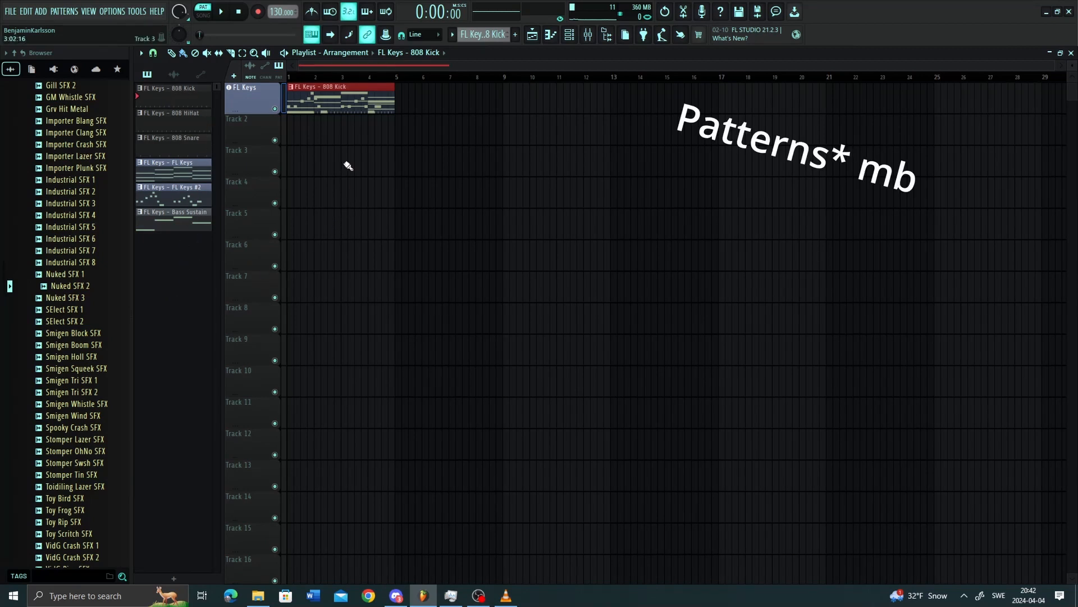
right_click(359, 90)
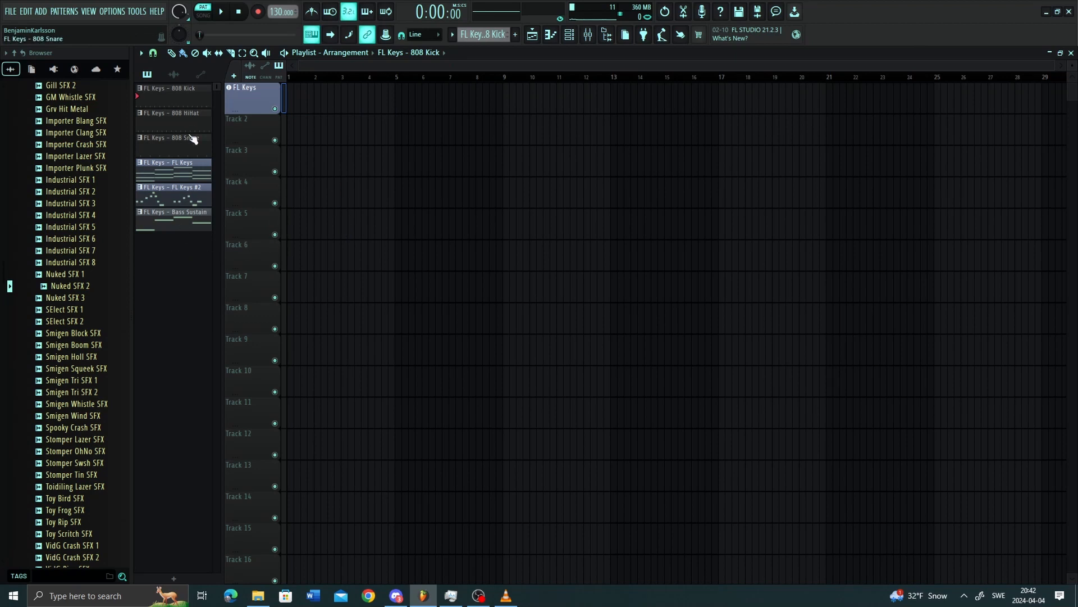
click(200, 171)
click(290, 99)
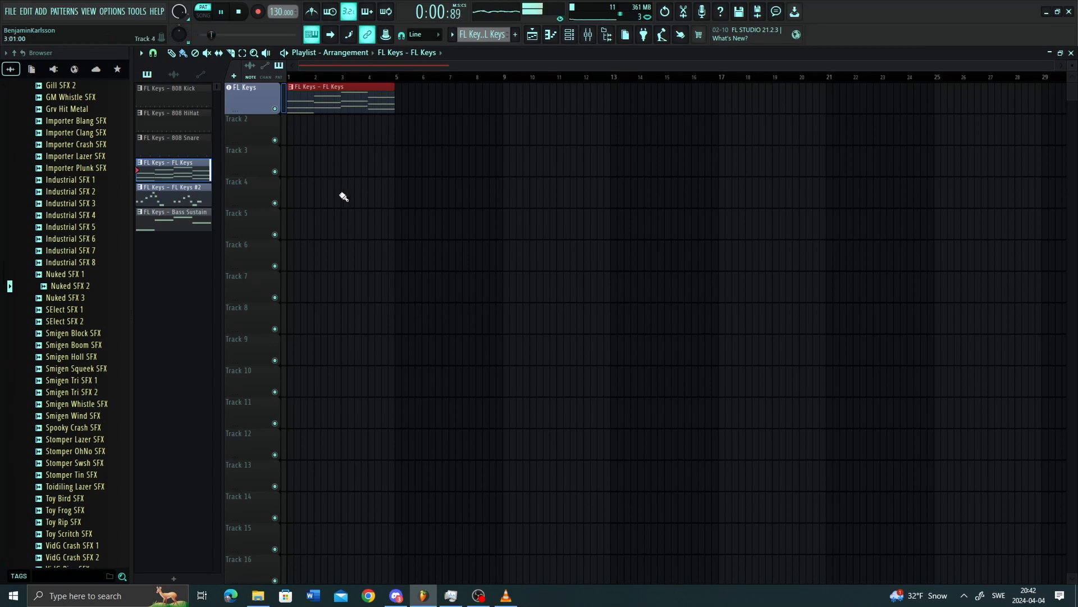
Step: Switch playback to song mode and listen to the chord clip in the playlist, stopping it when done
click(203, 15)
key(space)
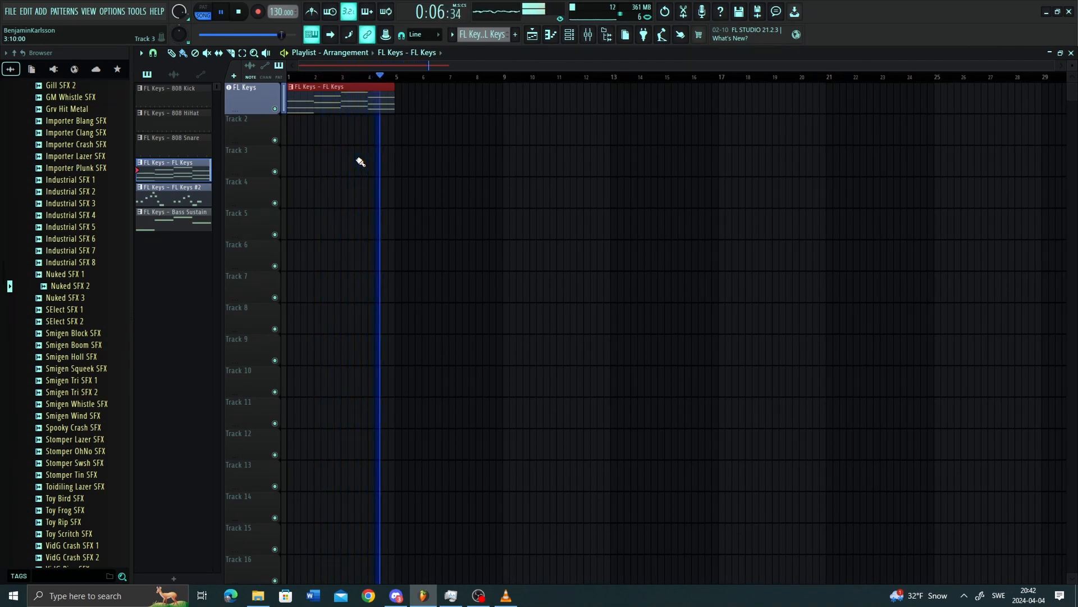
key(space)
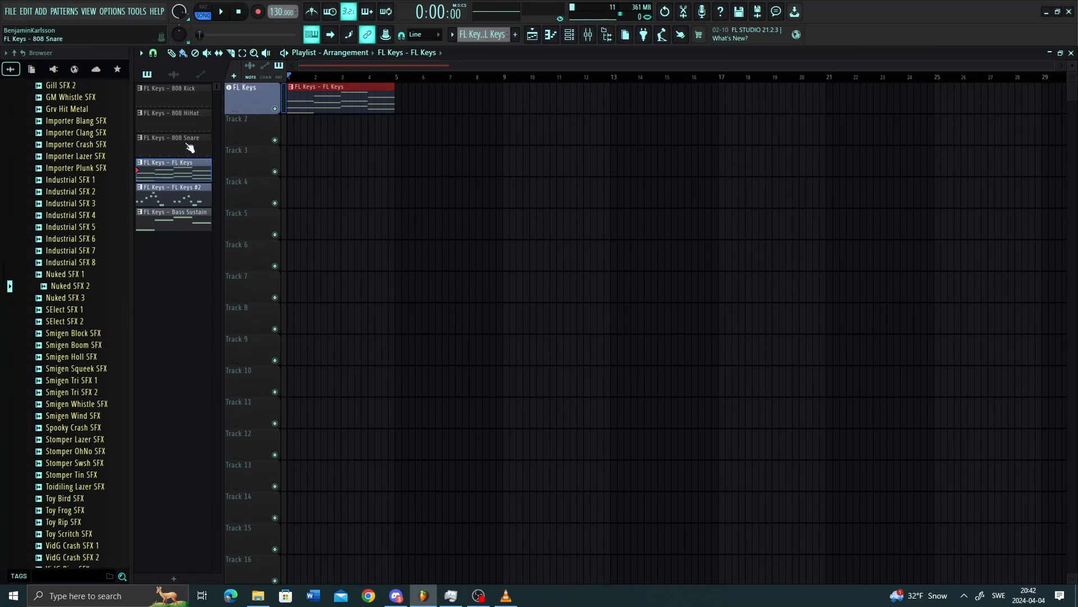
Step: Place the 808 Kick pattern on Track 2 at bar 9 and add FL Keys chord clips on the first track at bars 5 and 9
drag(181, 88, 289, 130)
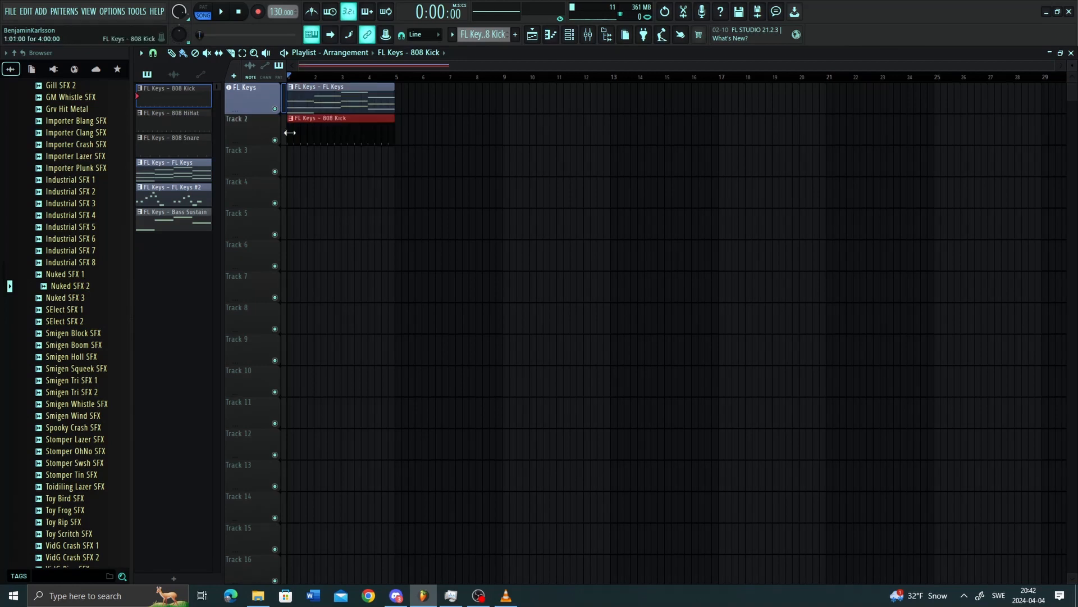
drag(354, 135, 571, 134)
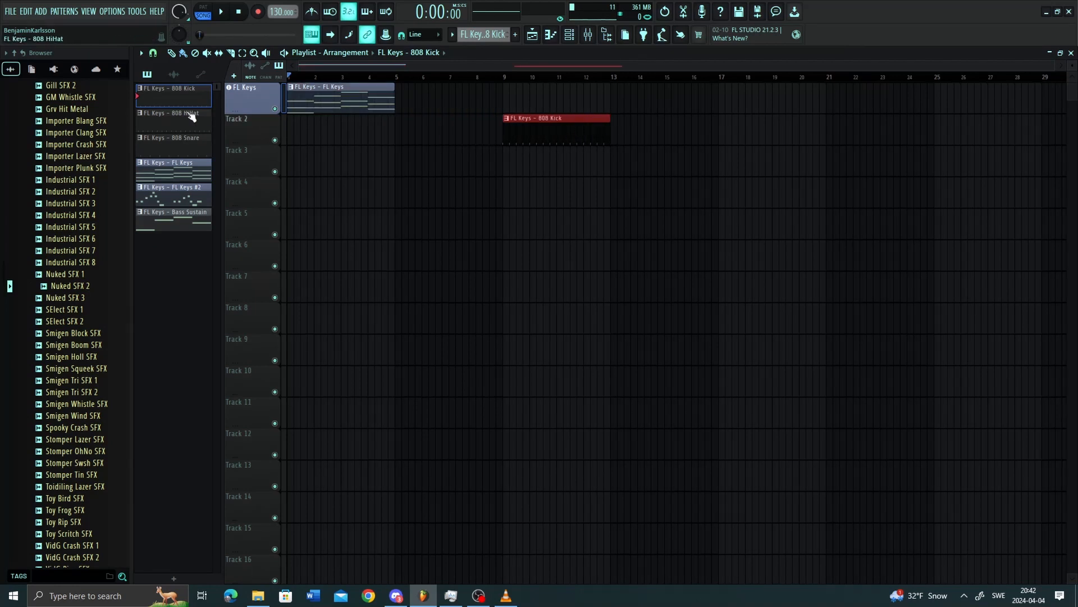
click(182, 168)
click(398, 99)
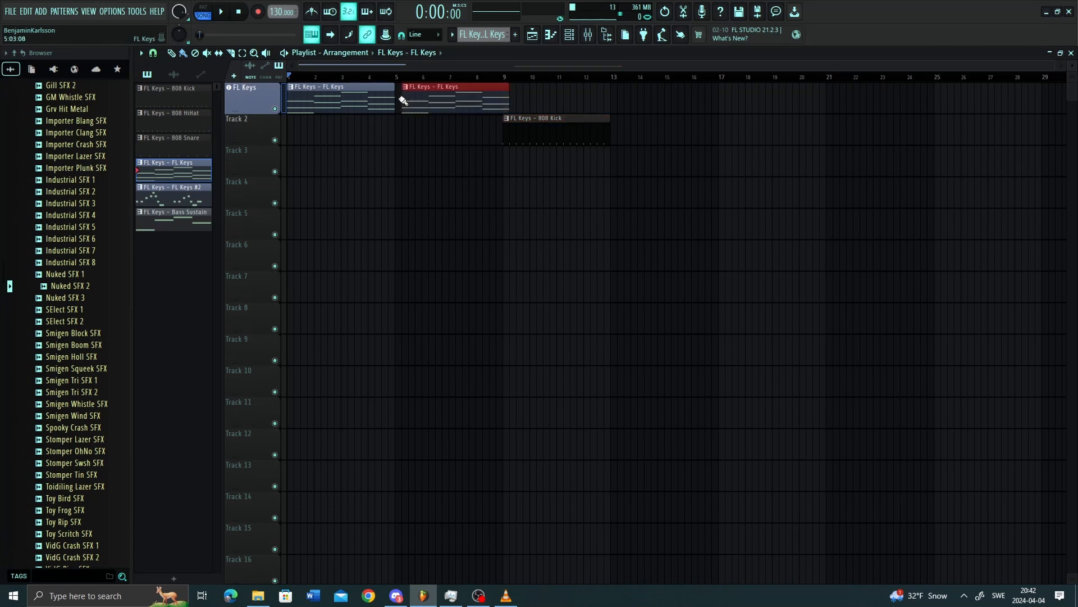
drag(546, 105, 522, 110)
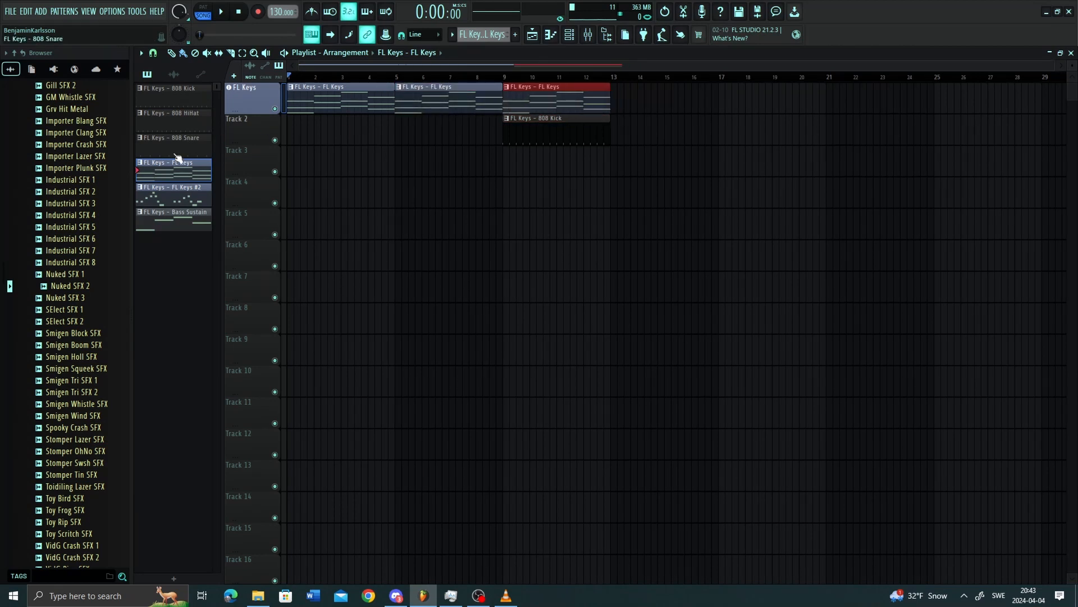
Step: Place Bass Sustain clips on Track 3 at bars 1, 5 and 9, playing back the arrangement to check the bass
drag(183, 223, 395, 163)
key(space)
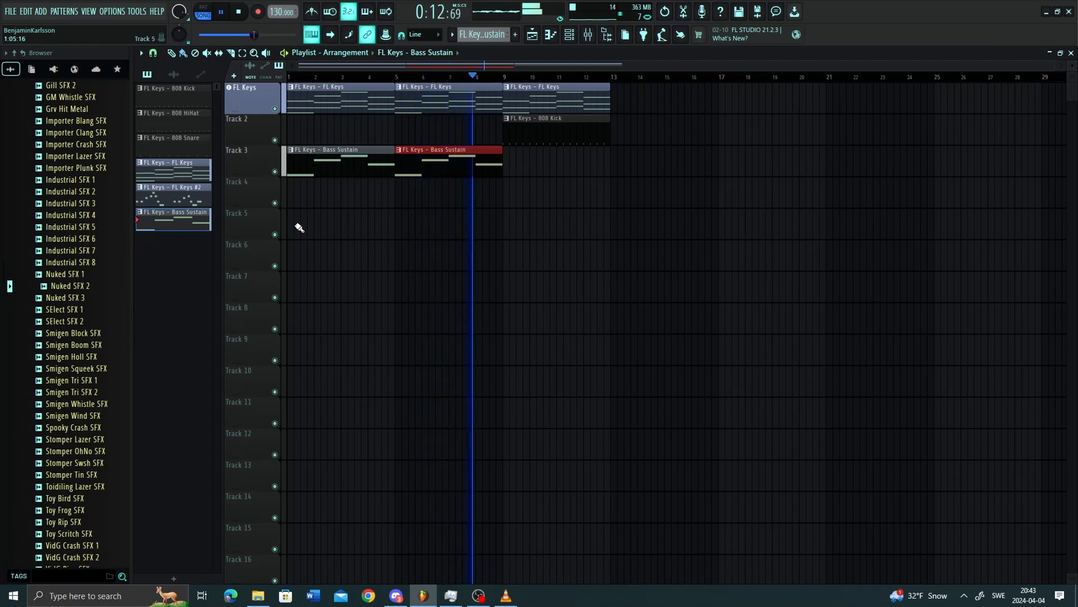
key(space)
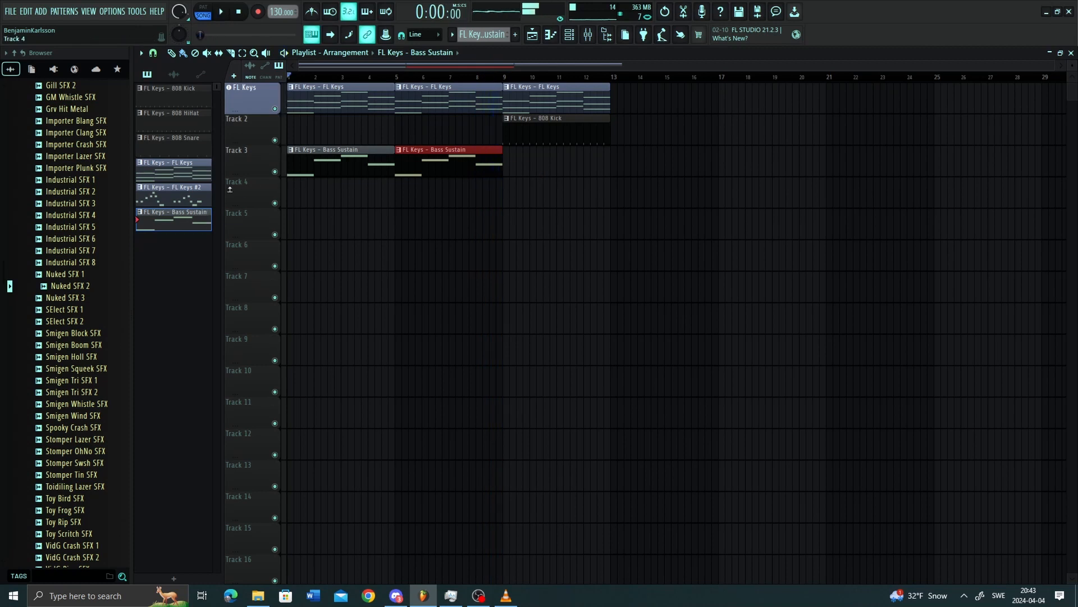
click(530, 165)
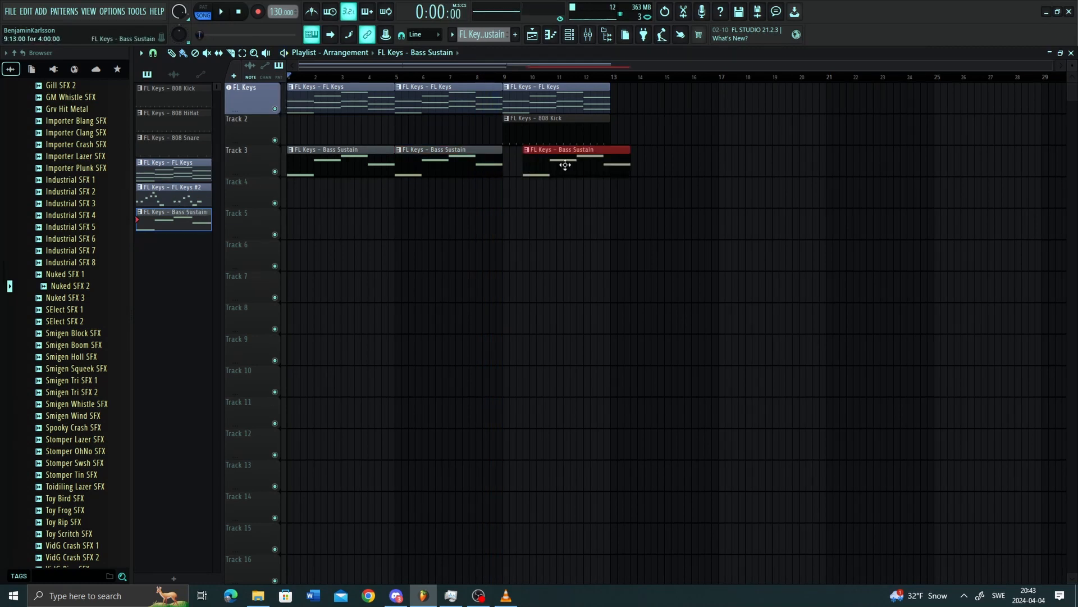
Step: Line up the drums at bar 9, with 808 HiHat on Track 4, the 808 Kick clip moved to Track 5 and 808 Snare on Track 6
click(191, 122)
click(508, 207)
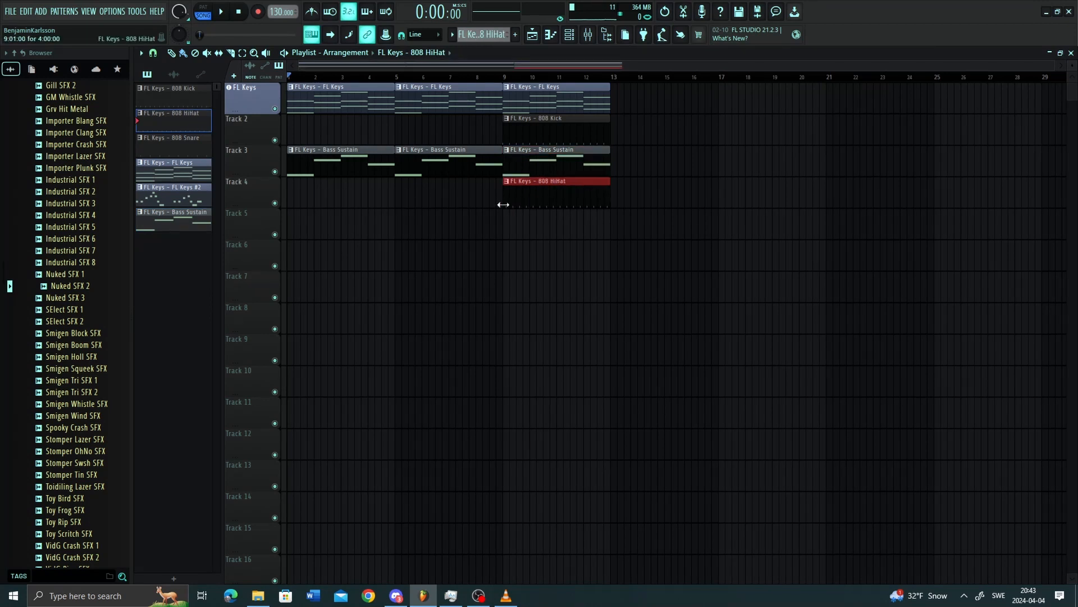
drag(537, 137, 539, 238)
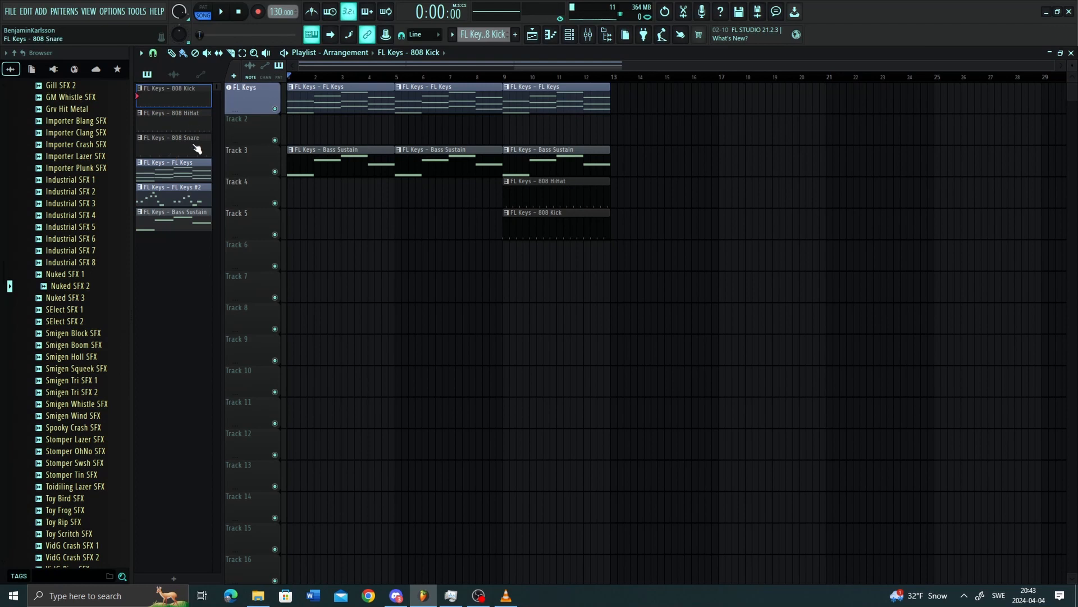
drag(197, 149, 500, 257)
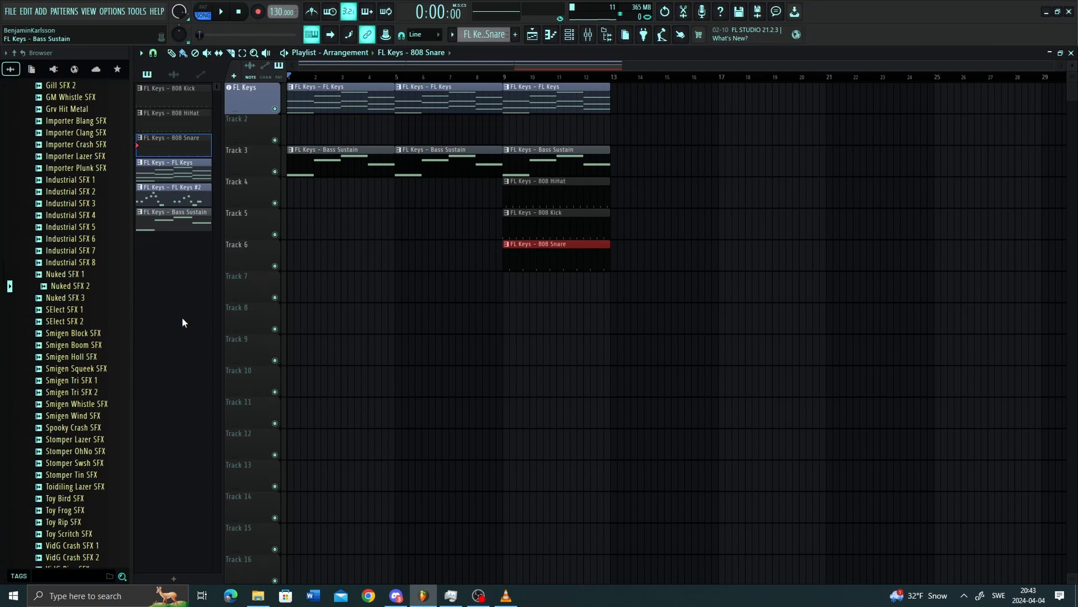
Step: Try adding the Blang SFX 2 sample from the SFX folder as a new channel in the channel rack and undo it
scroll(80, 272, down, 1)
scroll(80, 272, up, 10)
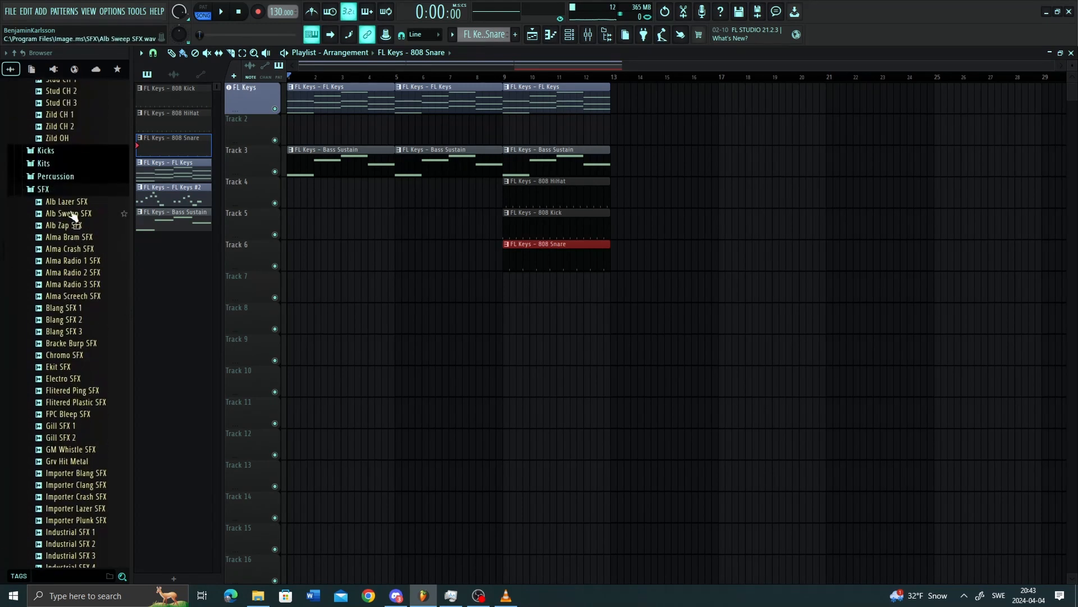
key(F6)
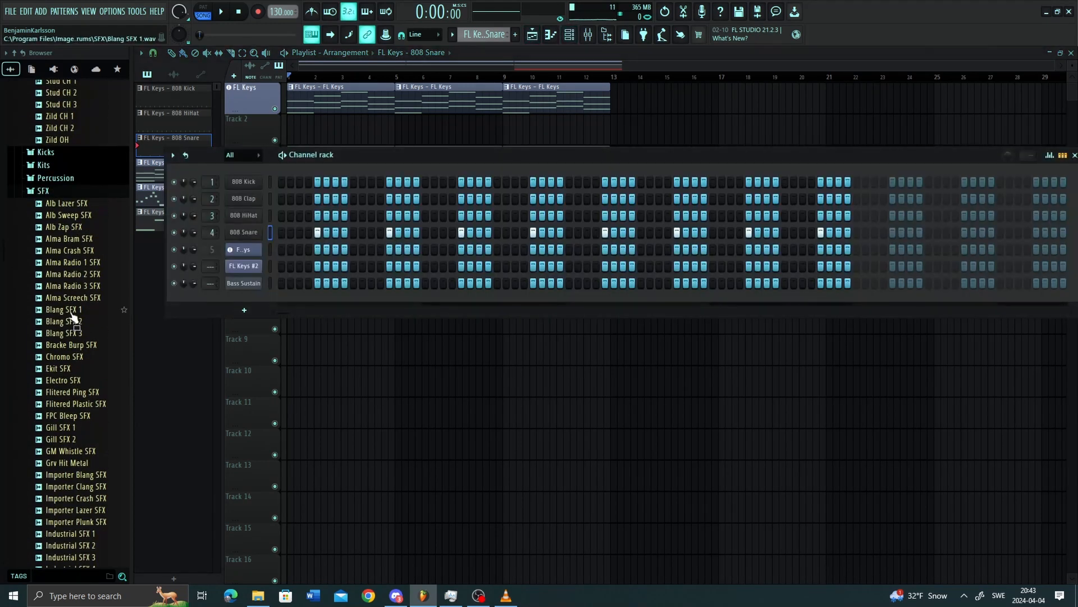
drag(65, 321, 231, 297)
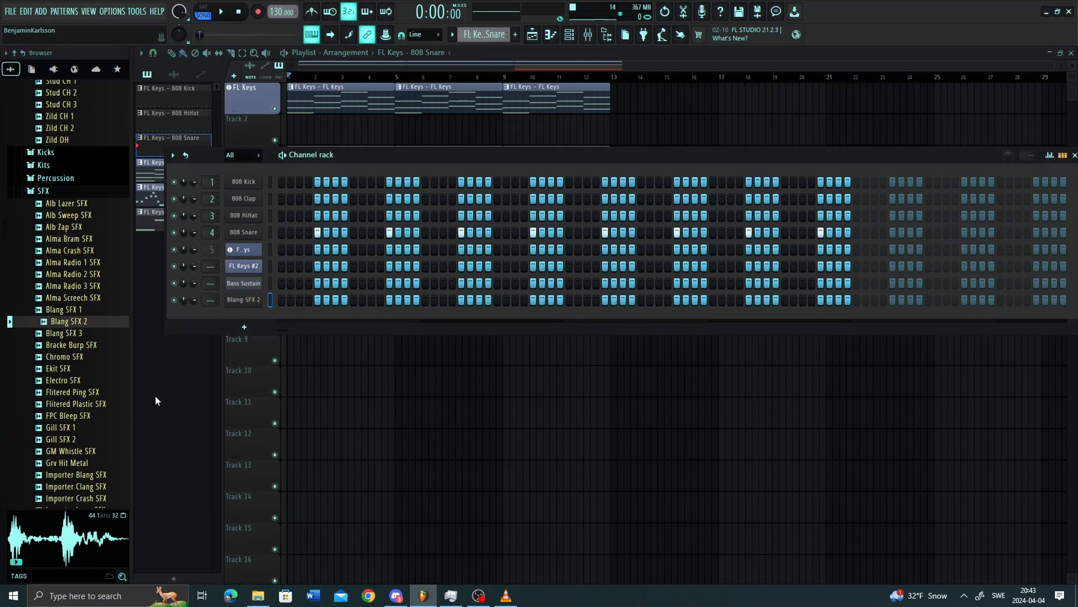
key(ctrl+z)
key(F6)
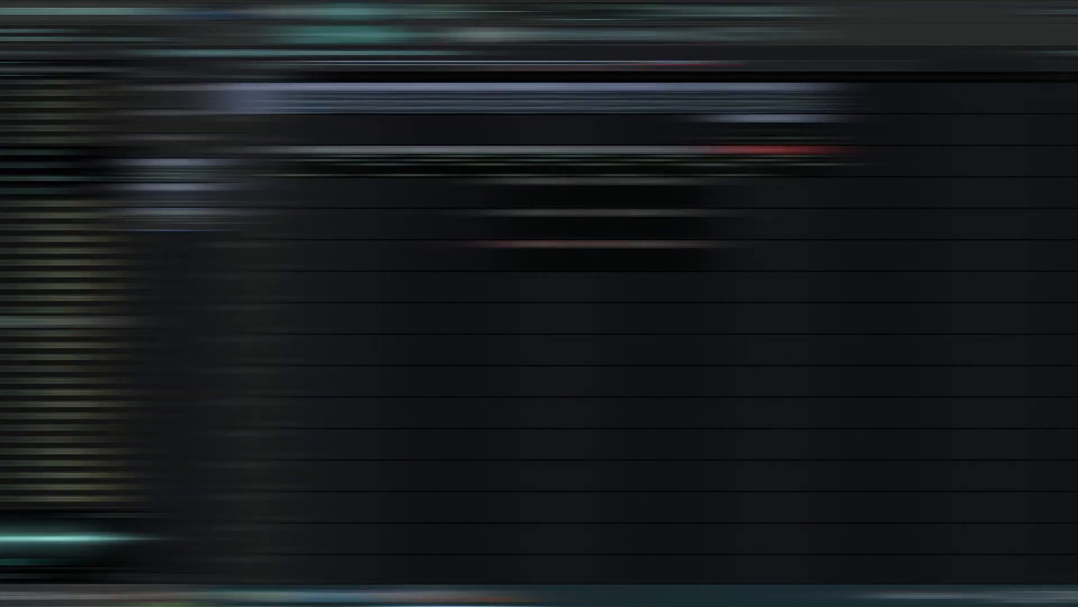
Step: Add an 808 HiHat clip on Track 4 at bar 17 and duplicate the bar 13 kick and snare clips to bar 17
click(696, 192)
click(736, 187)
drag(764, 192, 745, 201)
drag(725, 302, 650, 212)
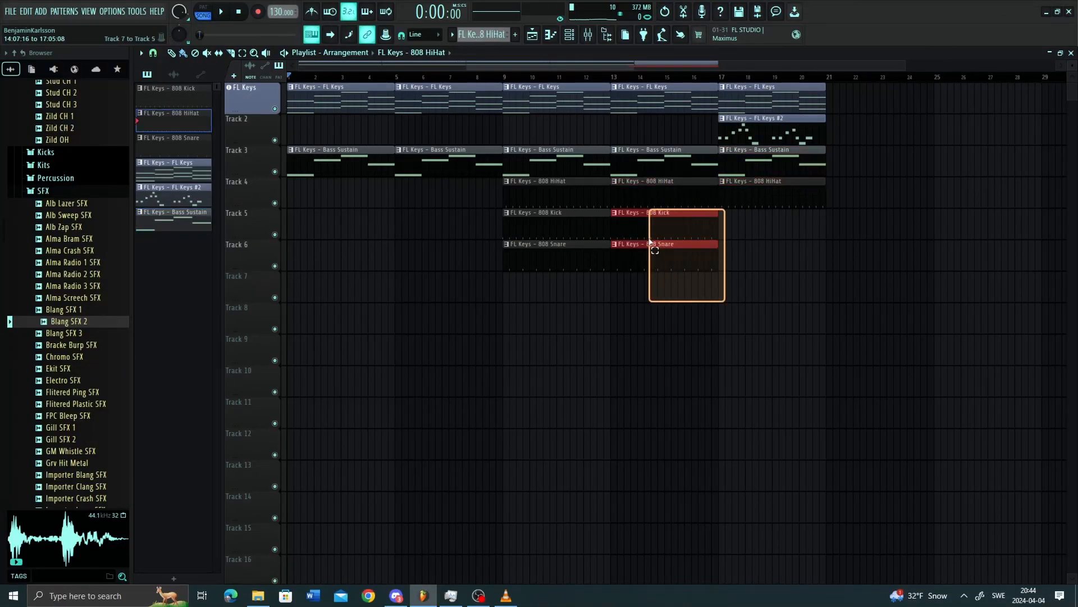
scroll(649, 239, down, 1)
key(ctrl+b)
scroll(695, 313, up, 1)
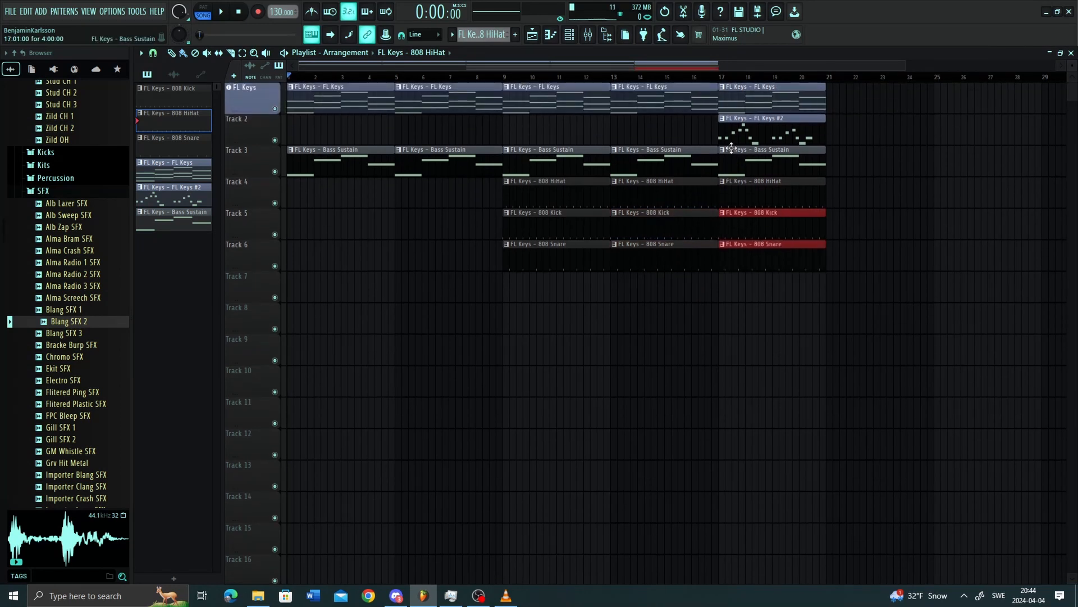
Step: Select all clips starting at bar 17 across the six tracks and duplicate them to bar 21
click(883, 392)
right_click(883, 392)
drag(811, 366, 755, 76)
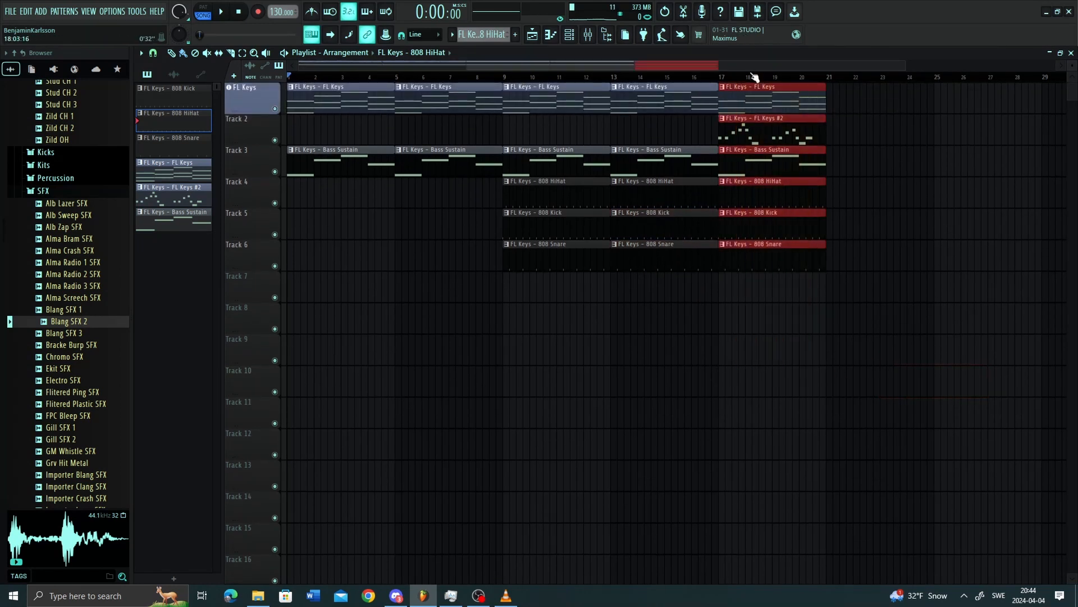
key(ctrl+b)
Step: Play back the whole arrangement from bar 1, following the playhead through the last clips, and stop it
key(space)
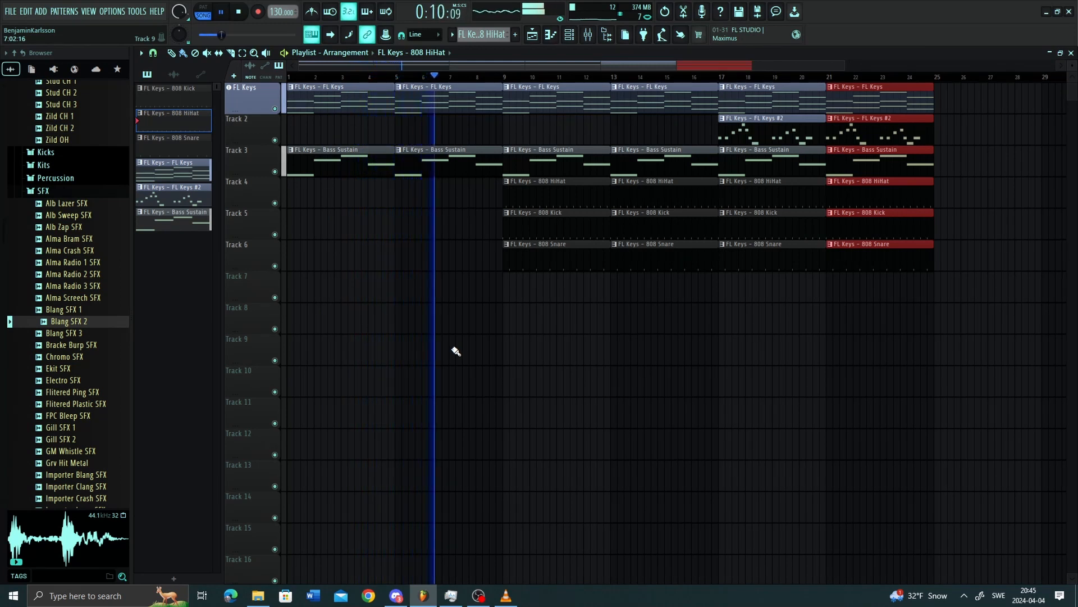
drag(583, 365, 558, 368)
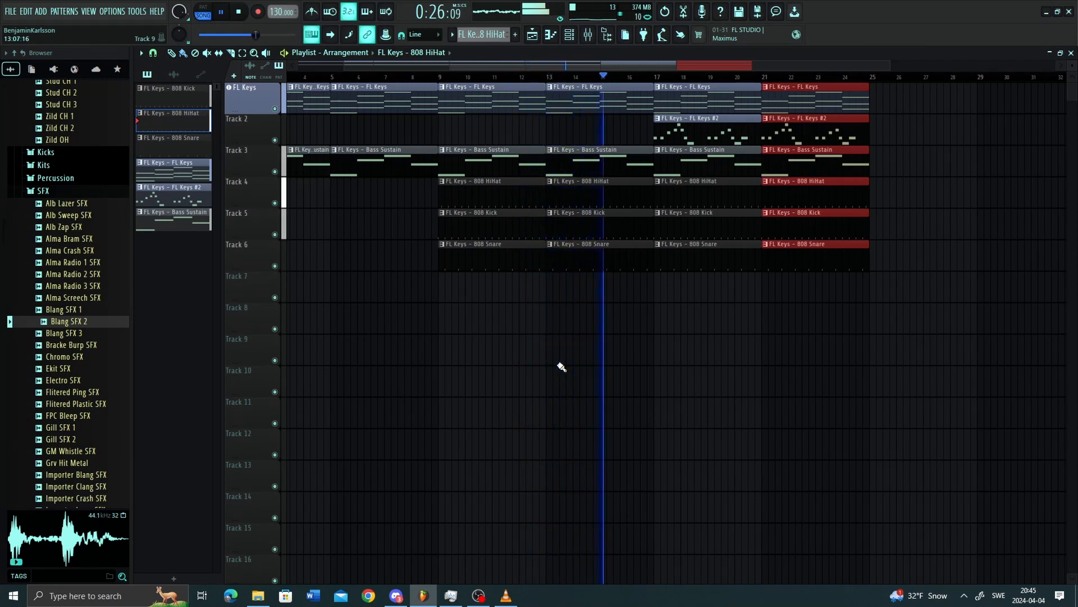
drag(646, 355, 539, 345)
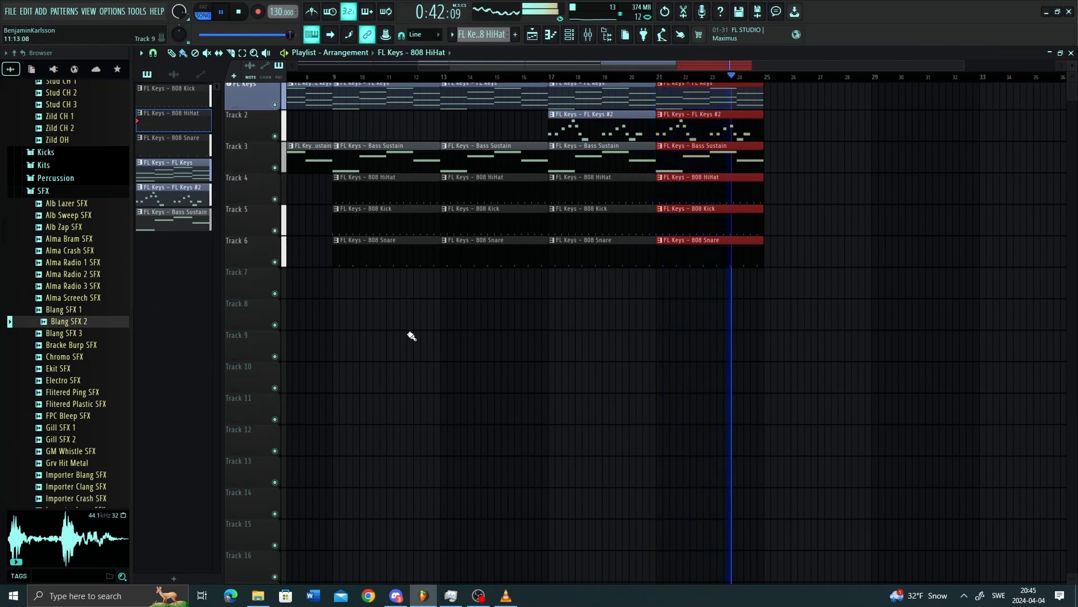
key(space)
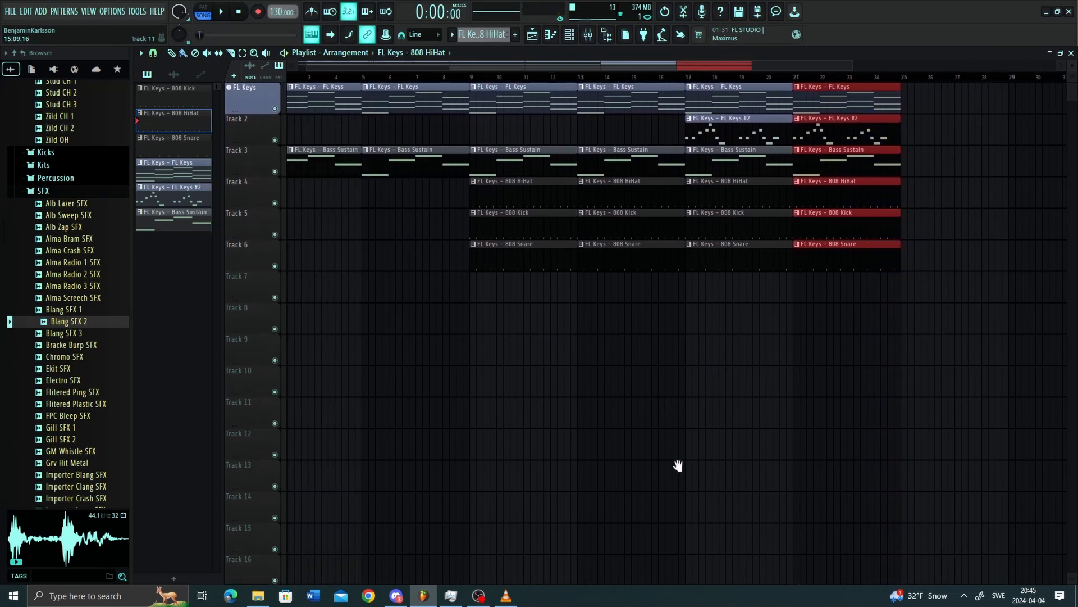
scroll(429, 361, down, 1)
ctrl+scroll(436, 276, down, 2)
ctrl+scroll(404, 284, up, 1)
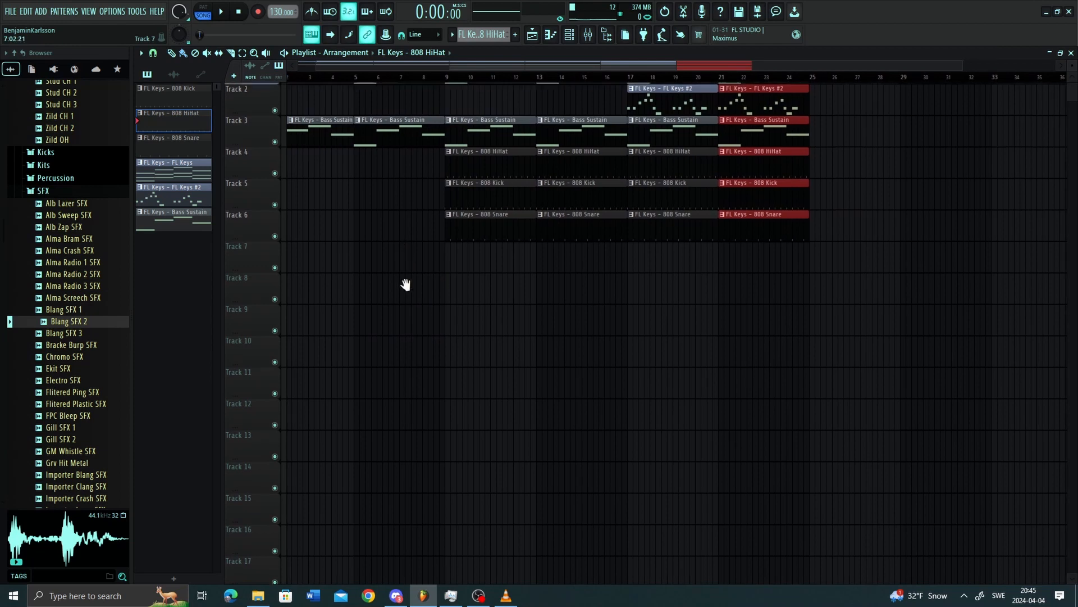
scroll(433, 354, up, 1)
ctrl+scroll(438, 359, up, 3)
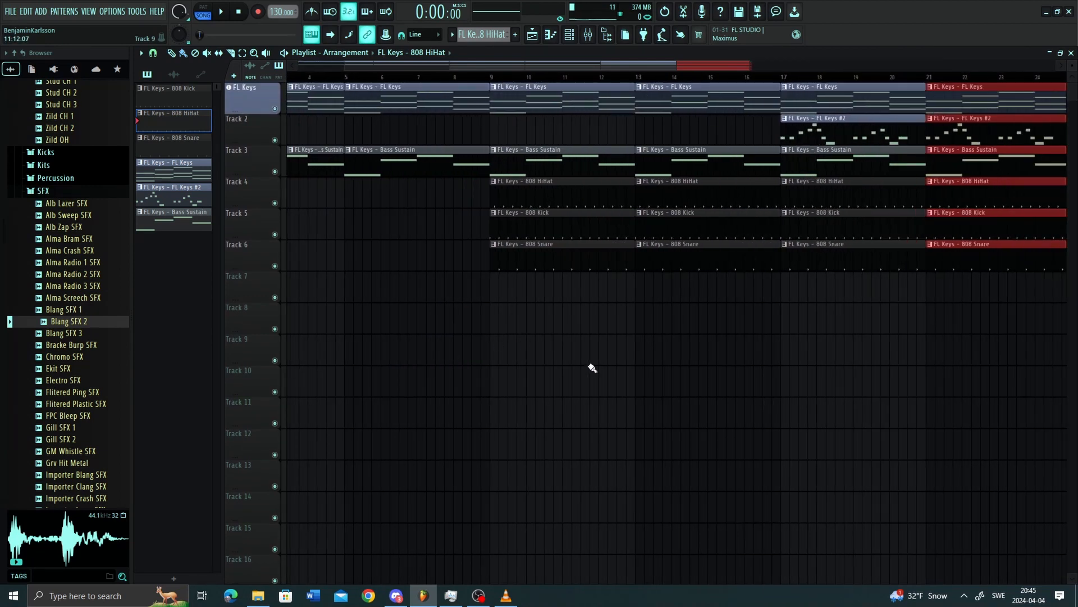
drag(592, 369, 373, 376)
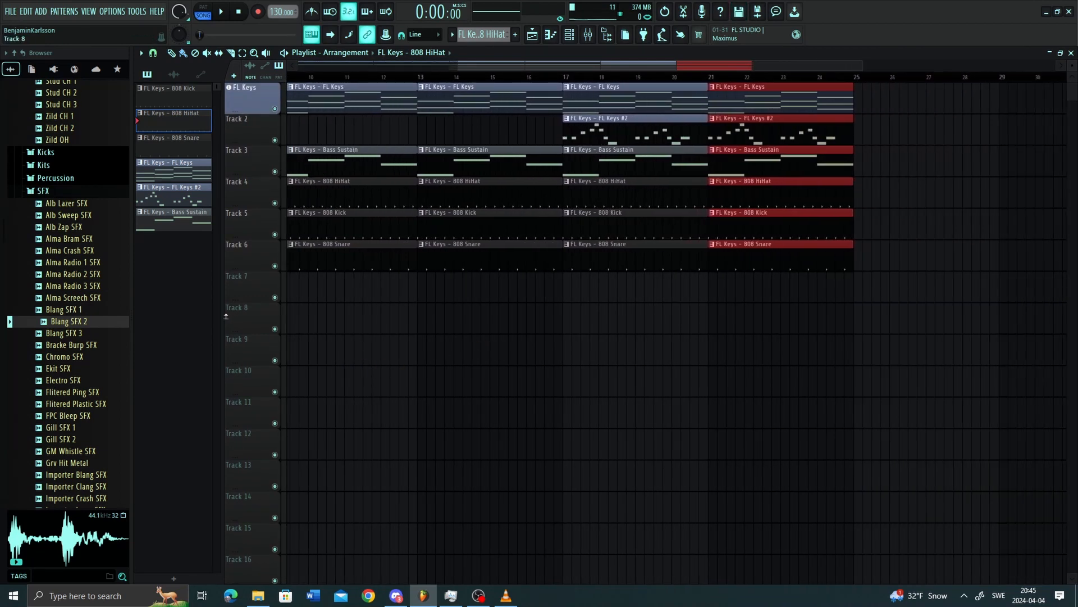
drag(404, 342, 721, 389)
ctrl+scroll(618, 349, down, 2)
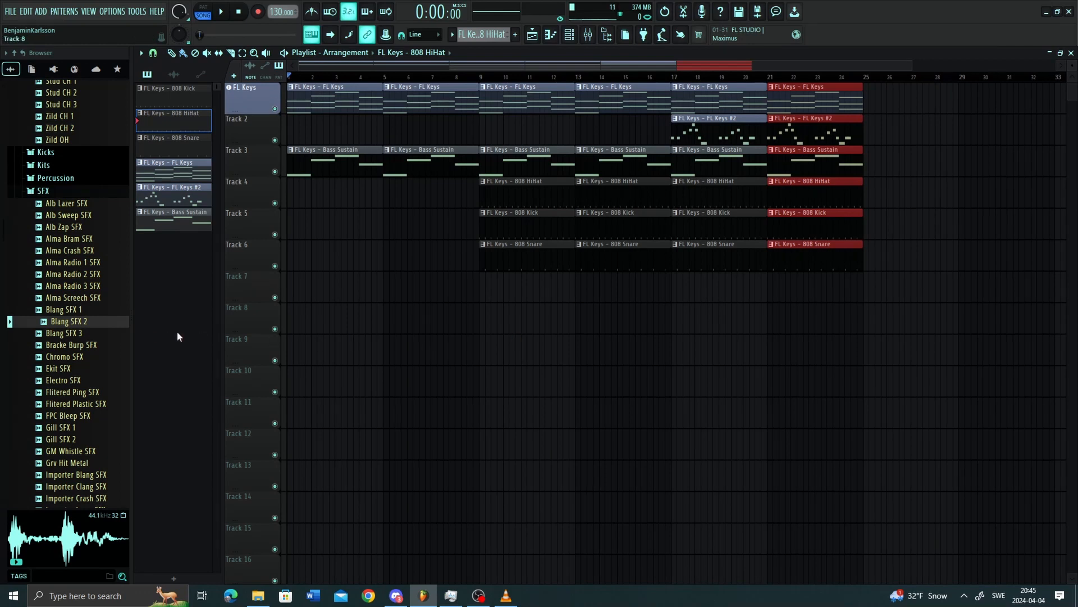
Step: Clear the clip selection and bring up the mixer and channel rack to view the current channel routing
click(407, 310)
right_click(408, 310)
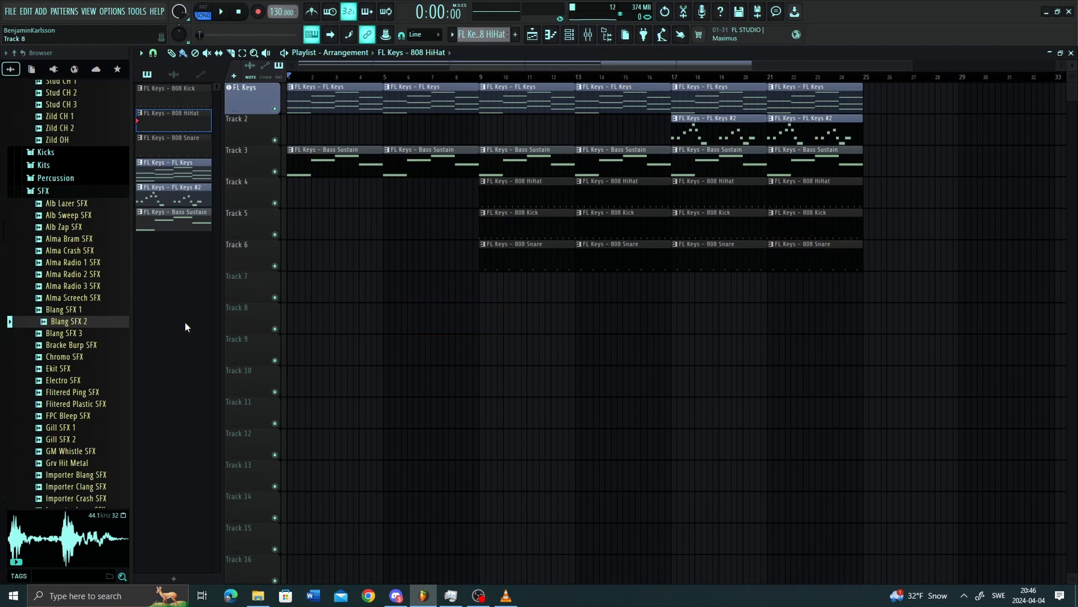
key(F9)
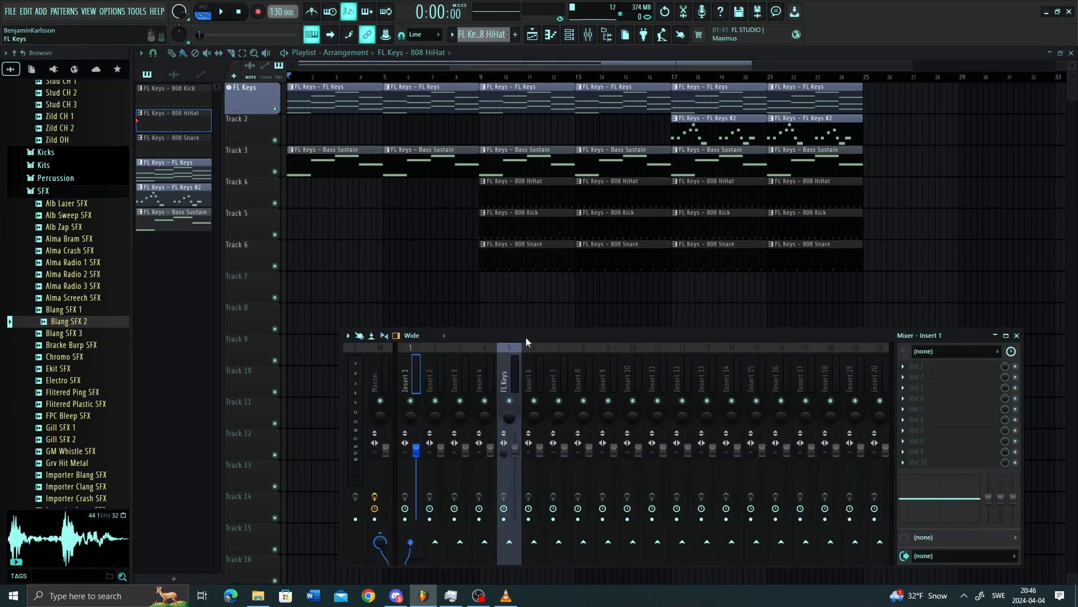
drag(526, 337, 515, 307)
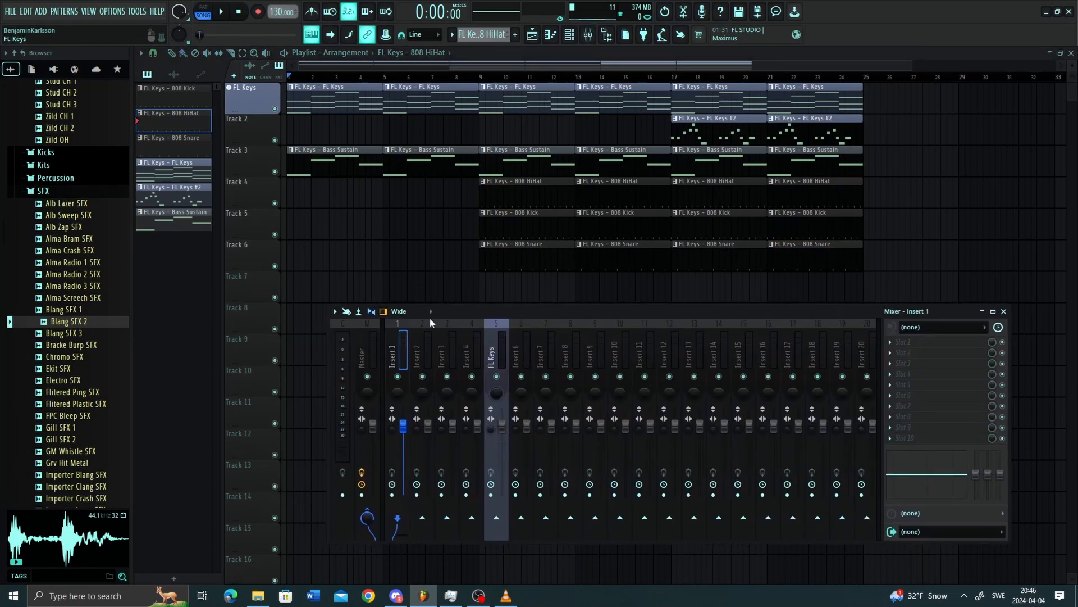
key(F6)
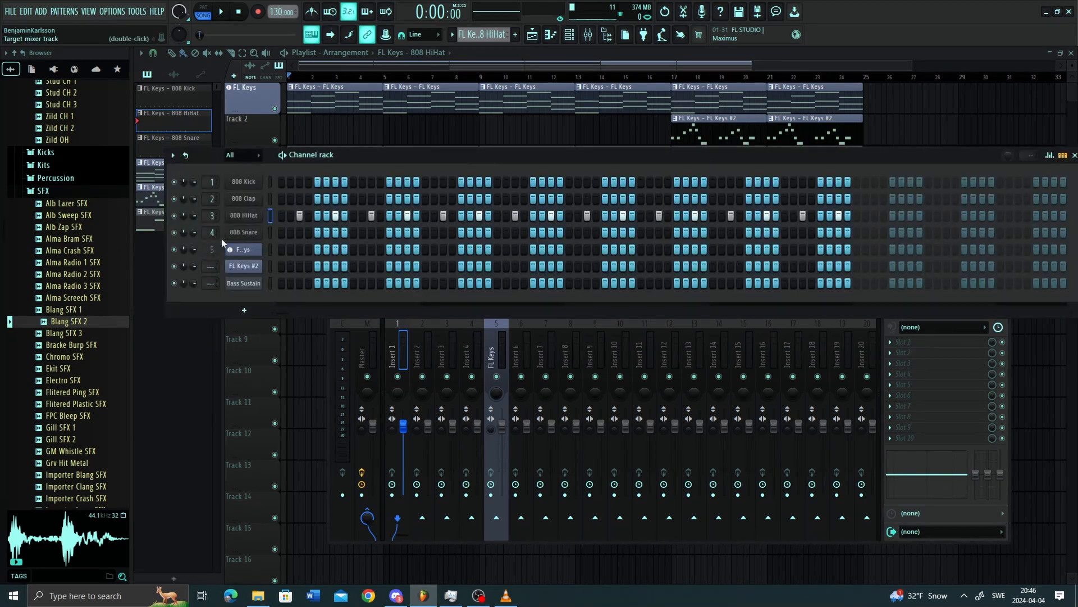
click(174, 104)
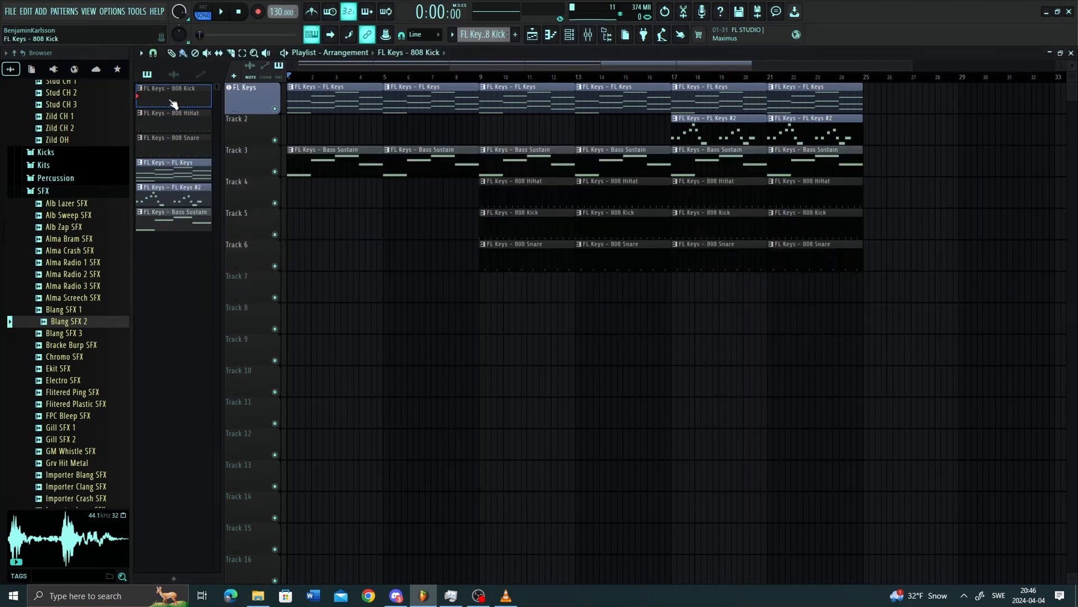
Step: Select the FL Keys #2 pattern and route the FL Keys #2 channel to mixer track 6
click(192, 194)
key(F9)
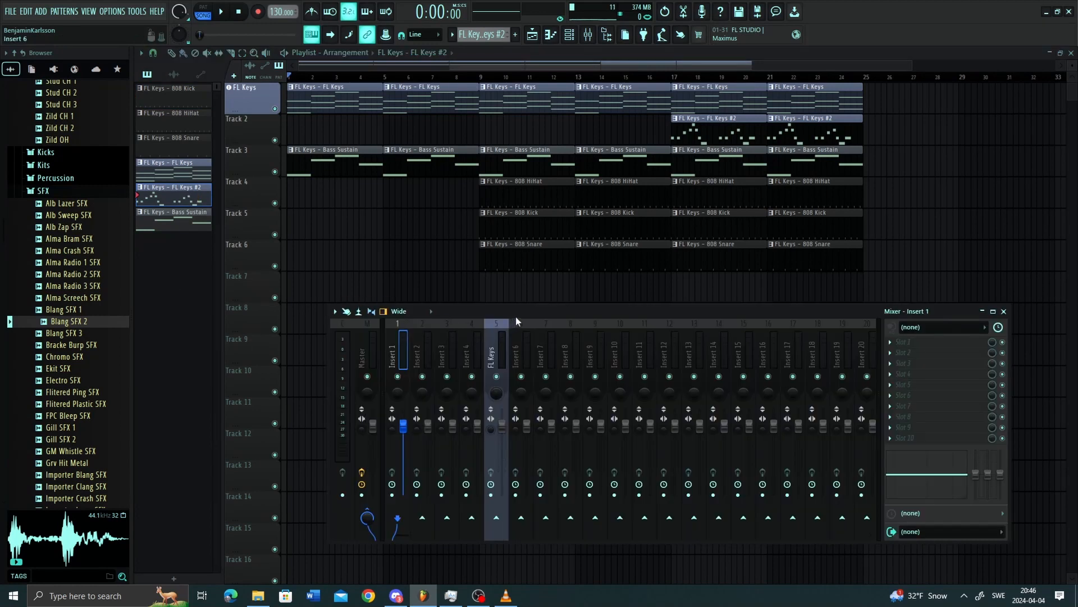
drag(528, 312, 514, 314)
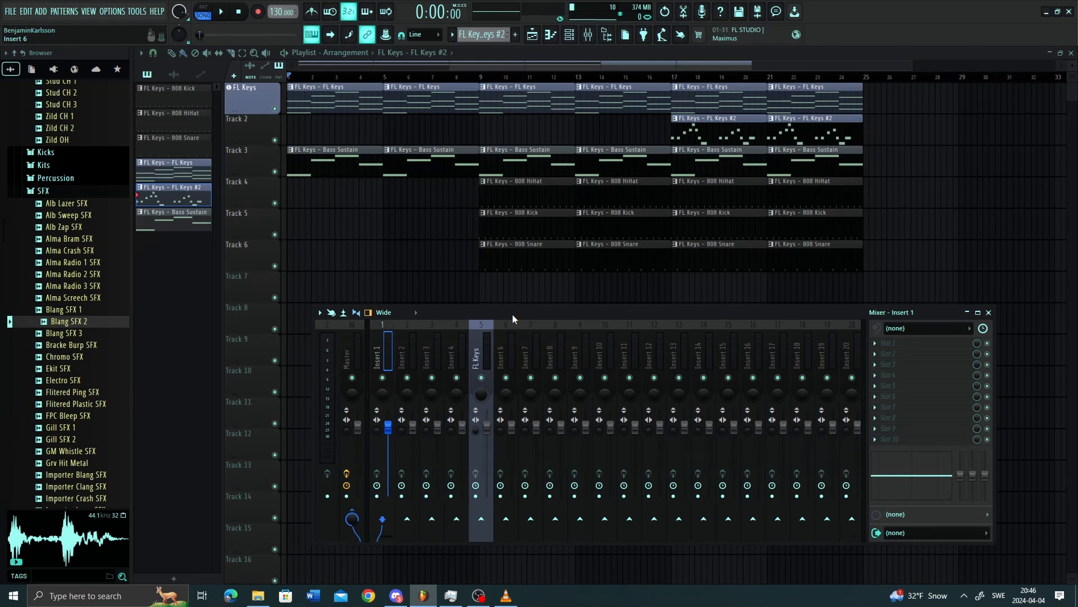
scroll(228, 162, down, 1)
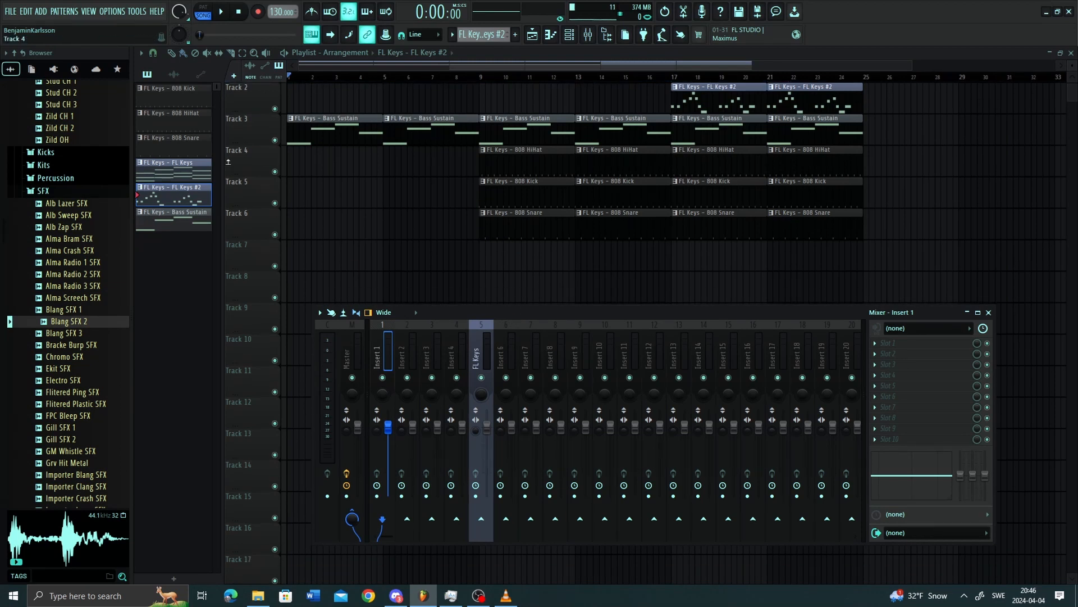
double_click(178, 194)
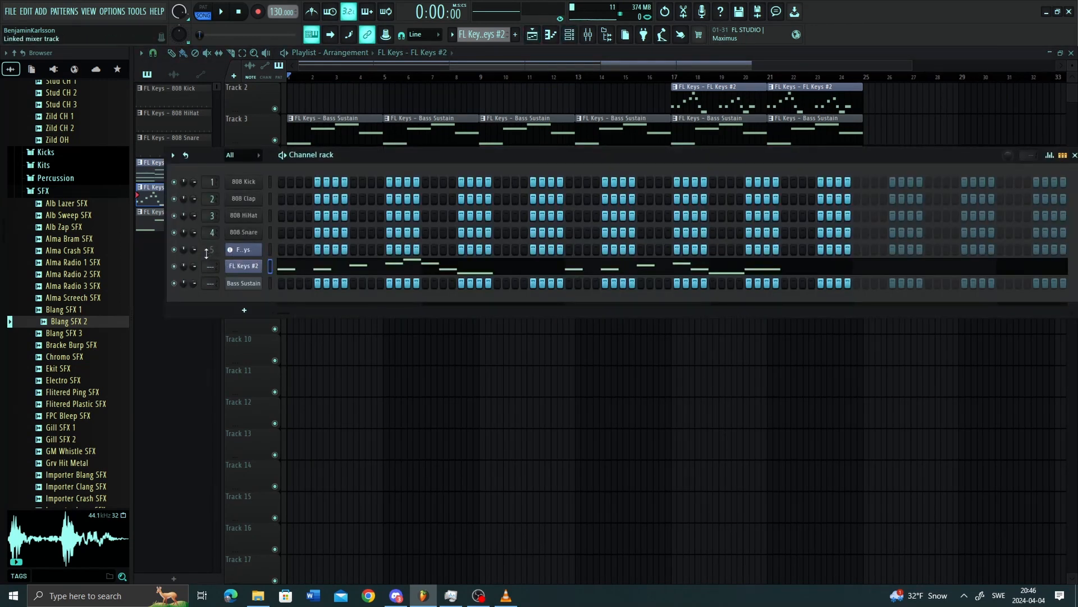
click(241, 251)
click(250, 268)
click(215, 308)
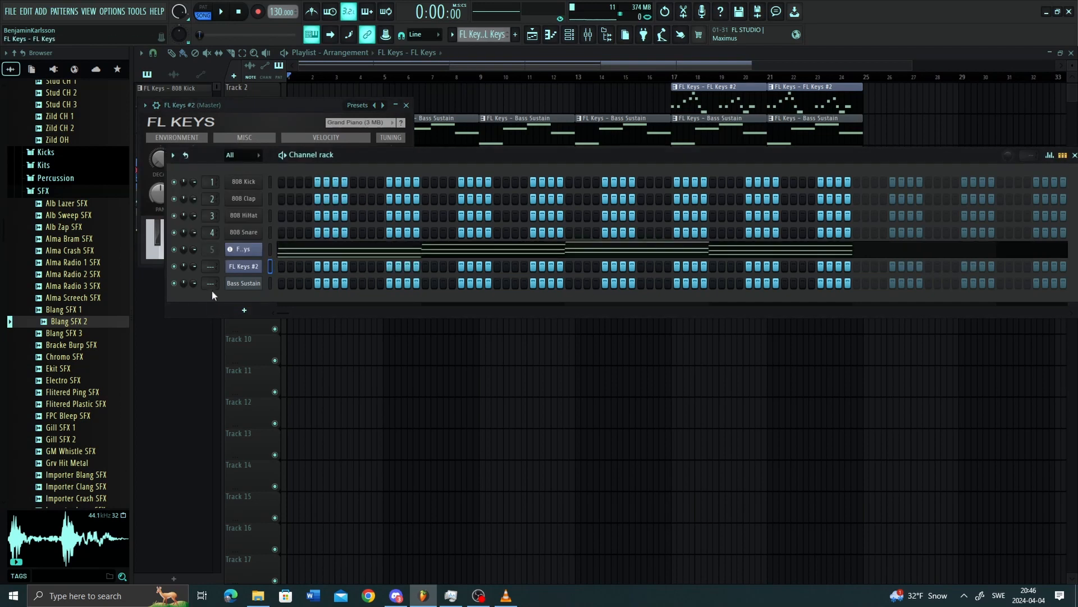
drag(207, 267, 206, 266)
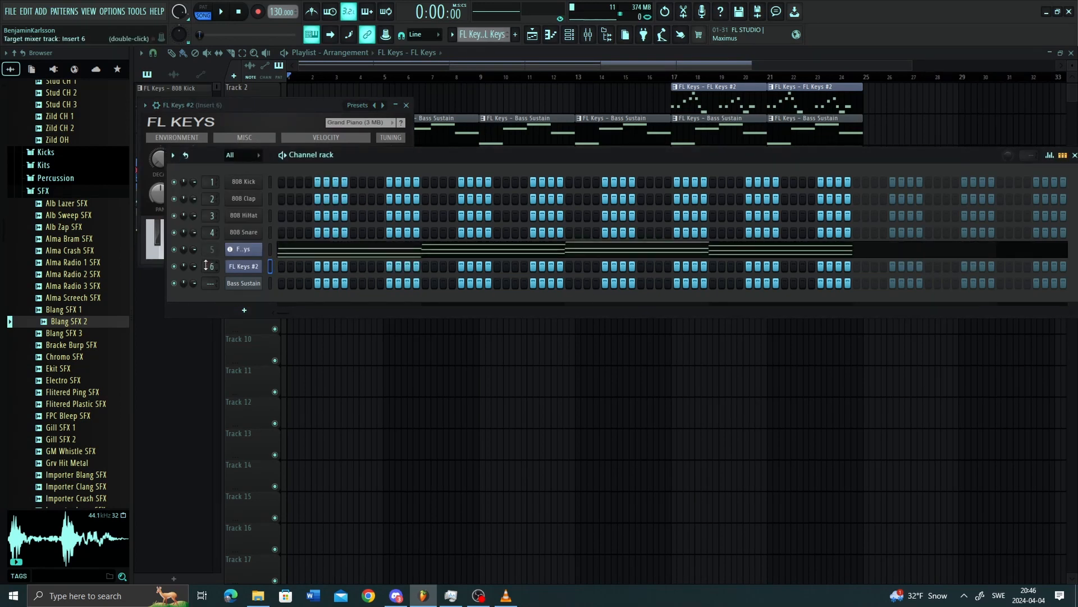
click(192, 375)
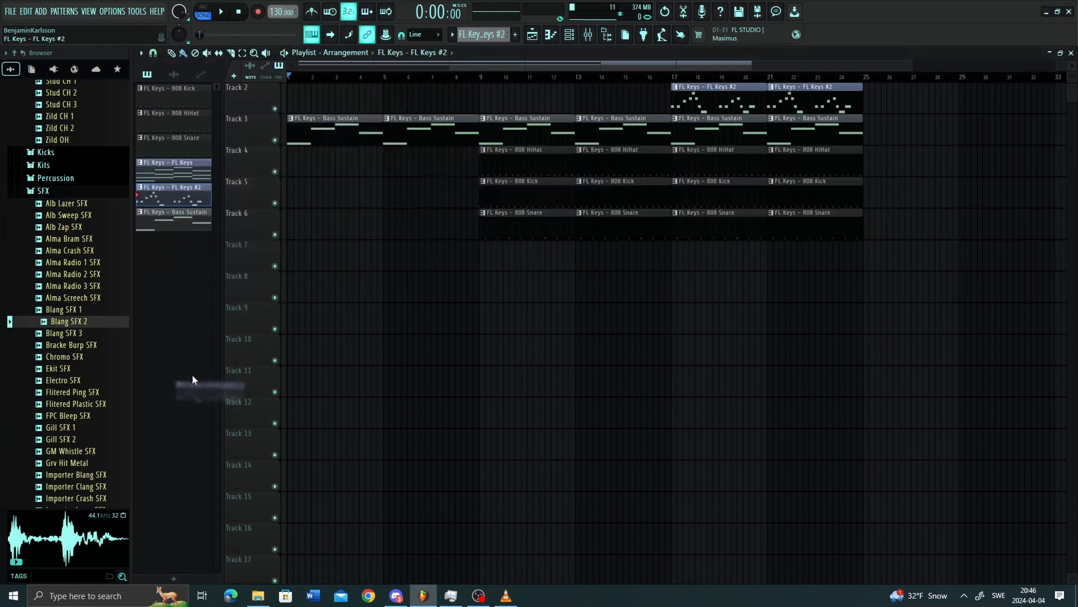
Step: Load Fruity Reeverb 2 into the first effect slot of mixer Insert 6 and slightly lower its dry level
key(F9)
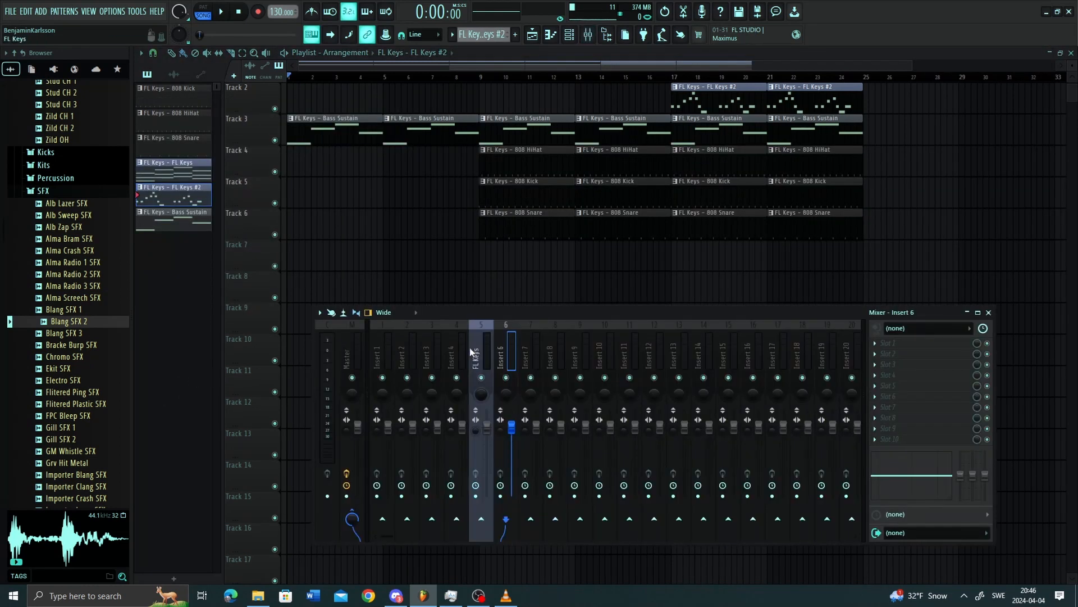
click(901, 345)
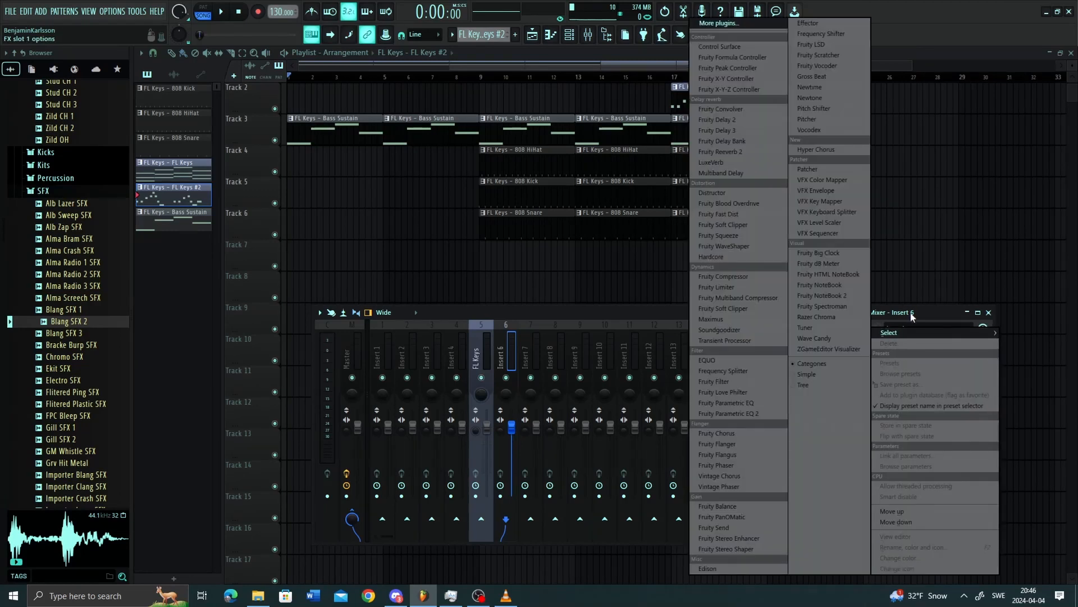
click(910, 314)
click(889, 343)
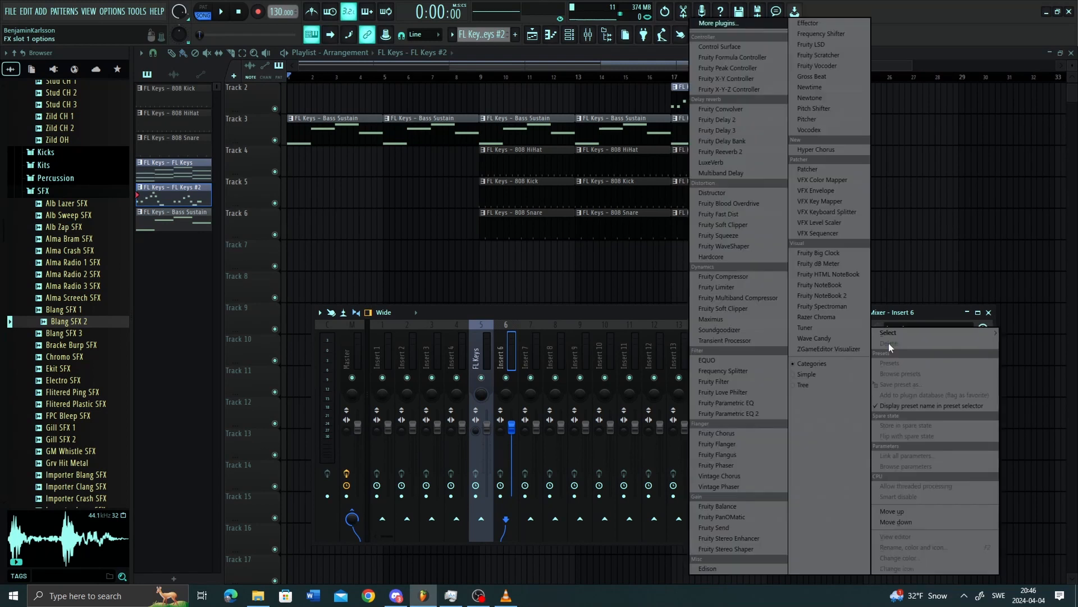
right_click(889, 342)
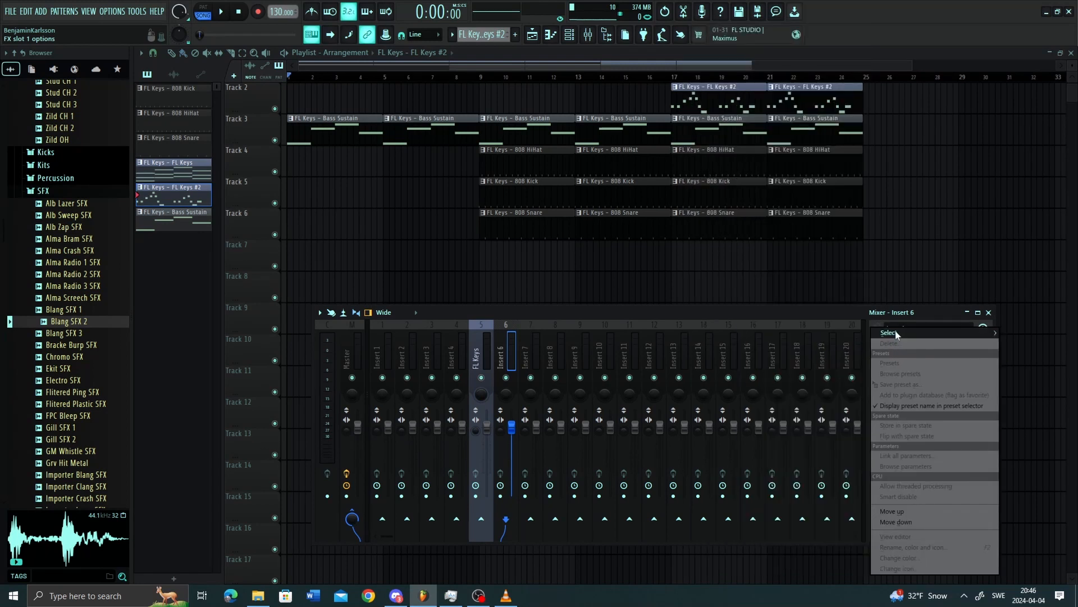
mouse_move(897, 333)
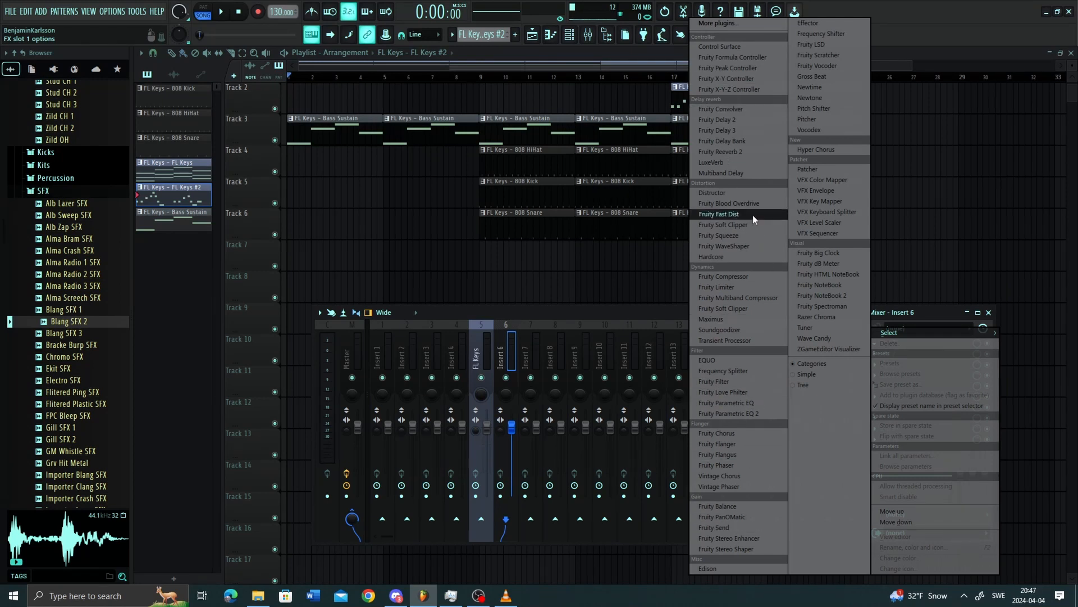
click(746, 154)
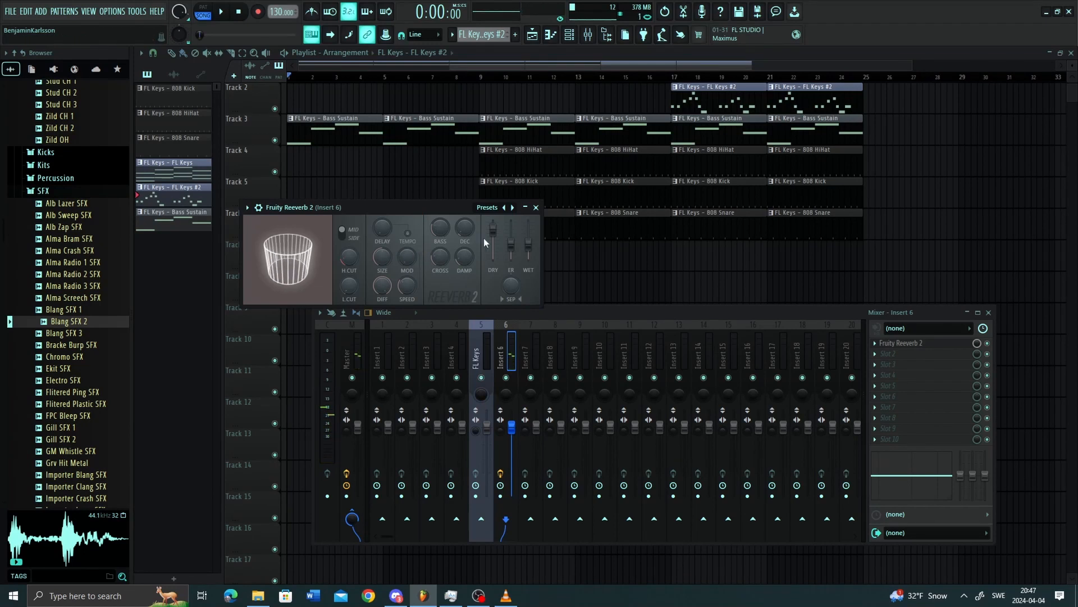
mouse_move(495, 231)
mouse_down()
mouse_move(495, 246)
mouse_move(529, 235)
mouse_move(493, 234)
mouse_up()
key(c)
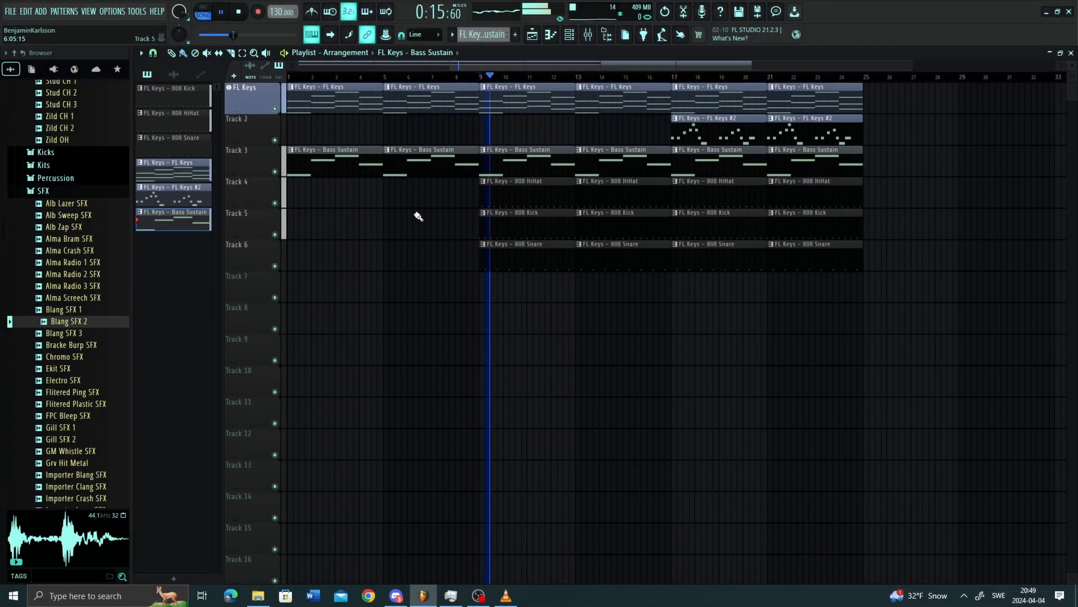
Step: Transpose all notes of the Bass Sustain pattern up one octave and stop playback
double_click(528, 169)
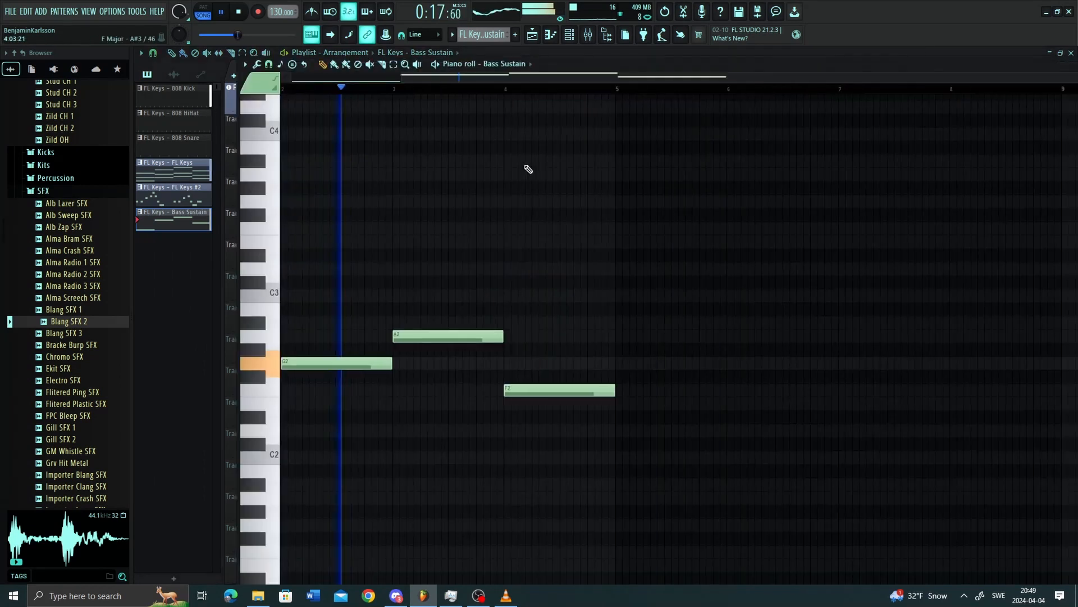
key(ctrl+a)
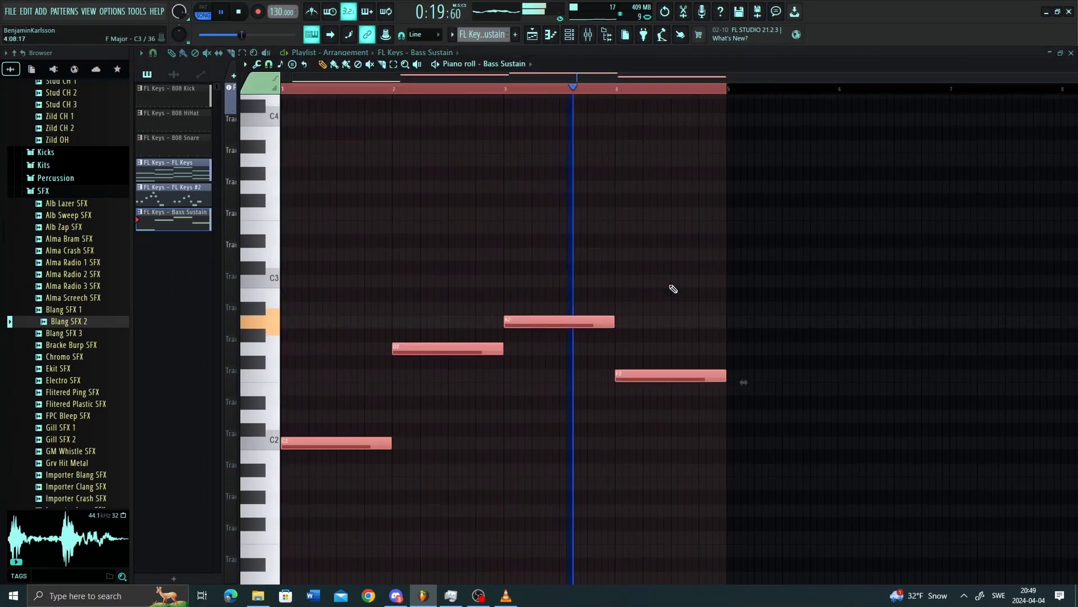
key(ctrl+Up)
key(space)
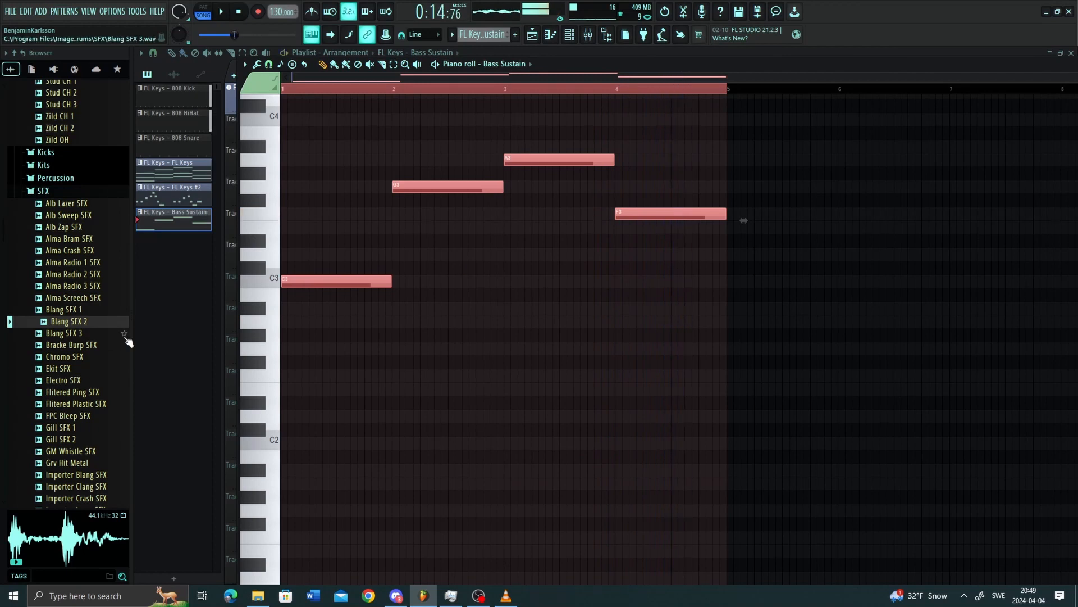
click(168, 317)
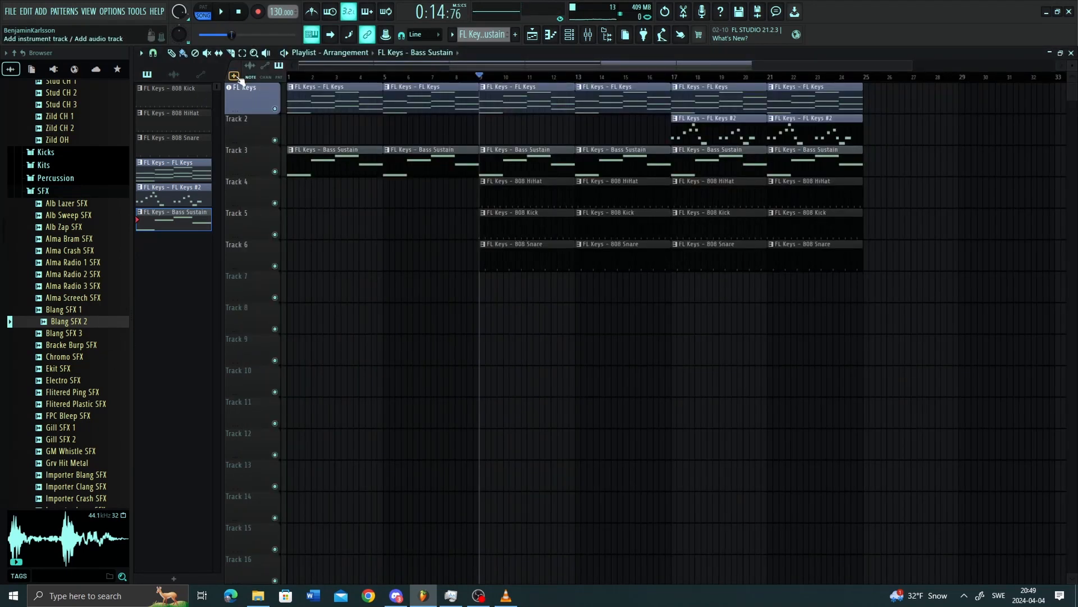
Step: Add a 3x Osc instrument track and set the coarse pitch of oscillators 1 and 2 to -24 semitones
click(233, 75)
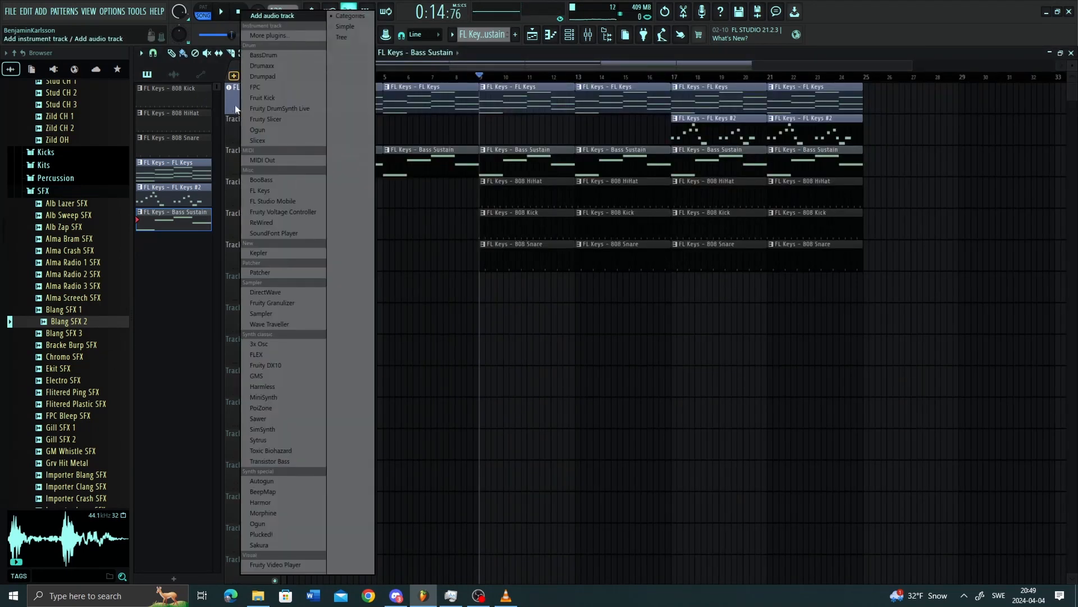
click(274, 344)
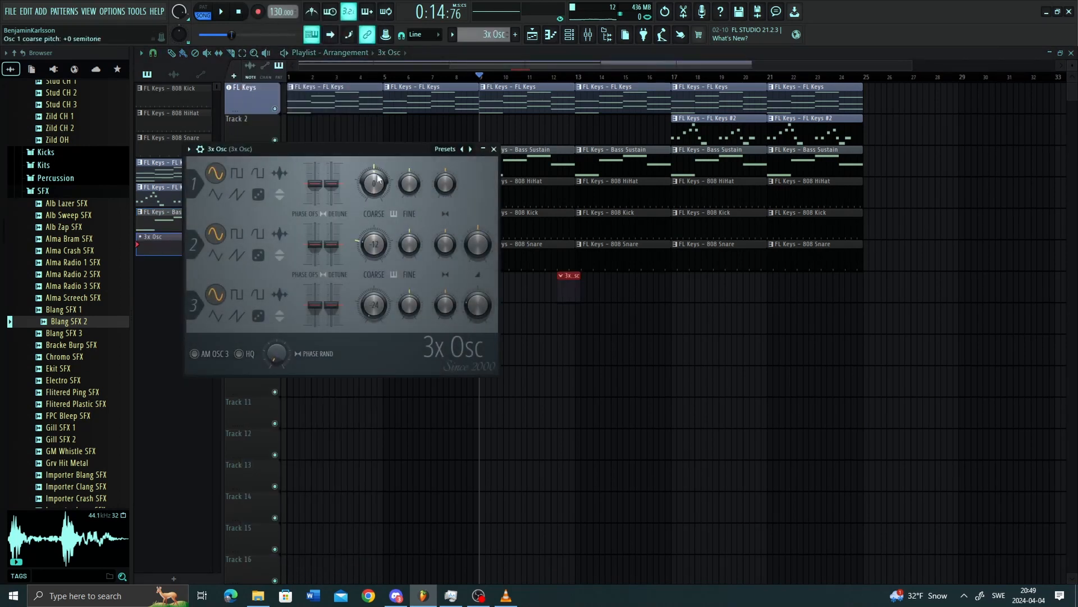
drag(373, 184, 374, 201)
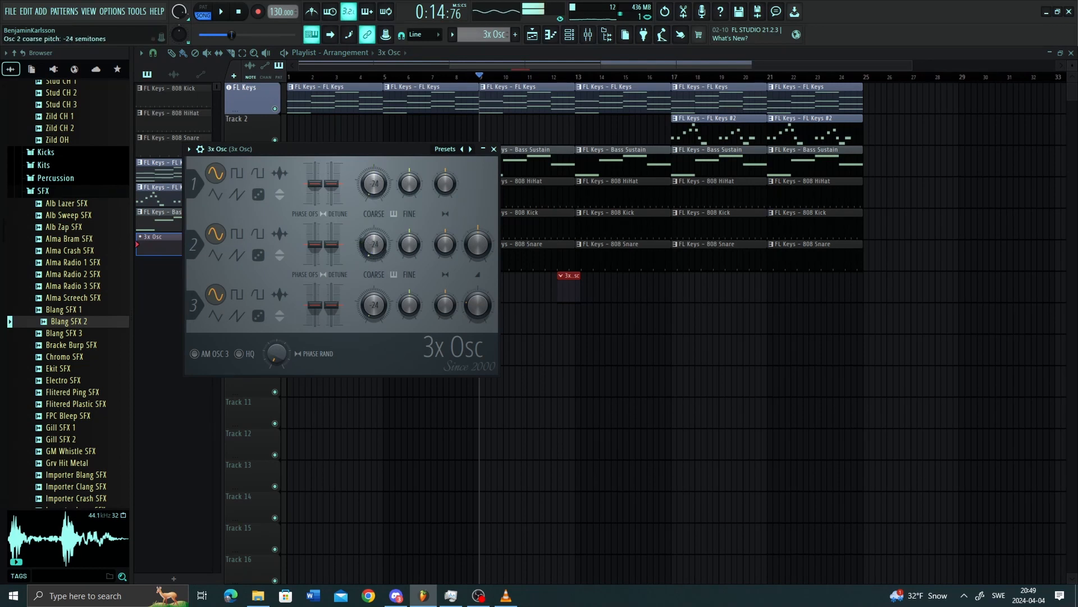
drag(369, 247, 369, 264)
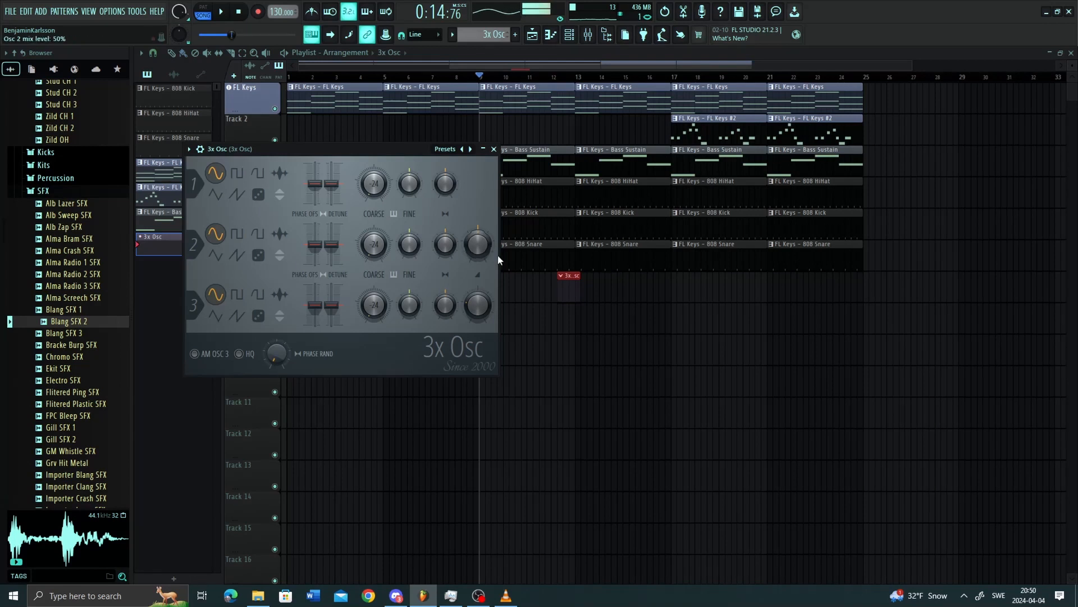
key(Escape)
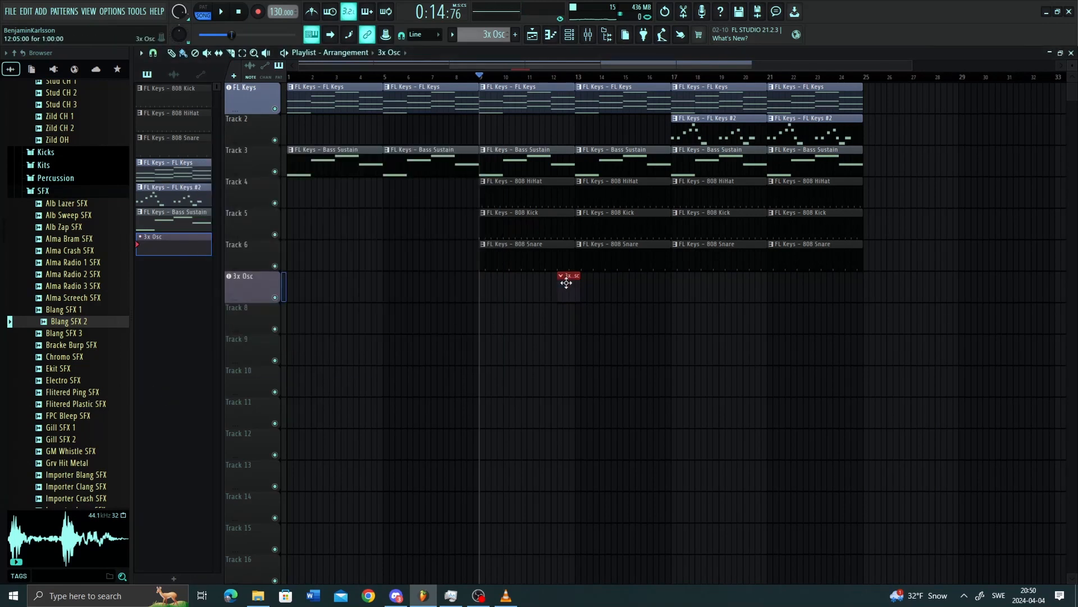
Step: Move the 3x Osc clip to bar 9 and copy the four Bass Sustain notes into its pattern
drag(567, 279, 486, 285)
scroll(485, 285, down, 1)
double_click(524, 135)
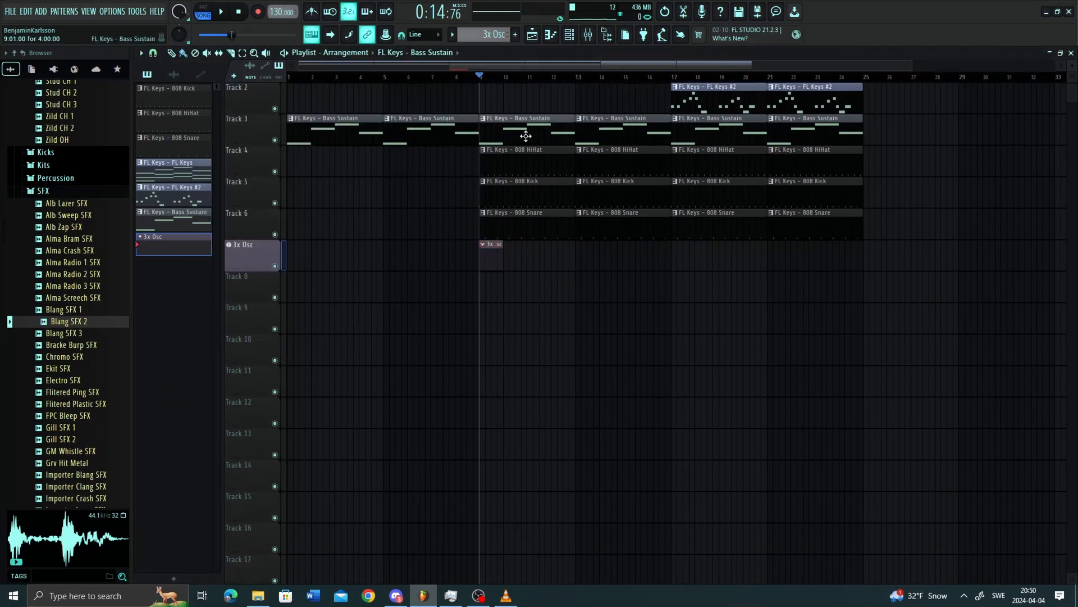
key(ctrl+a)
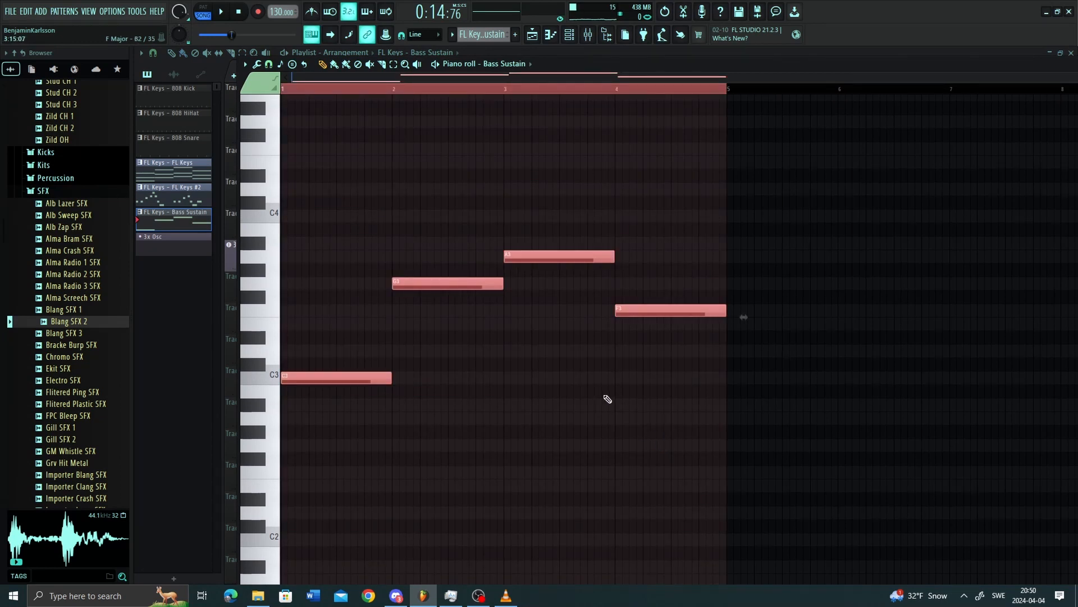
click(204, 321)
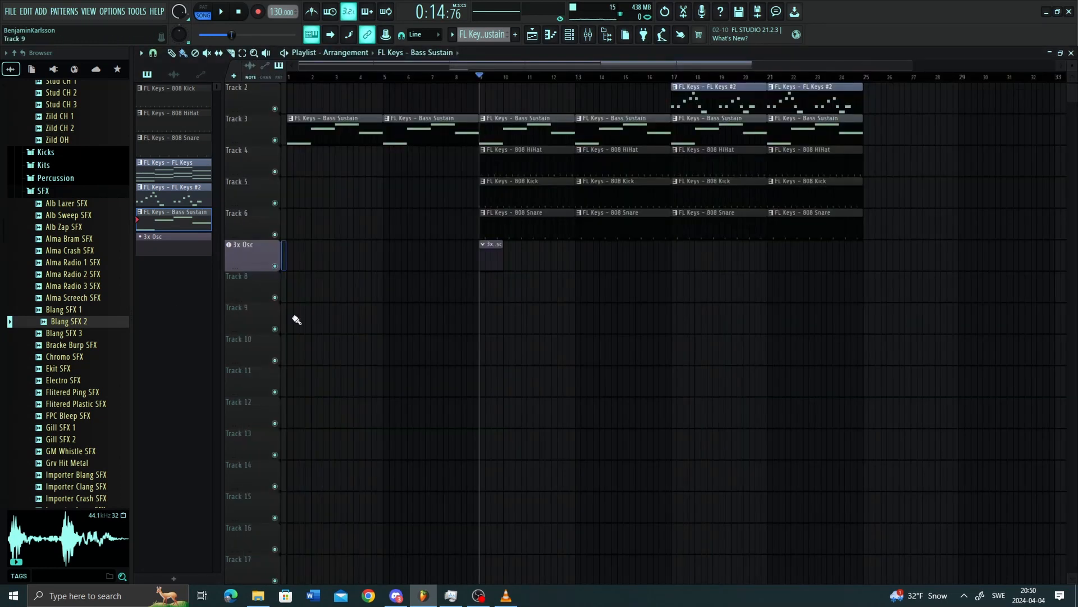
double_click(489, 260)
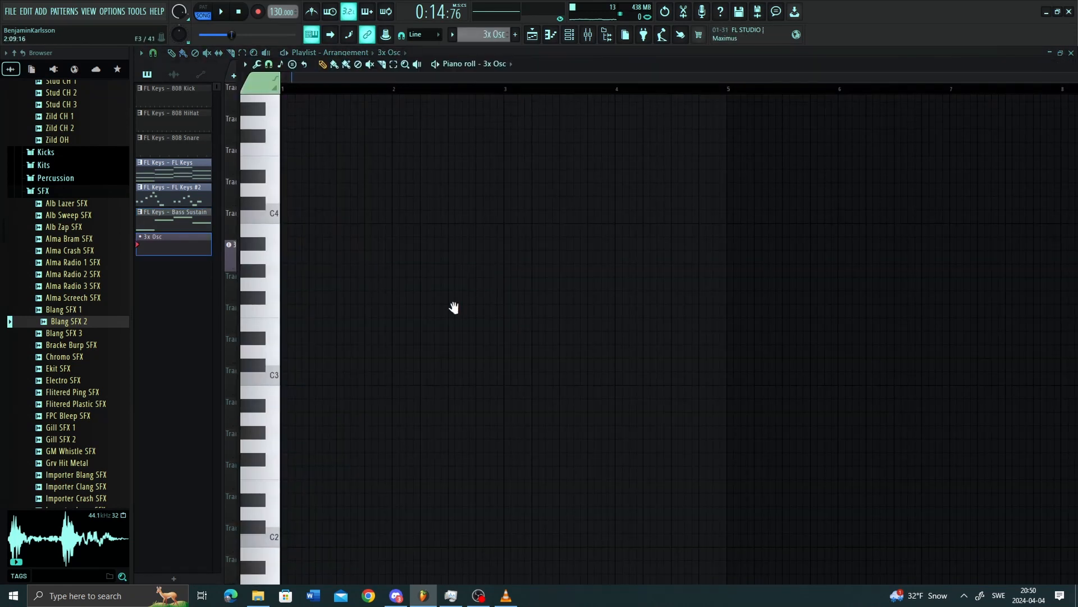
key(ctrl+v)
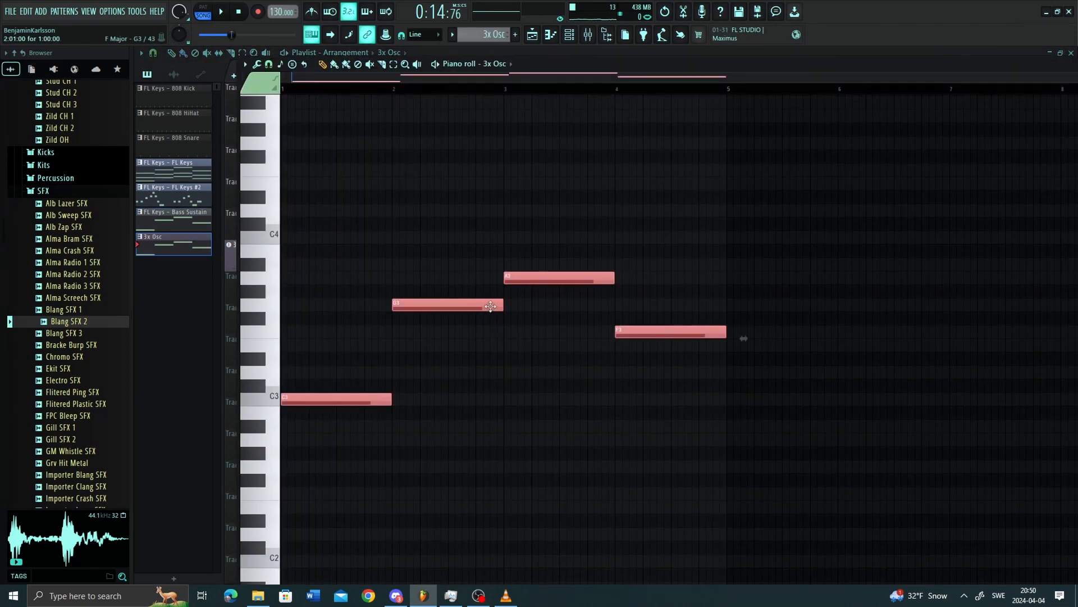
Step: Play back the song with the new 3x Osc notes and add a second 3x Osc clip at bar 13
key(space)
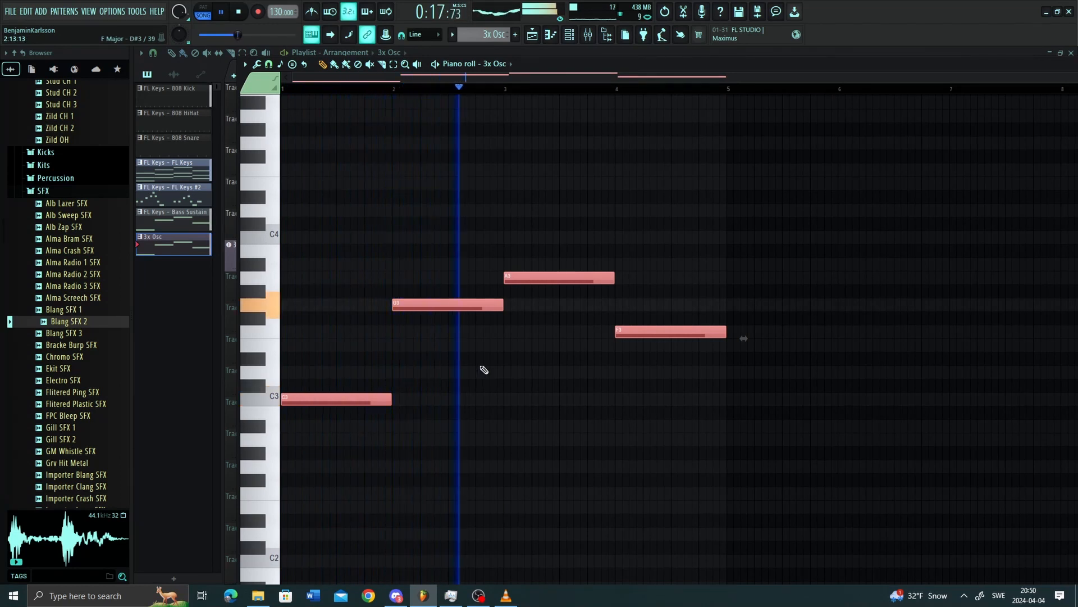
click(166, 353)
key(space)
click(595, 256)
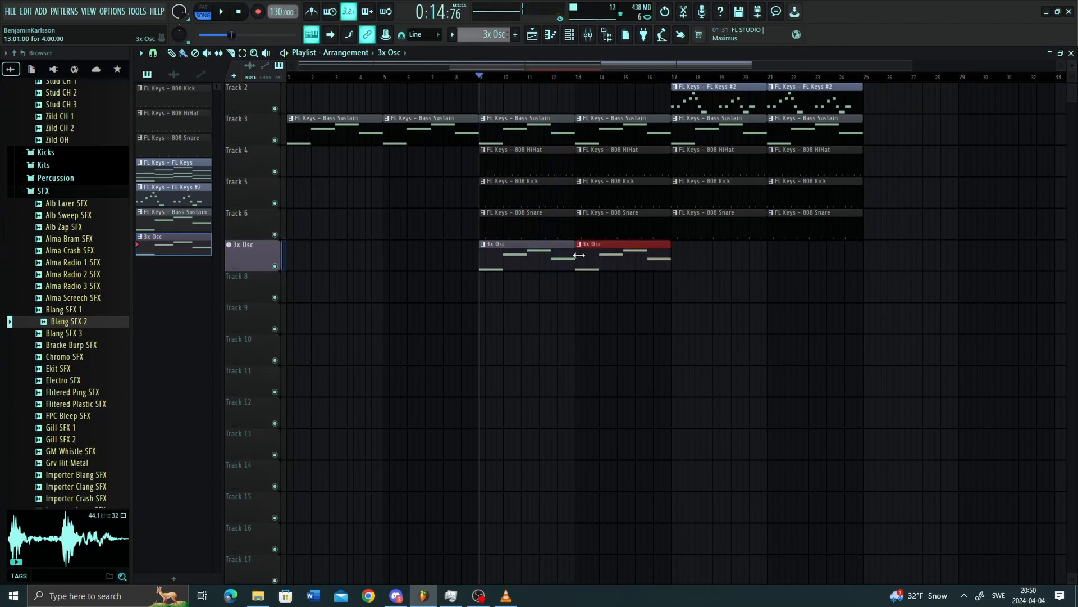
Step: Add 3x Osc clips at bars 17 and 21 to extend the sub-bass through the end of the song
click(691, 256)
drag(741, 264, 731, 265)
click(771, 264)
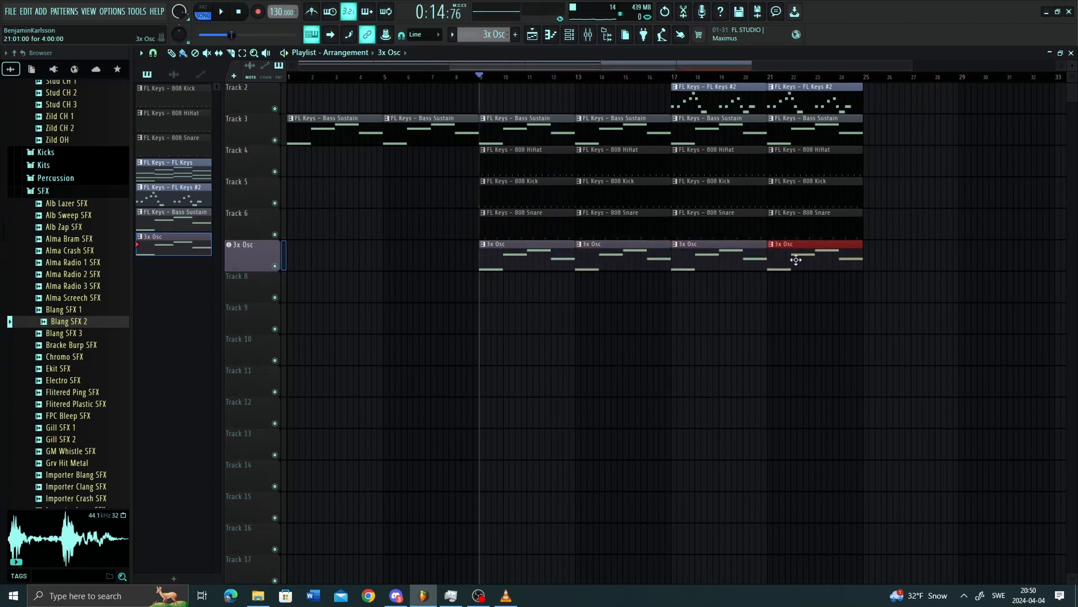
Step: Play back the arrangement from bar 9, jump to bar 17 to hear the final section, and stop playback
key(space)
scroll(494, 326, up, 1)
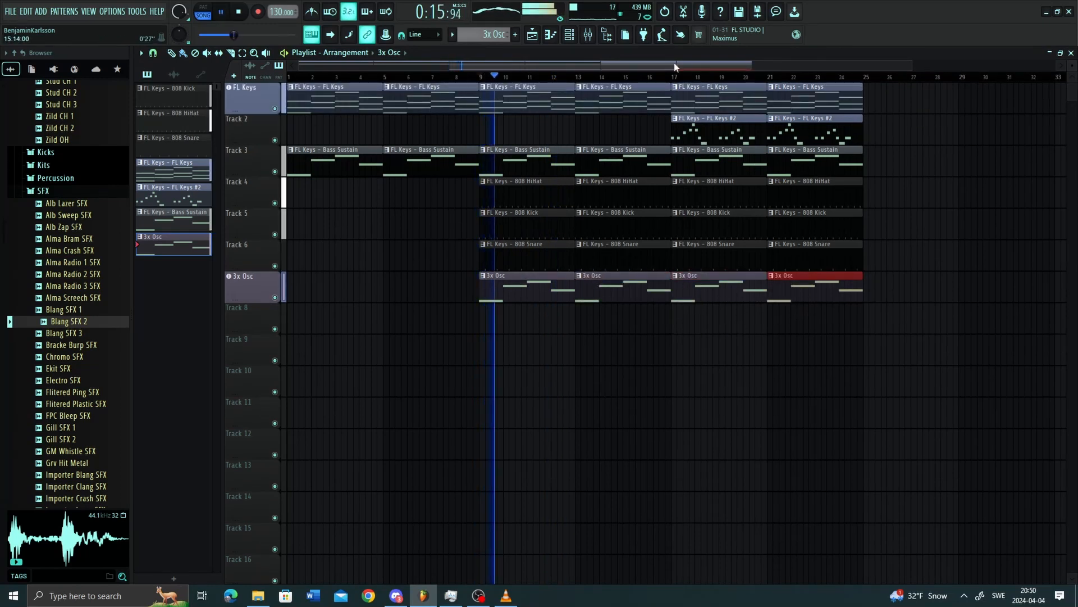
click(675, 77)
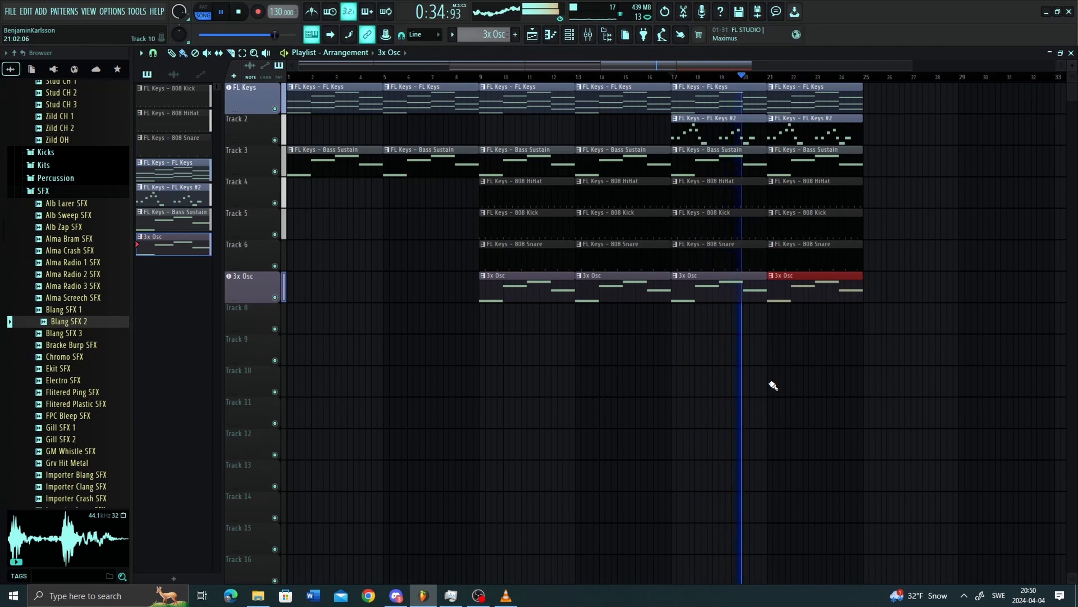
drag(775, 386, 554, 410)
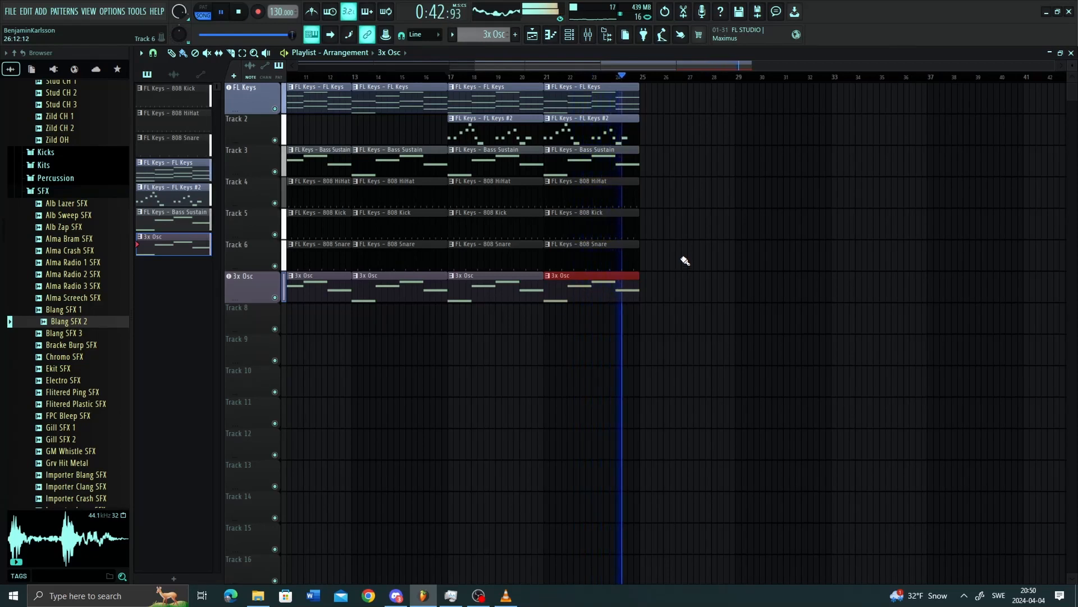
key(space)
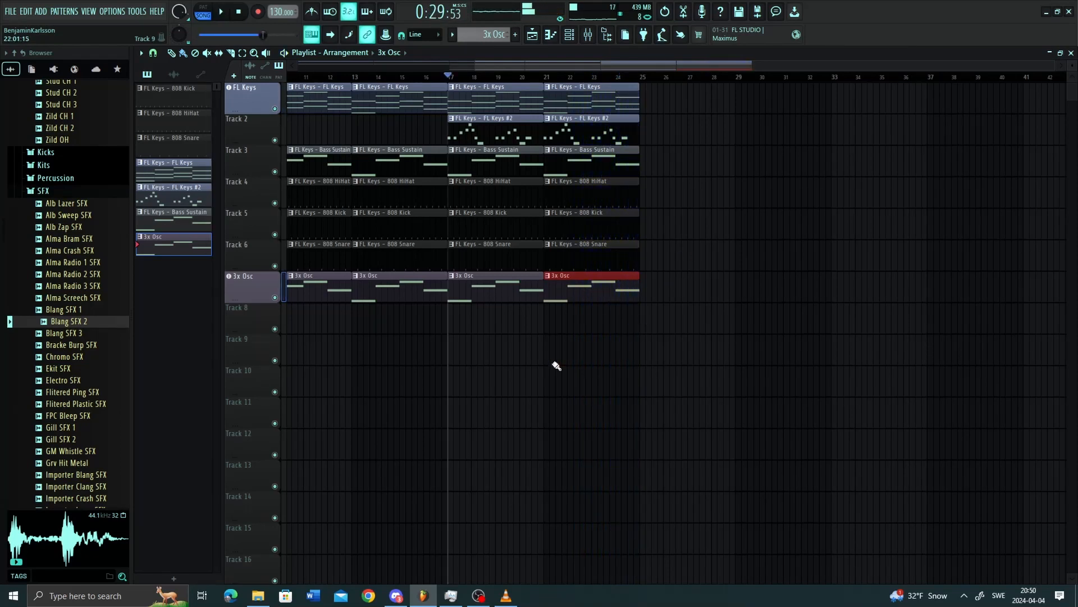
drag(554, 363, 790, 455)
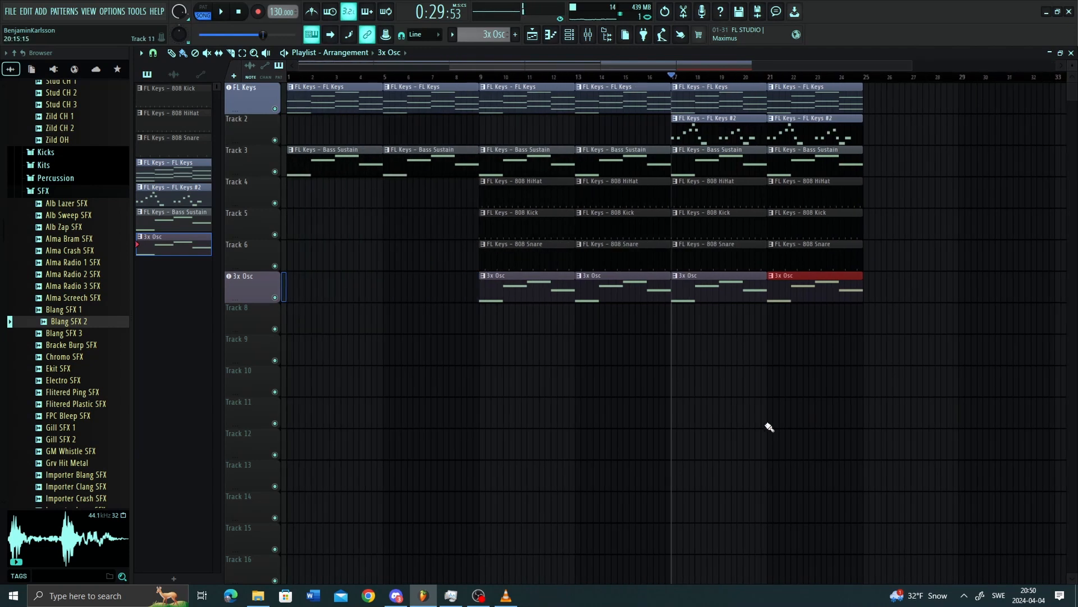